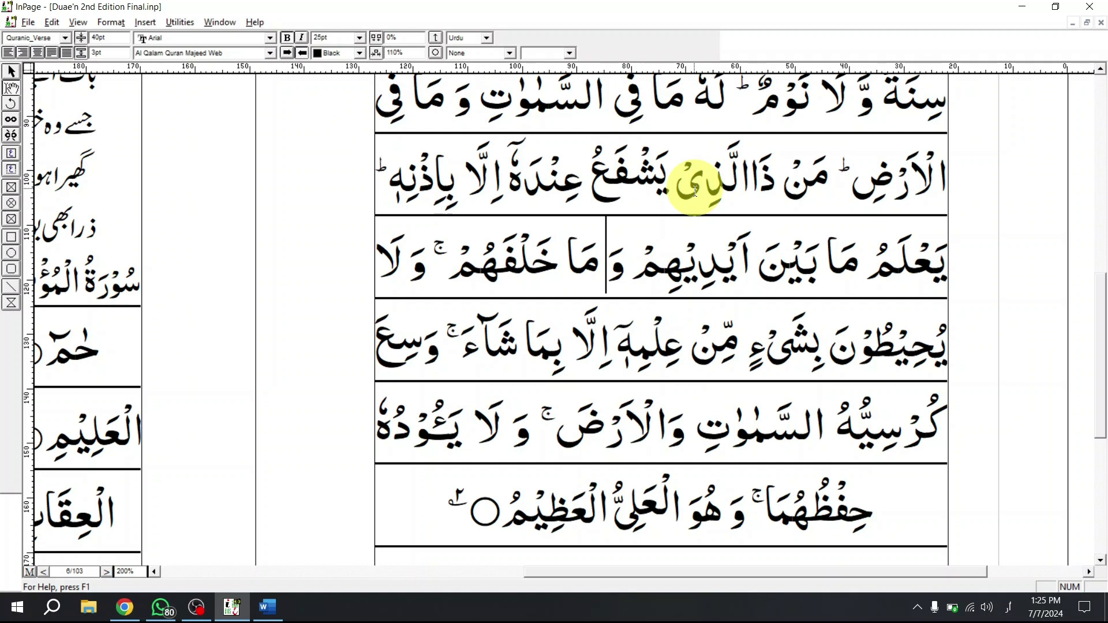
Examine the opening lines of Ayat al-Kursi in the document, highlighting parts of its first two lines.
{"action": "scroll", "coordinate": [692, 190], "scroll_direction": "up", "scroll_amount": 2}
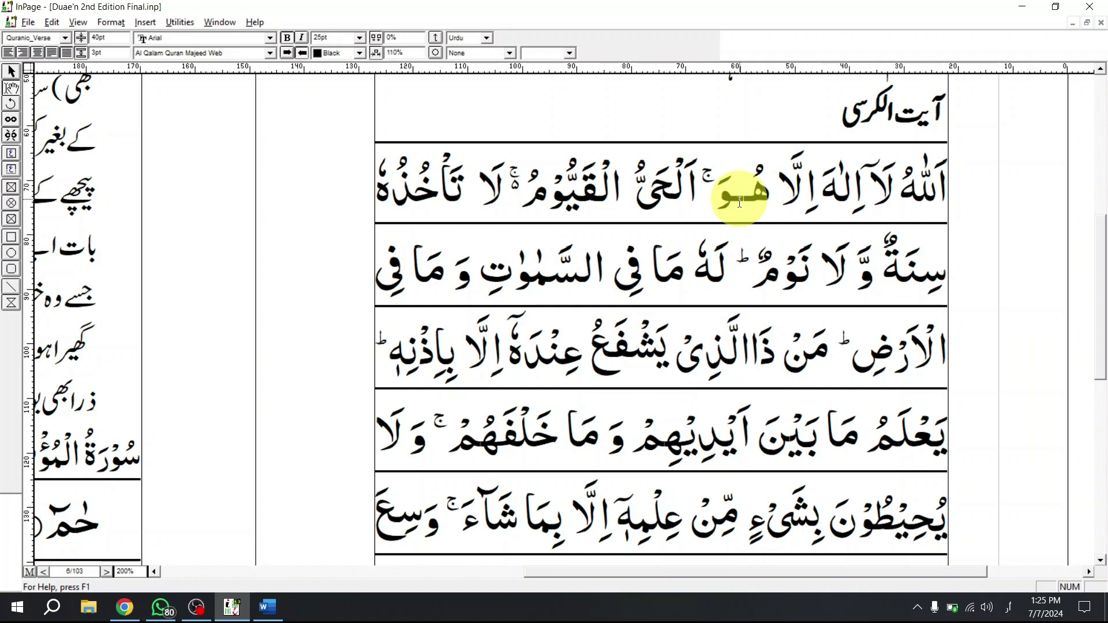
{"action": "left_click_drag", "start_coordinate": [847, 188], "coordinate": [583, 237]}
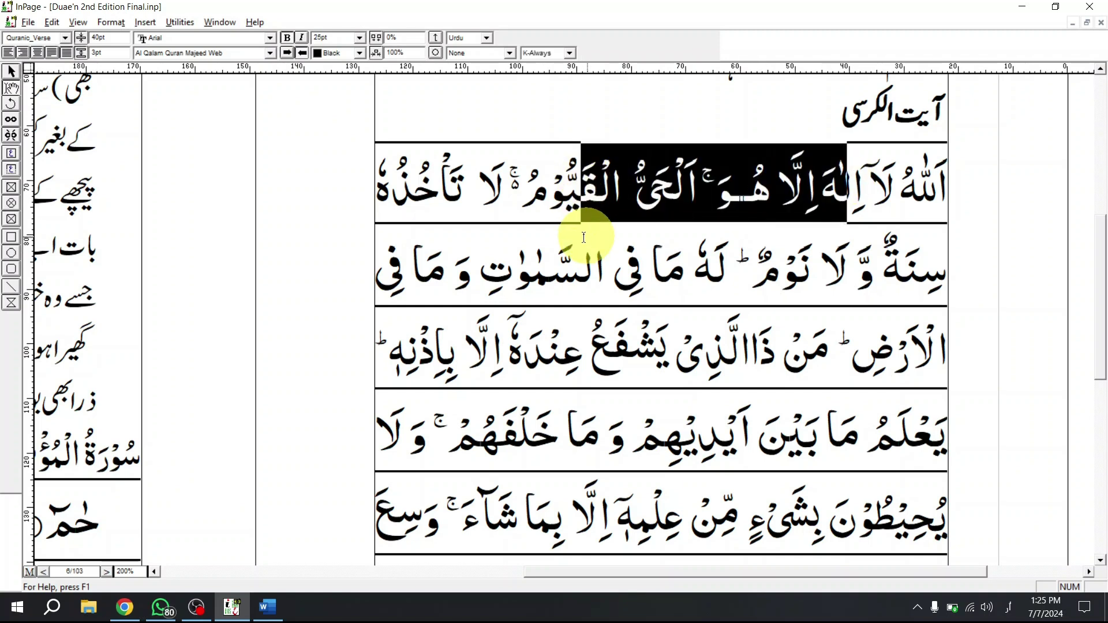
{"action": "left_click", "coordinate": [652, 180]}
{"action": "left_click_drag", "start_coordinate": [615, 185], "coordinate": [497, 284]}
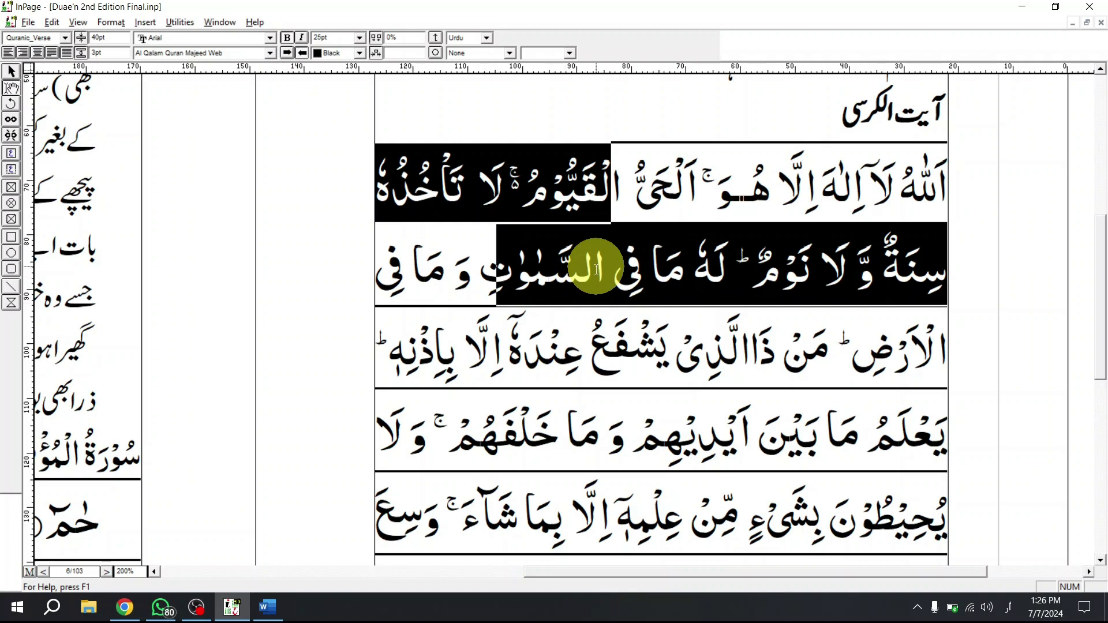
Launch Khazain-ul-Hidayat 3.0 from its desktop folder, continue to the main window and let the page scripts keep running.
{"action": "left_click", "coordinate": [1022, 8]}
{"action": "left_click", "coordinate": [1020, 13]}
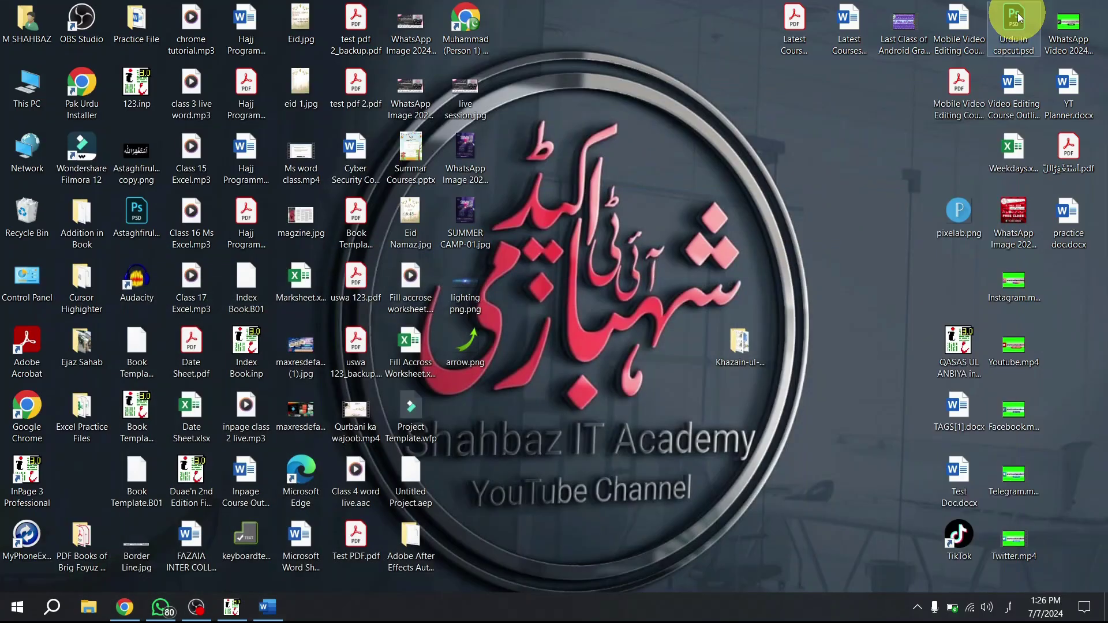
{"action": "double_click", "coordinate": [736, 358]}
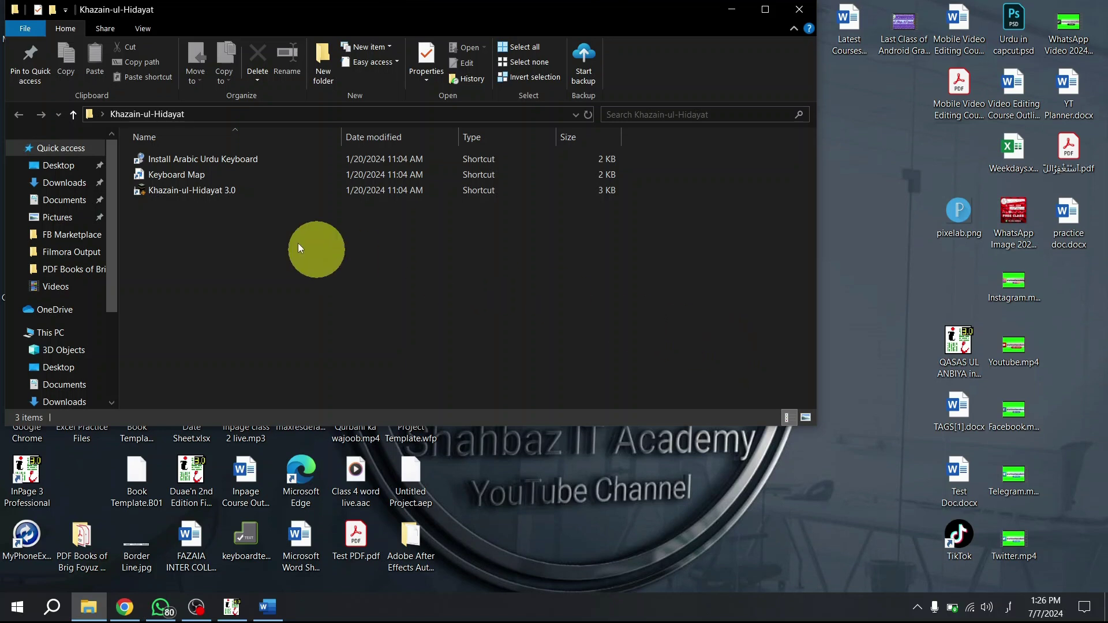
{"action": "left_click", "coordinate": [211, 193]}
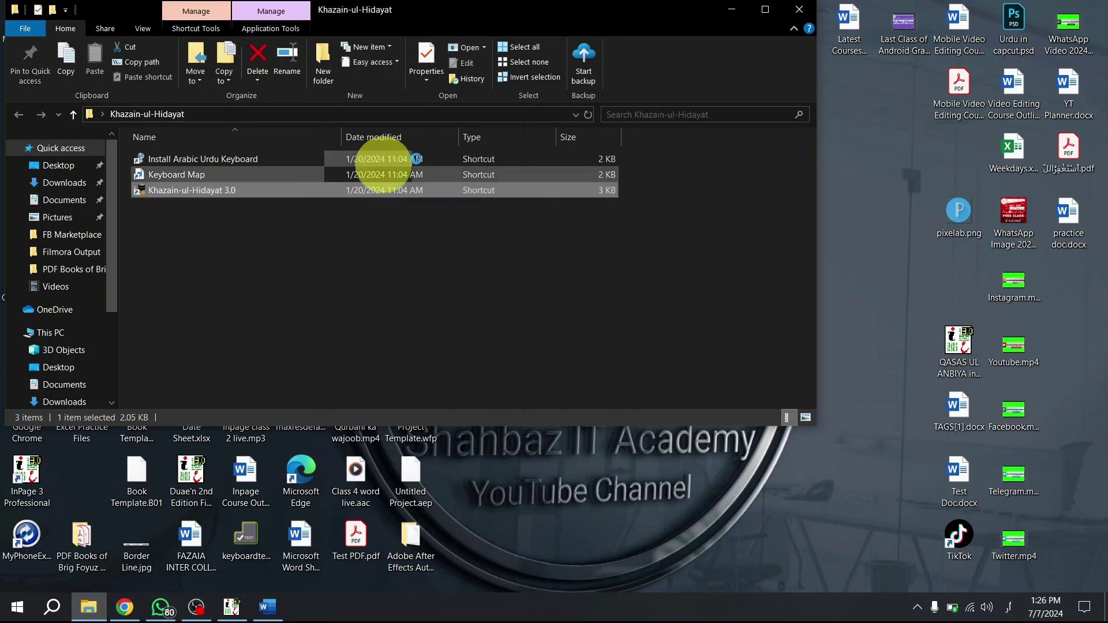
{"action": "left_click", "coordinate": [792, 13]}
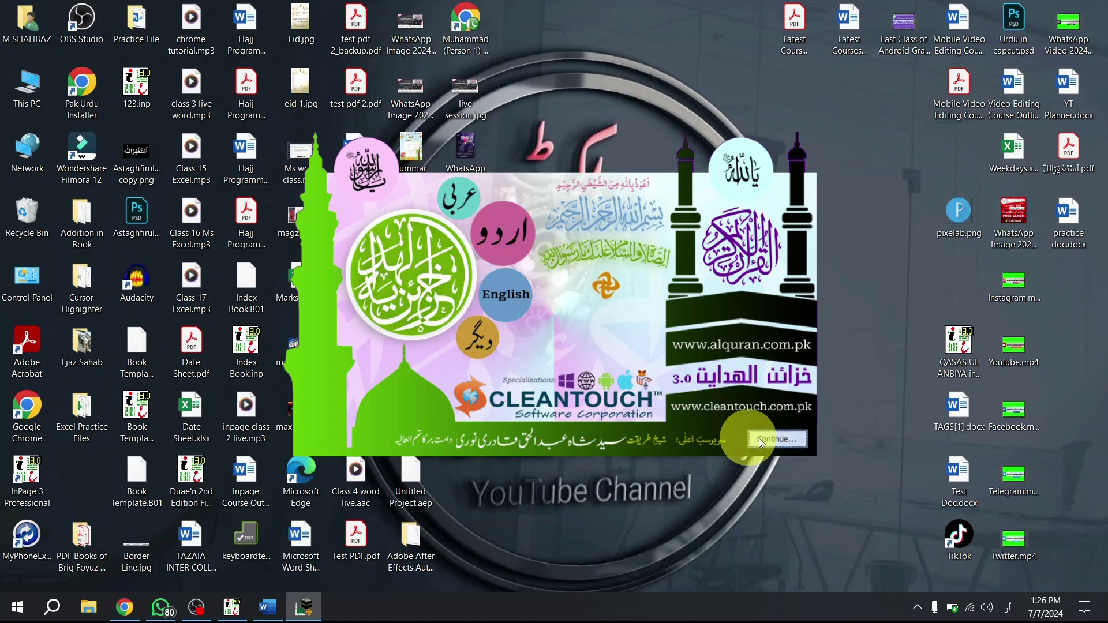
{"action": "left_click", "coordinate": [548, 254]}
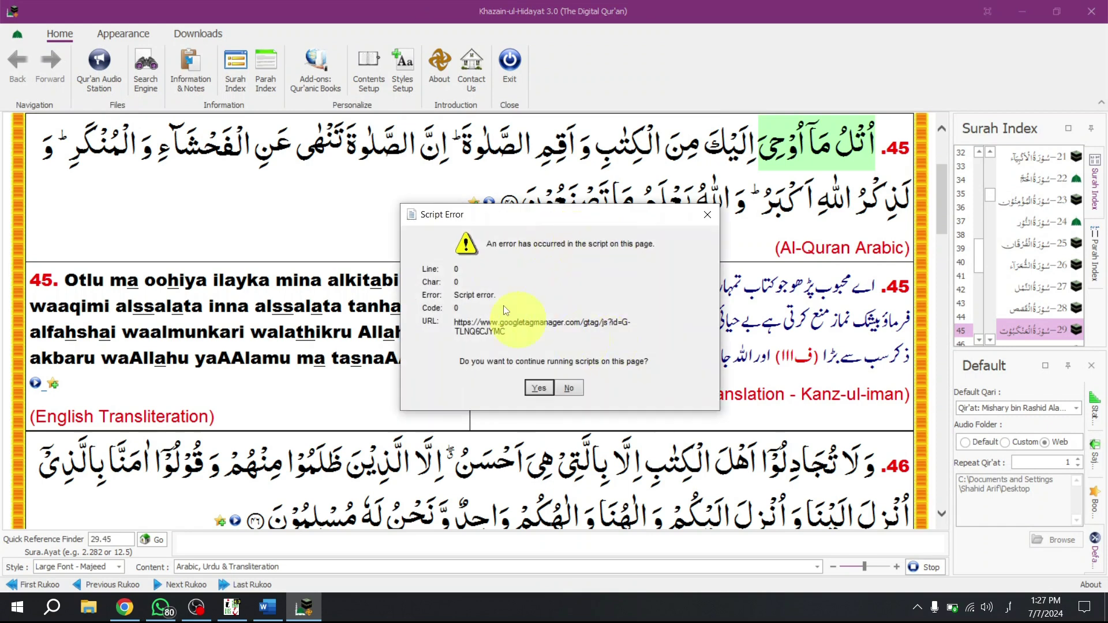
{"action": "left_click", "coordinate": [539, 388]}
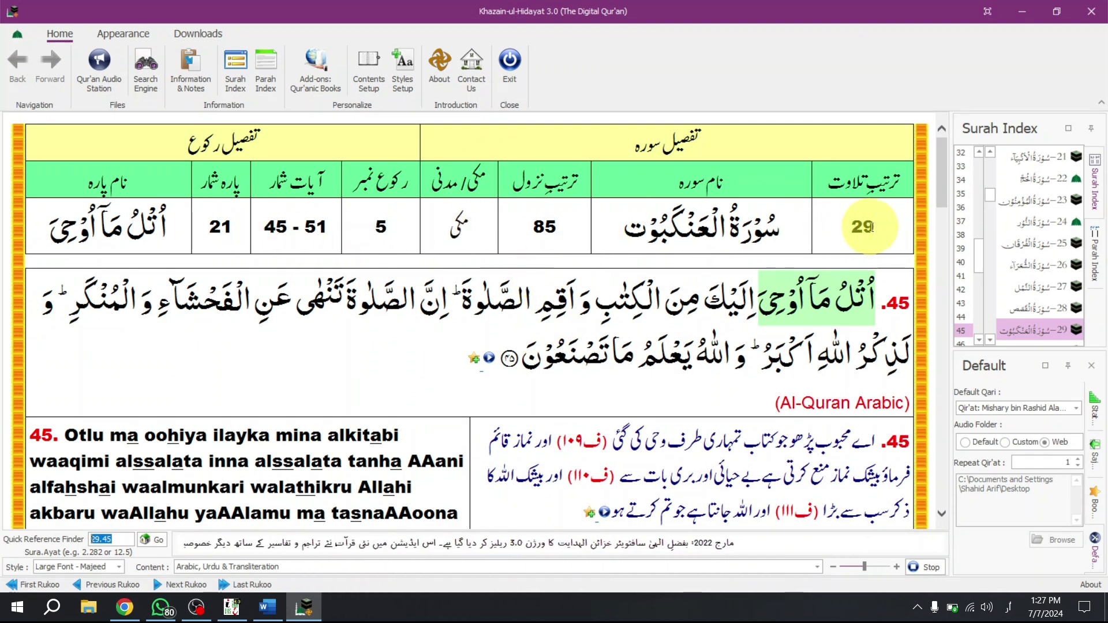
Examine the details table above the verses: surah name, revelation order, Makki/Madani type, verse range and parah name.
{"action": "left_click_drag", "start_coordinate": [745, 223], "coordinate": [637, 225]}
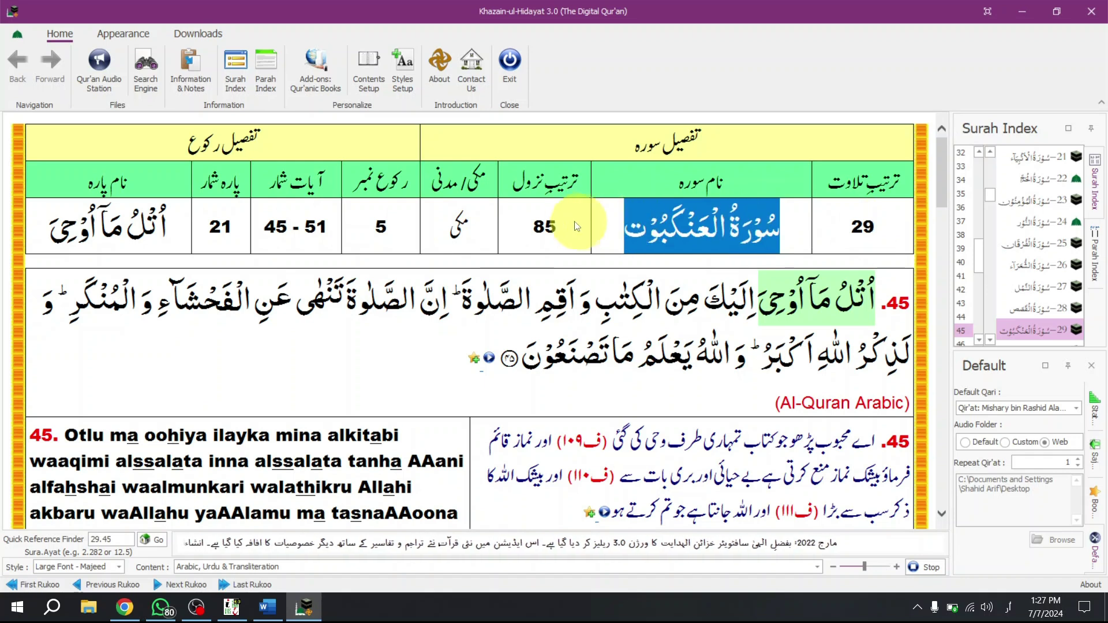
{"action": "left_click", "coordinate": [551, 226]}
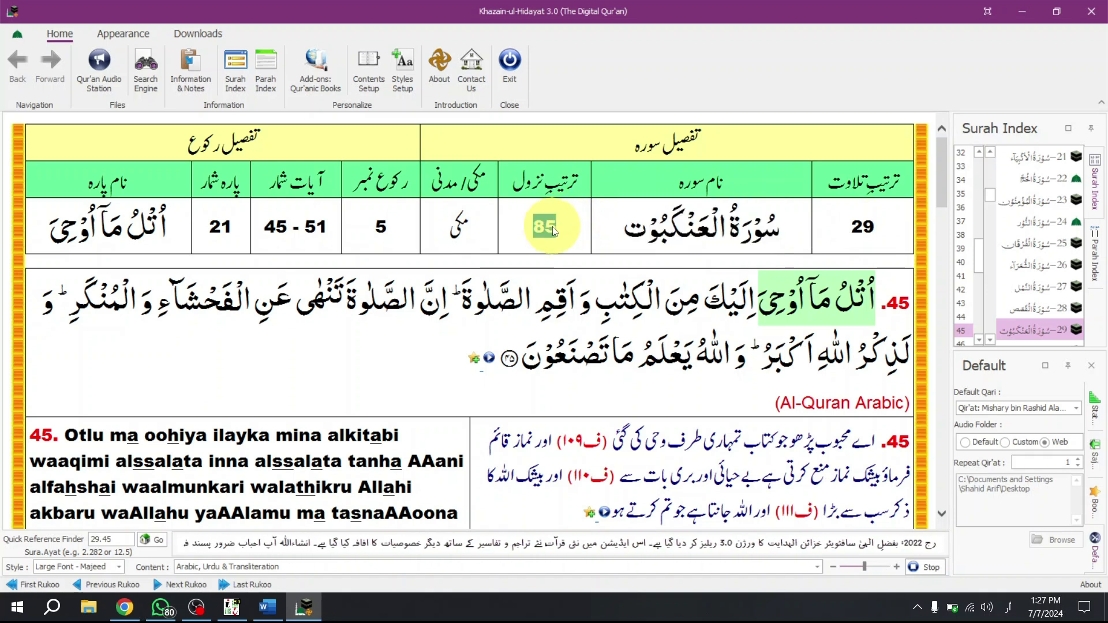
{"action": "left_click", "coordinate": [459, 224]}
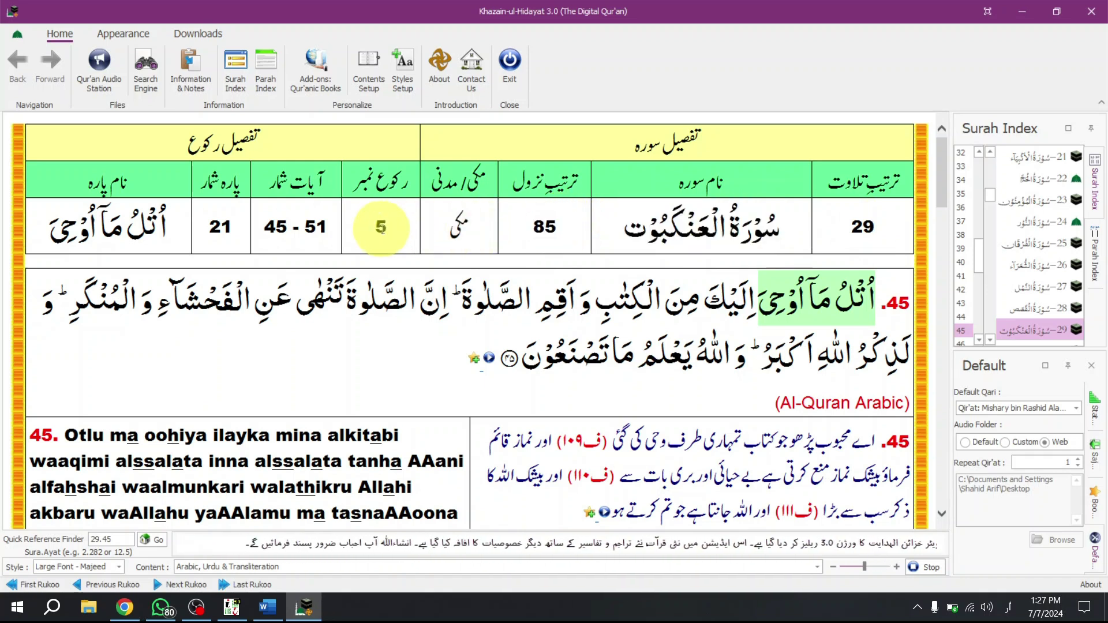
{"action": "left_click_drag", "start_coordinate": [327, 227], "coordinate": [271, 227]}
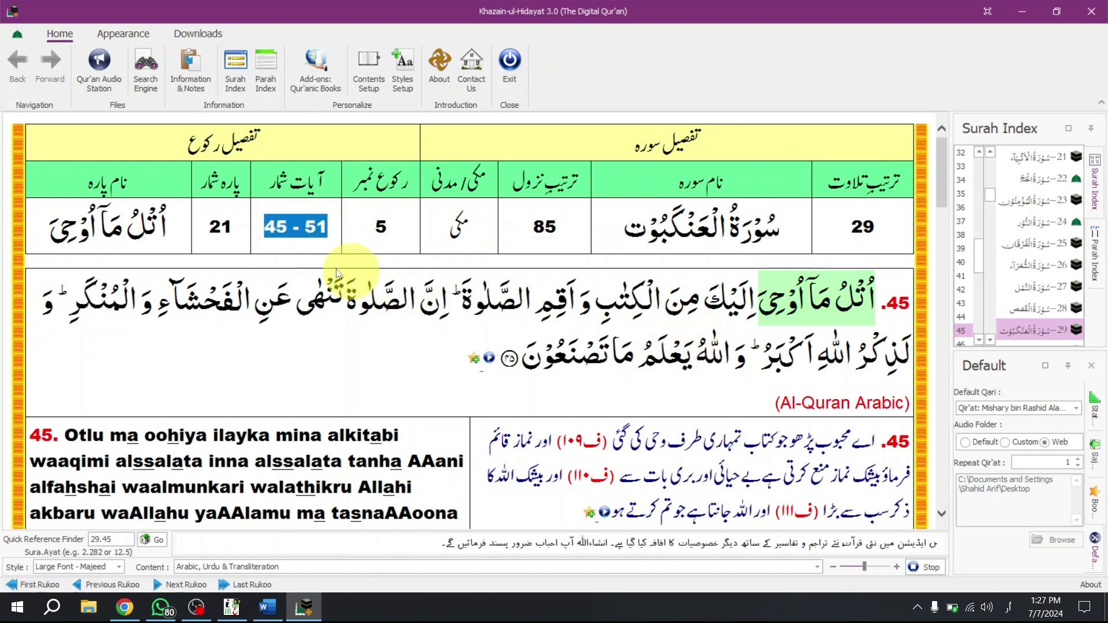
{"action": "double_click", "coordinate": [131, 231]}
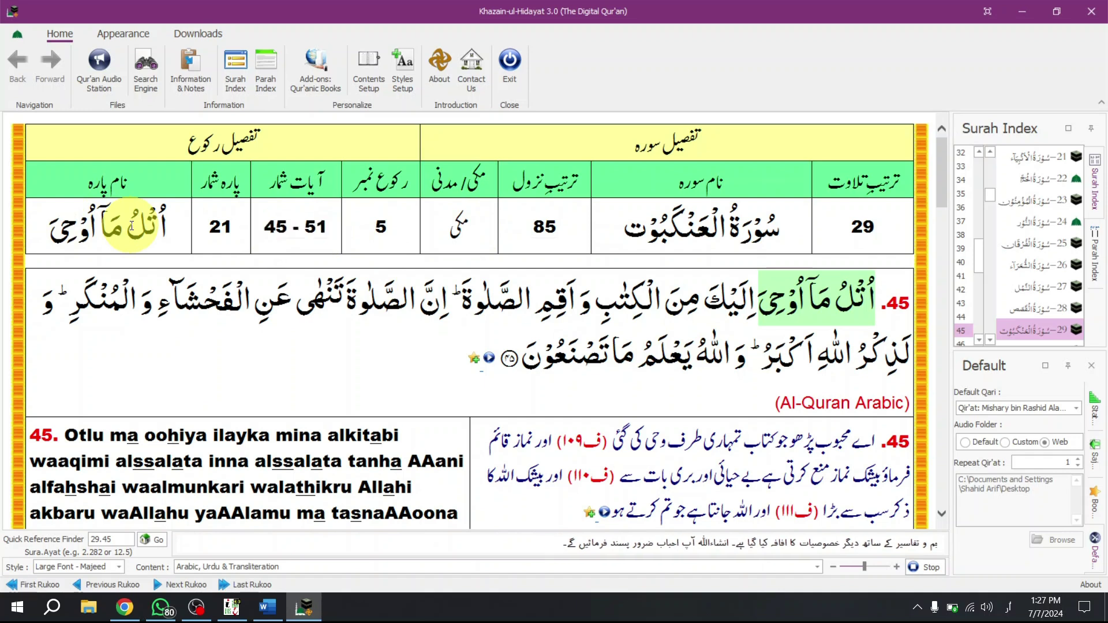
{"action": "left_click", "coordinate": [130, 230]}
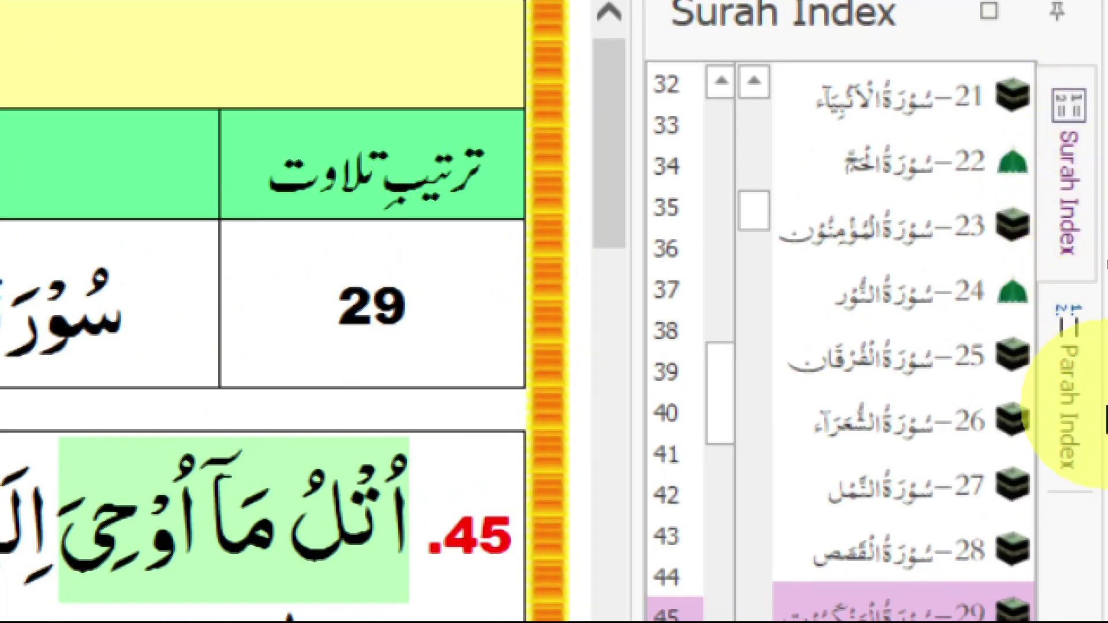
Open Surah 22 from the Surah Index and look through the Parah Index list.
{"action": "left_click", "coordinate": [1089, 173]}
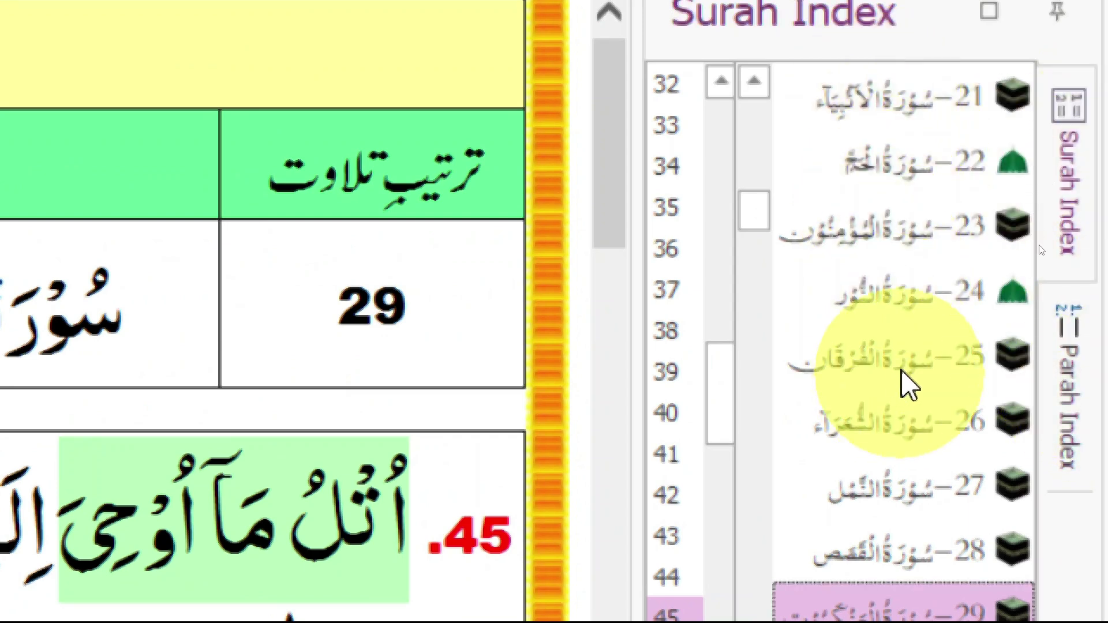
{"action": "left_click", "coordinate": [912, 173]}
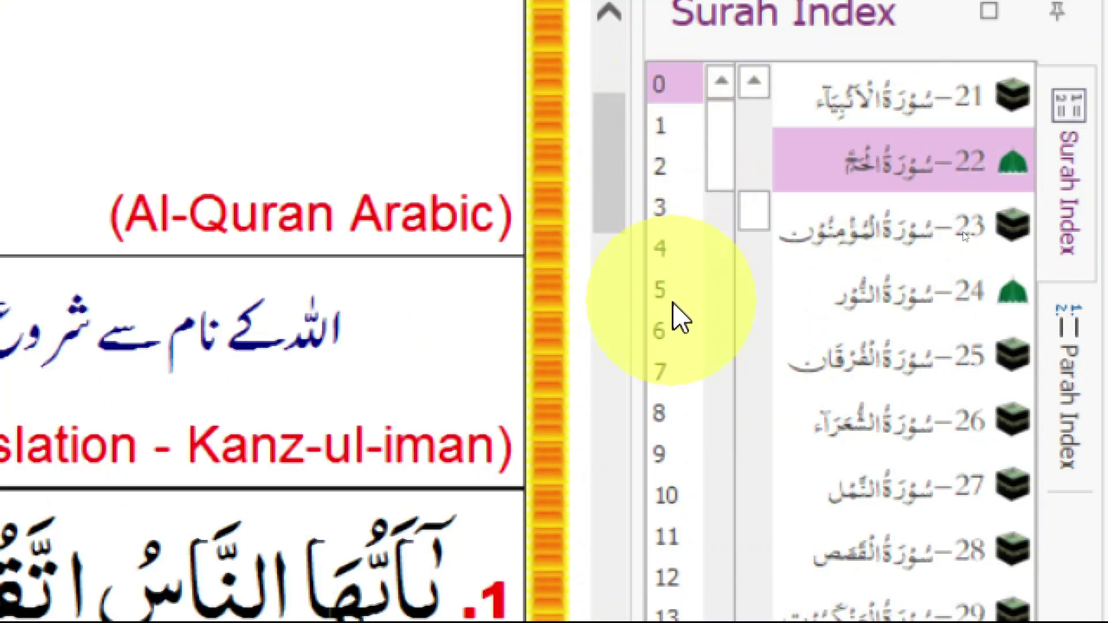
{"action": "left_click", "coordinate": [1068, 341]}
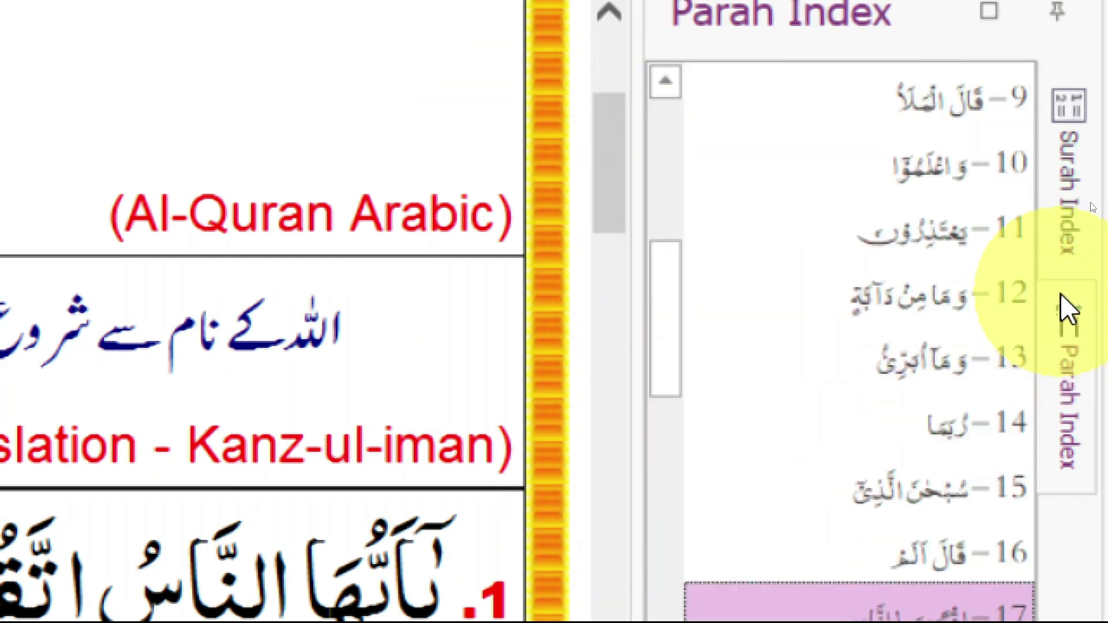
{"action": "left_click_drag", "start_coordinate": [668, 321], "coordinate": [670, 139]}
{"action": "left_click_drag", "start_coordinate": [661, 190], "coordinate": [668, 305]}
Open verse 5 of Surah 24 from the Surah Index and return to the start of its text.
{"action": "left_click", "coordinate": [1068, 182]}
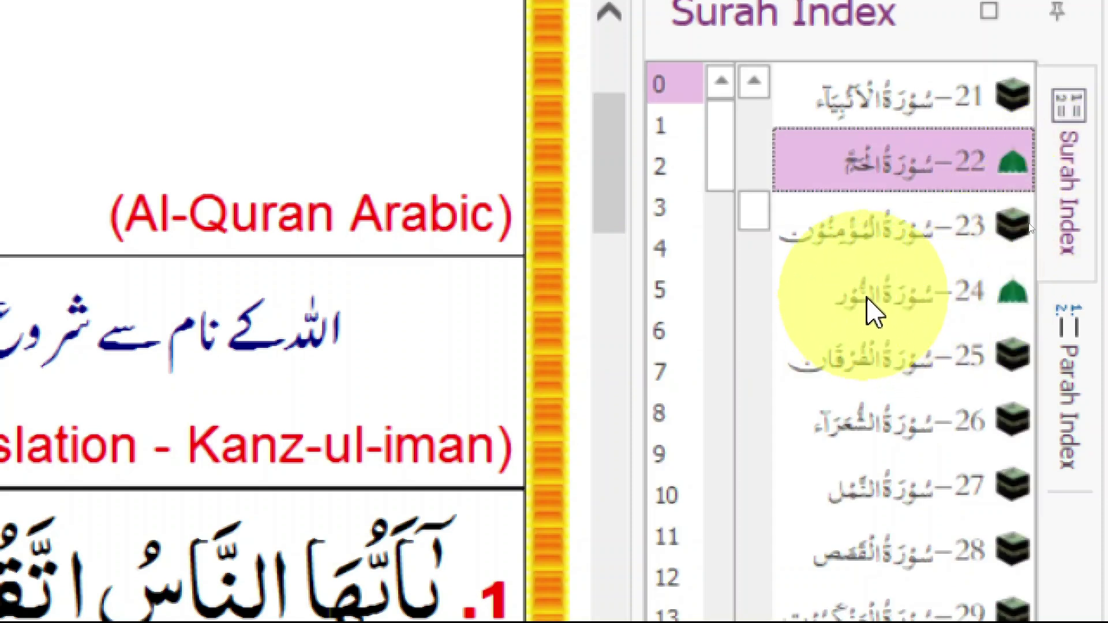
{"action": "left_click", "coordinate": [893, 311]}
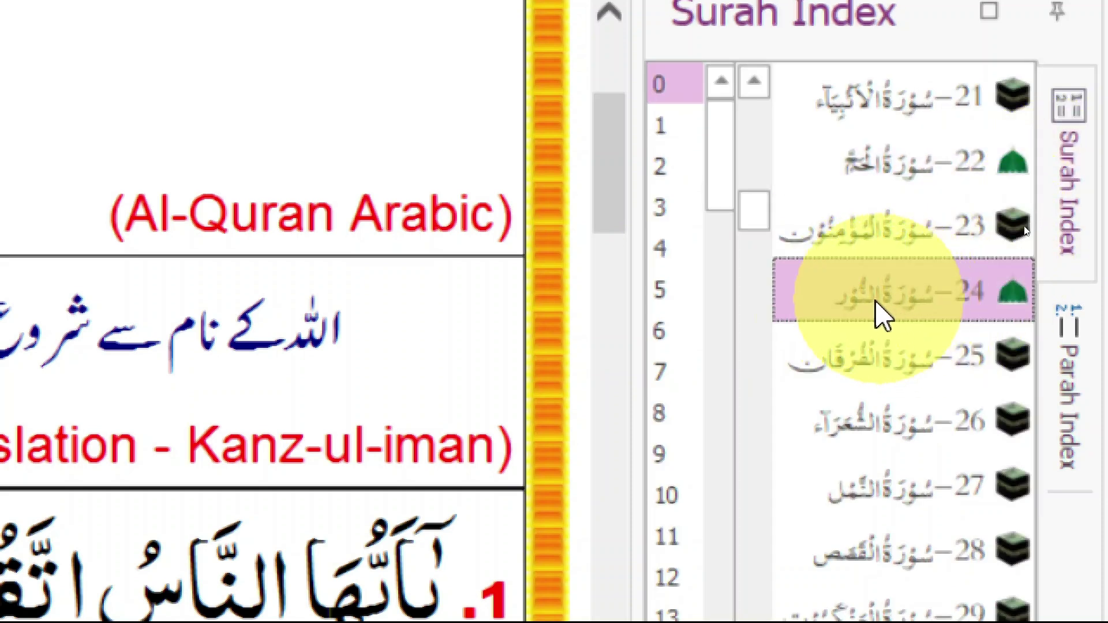
{"action": "left_click", "coordinate": [673, 302]}
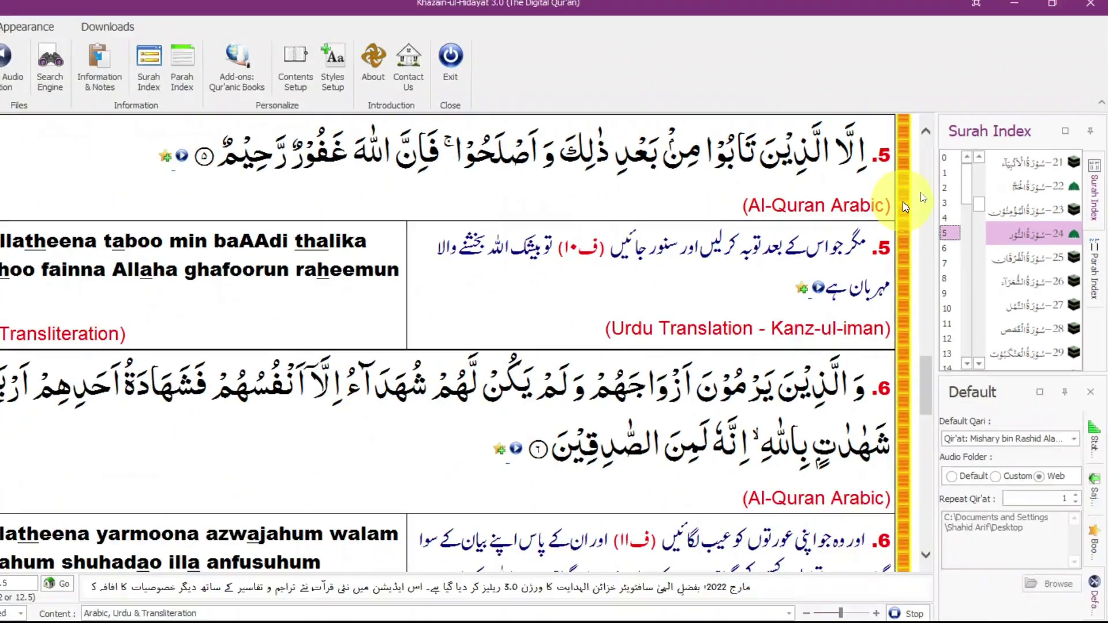
{"action": "scroll", "coordinate": [840, 237], "scroll_direction": "up", "scroll_amount": 15}
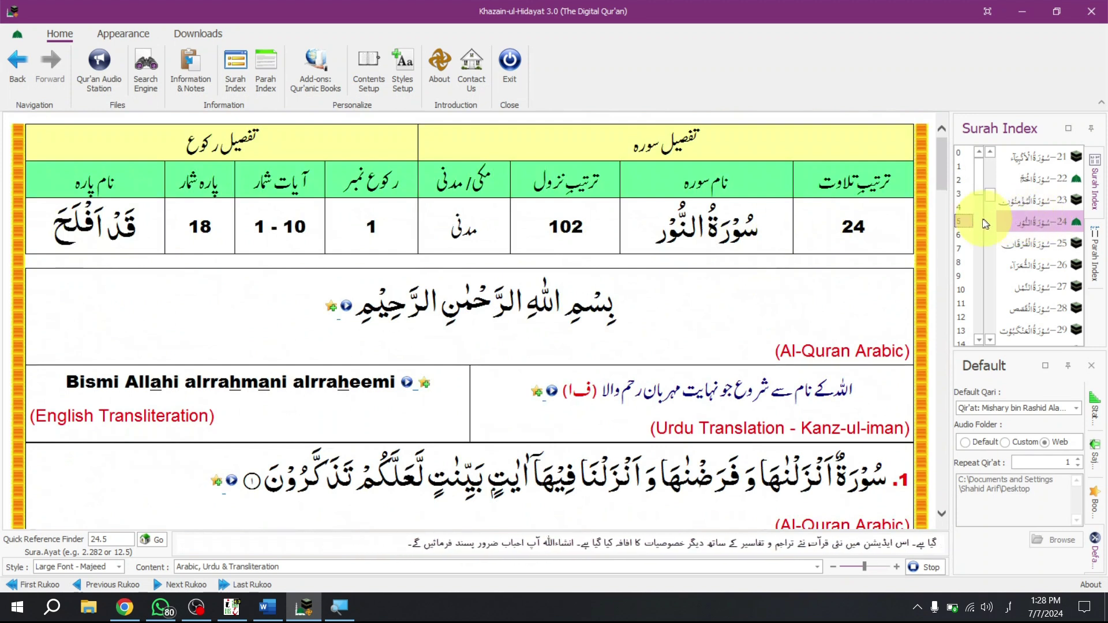
Show the Parah Index beside the Surah 24 text and skim the verses.
{"action": "left_click", "coordinate": [1095, 248]}
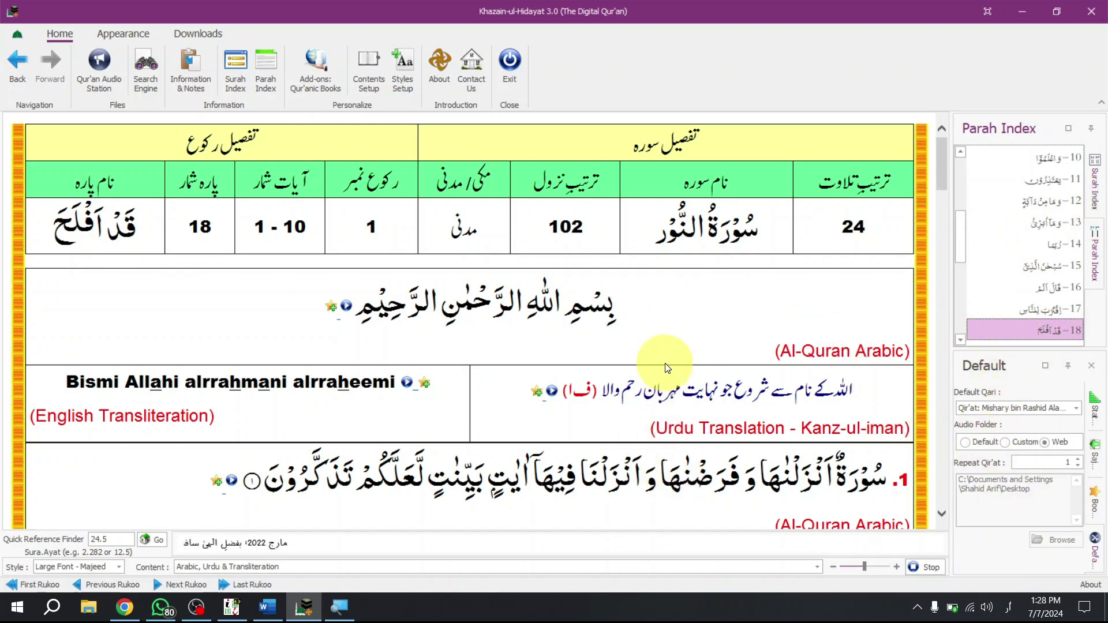
{"action": "scroll", "coordinate": [675, 329], "scroll_direction": "down", "scroll_amount": 5}
{"action": "scroll", "coordinate": [577, 271], "scroll_direction": "up", "scroll_amount": 5}
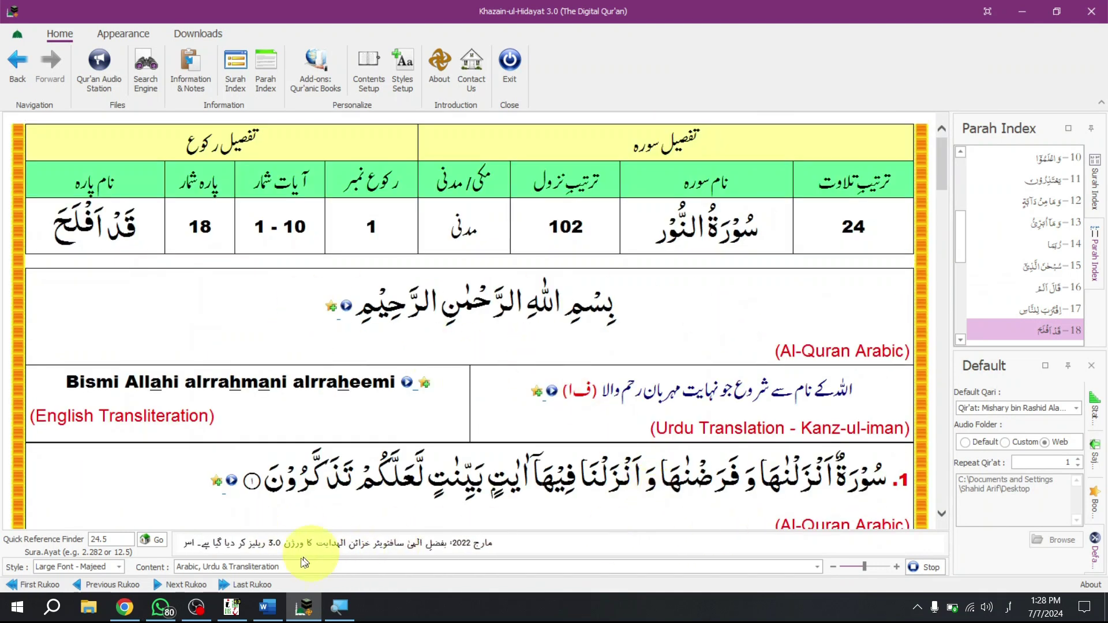
Check which content and translation combinations are available for the Surah 24 text.
{"action": "left_click", "coordinate": [627, 570]}
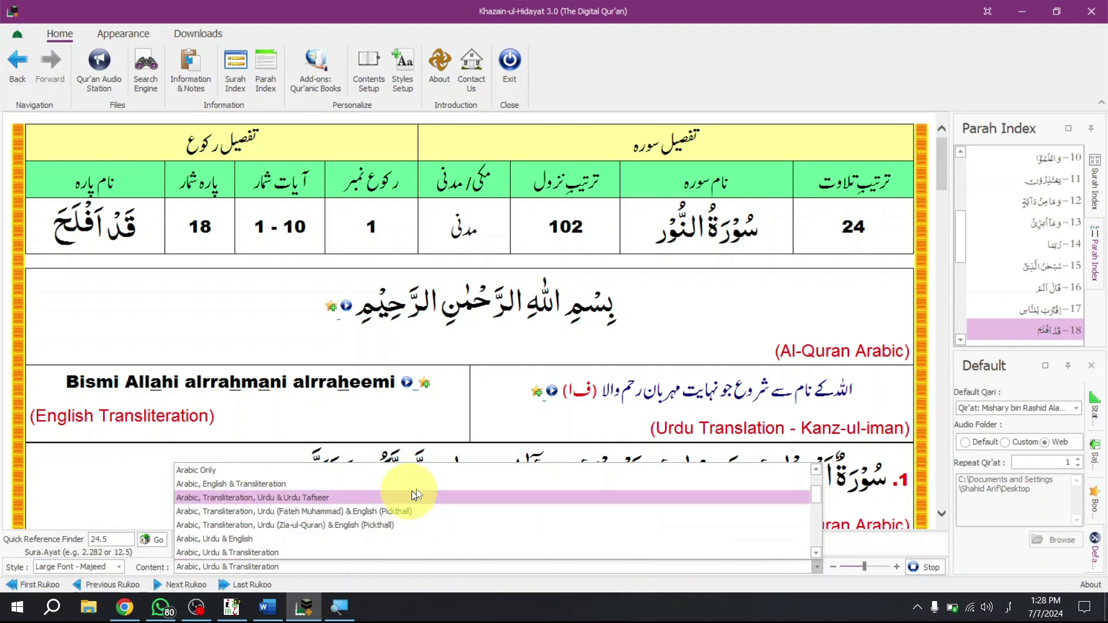
{"action": "left_click", "coordinate": [531, 420]}
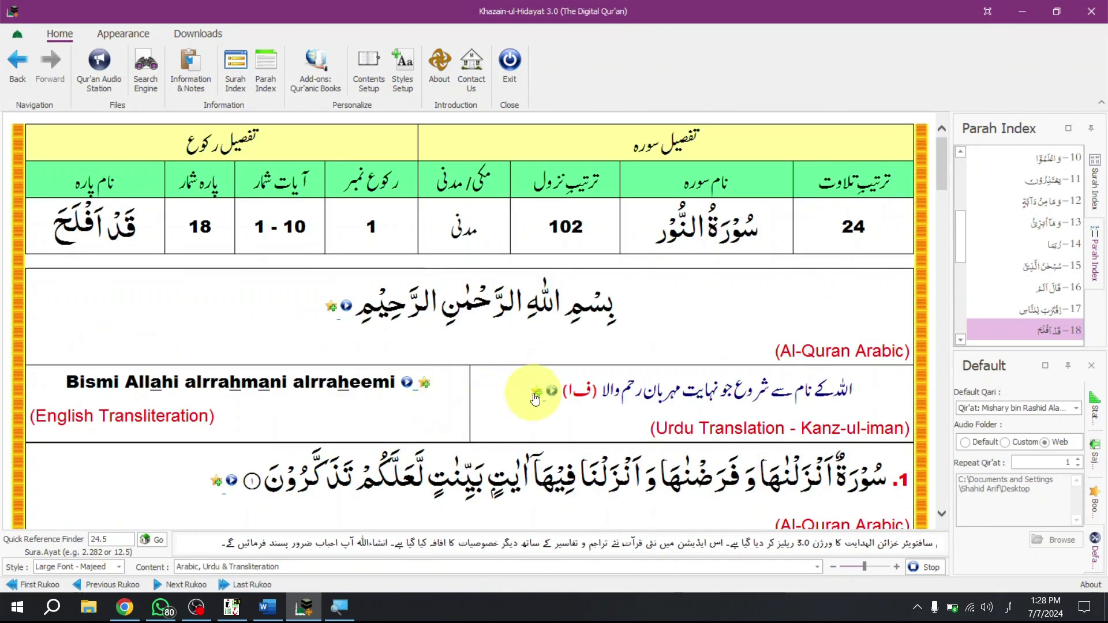
{"action": "scroll", "coordinate": [535, 393], "scroll_direction": "down", "scroll_amount": 5}
{"action": "scroll", "coordinate": [534, 393], "scroll_direction": "up", "scroll_amount": 5}
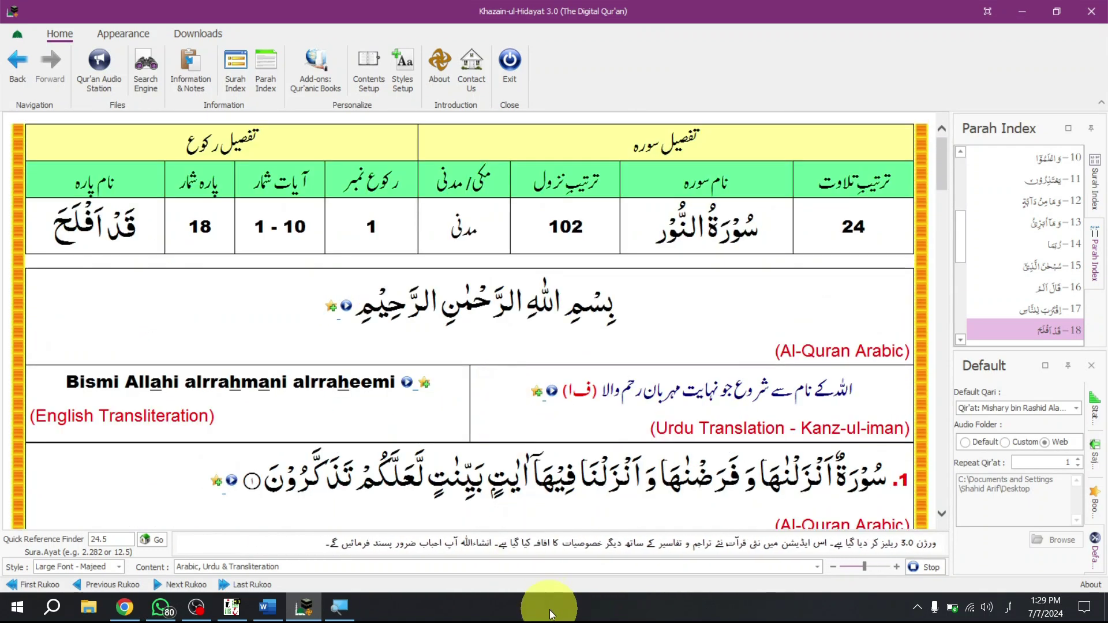
Display Surah 24 with the Arabic Only content and view it from the beginning.
{"action": "left_click", "coordinate": [468, 568]}
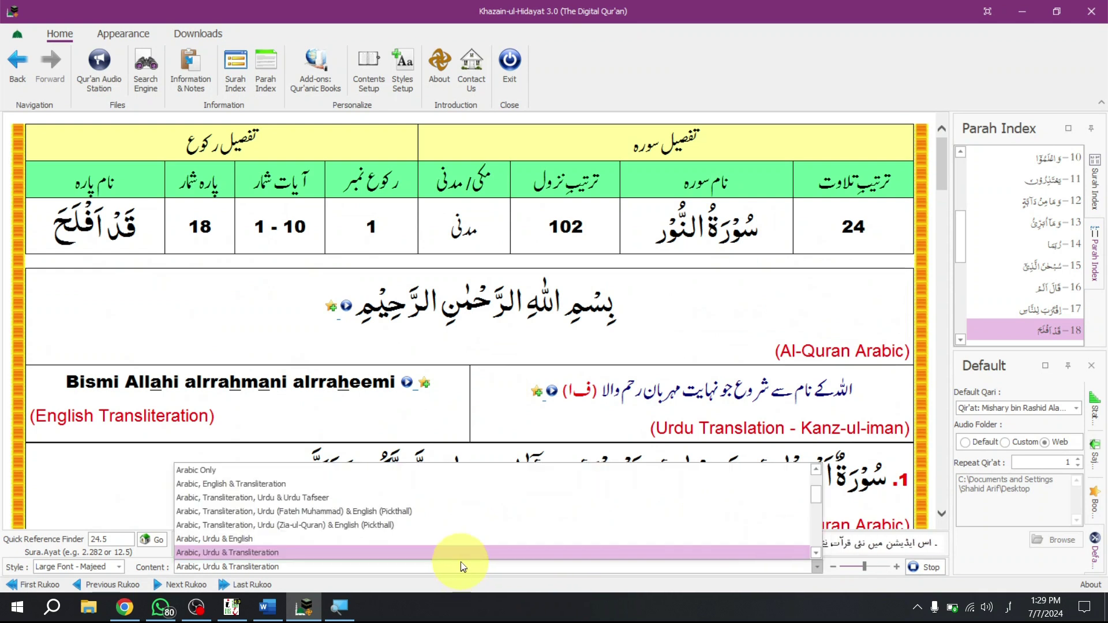
{"action": "left_click", "coordinate": [370, 472]}
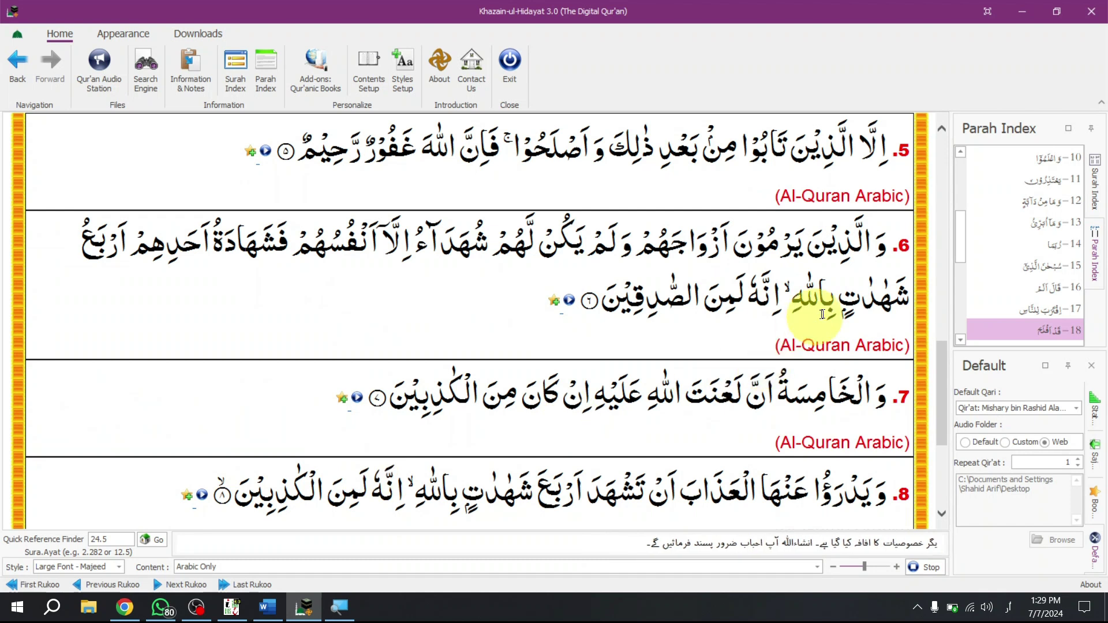
{"action": "left_click_drag", "start_coordinate": [943, 389], "coordinate": [927, 197]}
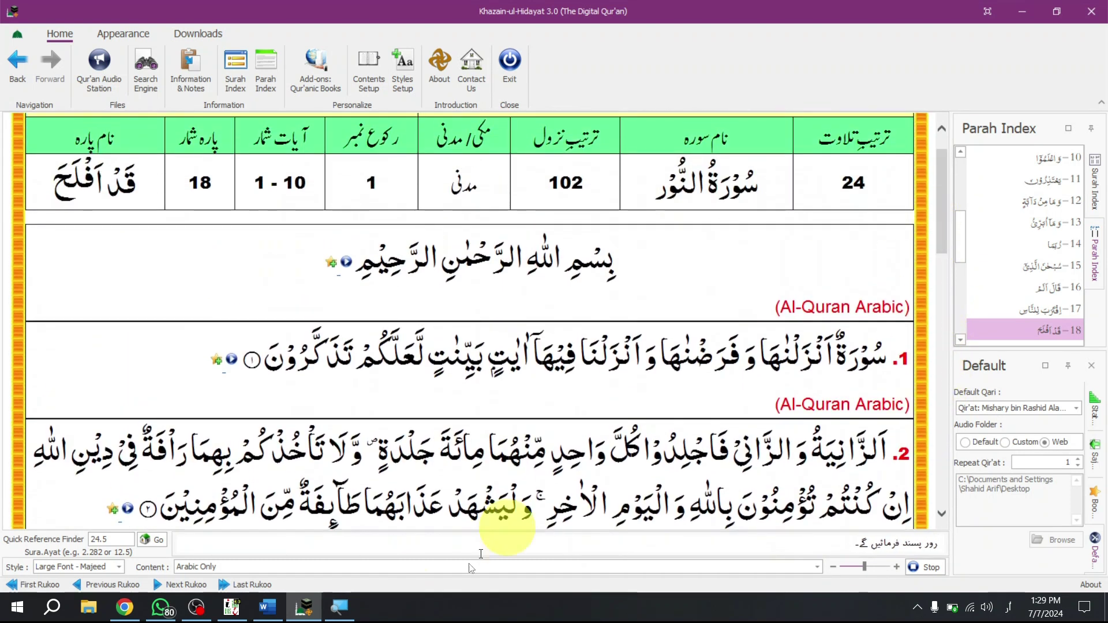
Set the displayed content to Arabic, Urdu & English and view Surah 24 from the beginning.
{"action": "left_click", "coordinate": [460, 572]}
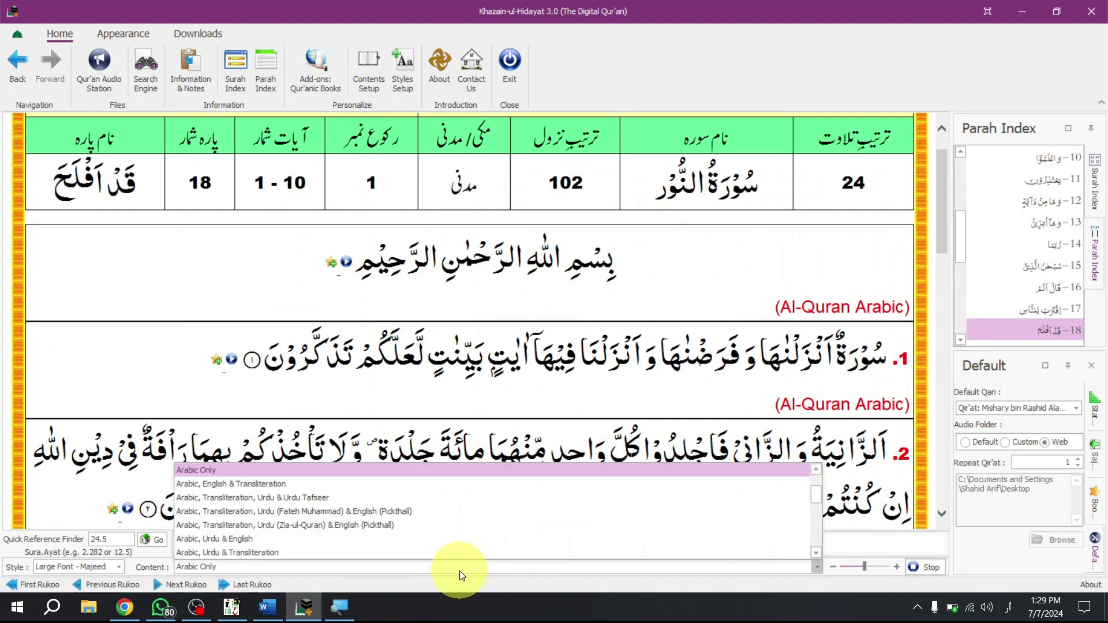
{"action": "left_click", "coordinate": [254, 539]}
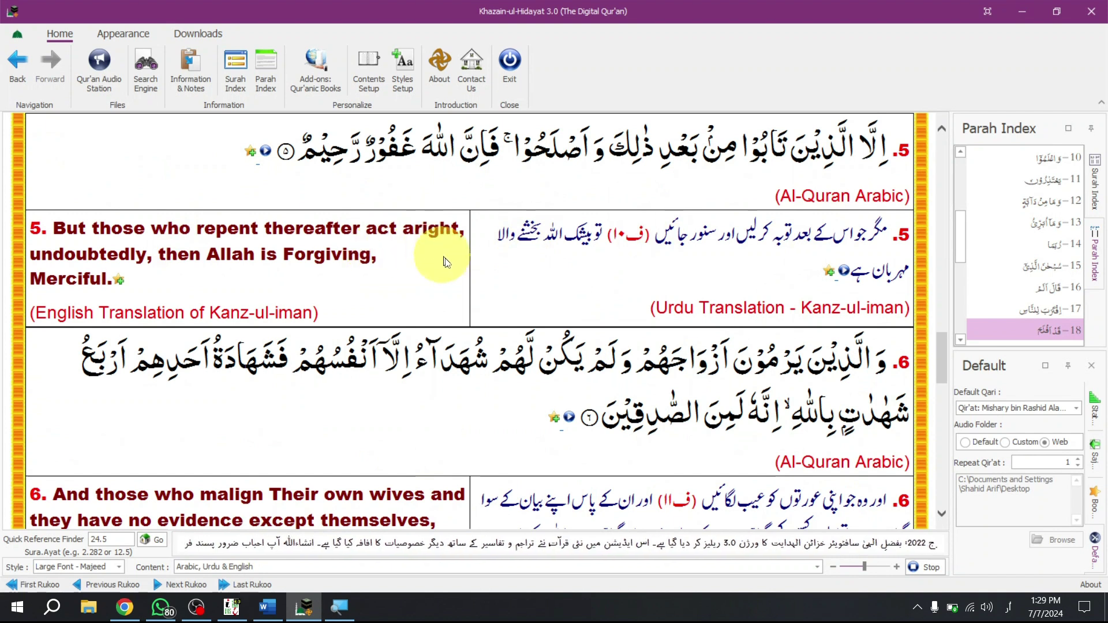
{"action": "scroll", "coordinate": [490, 329], "scroll_direction": "up", "scroll_amount": 10}
{"action": "scroll", "coordinate": [491, 328], "scroll_direction": "up", "scroll_amount": 5}
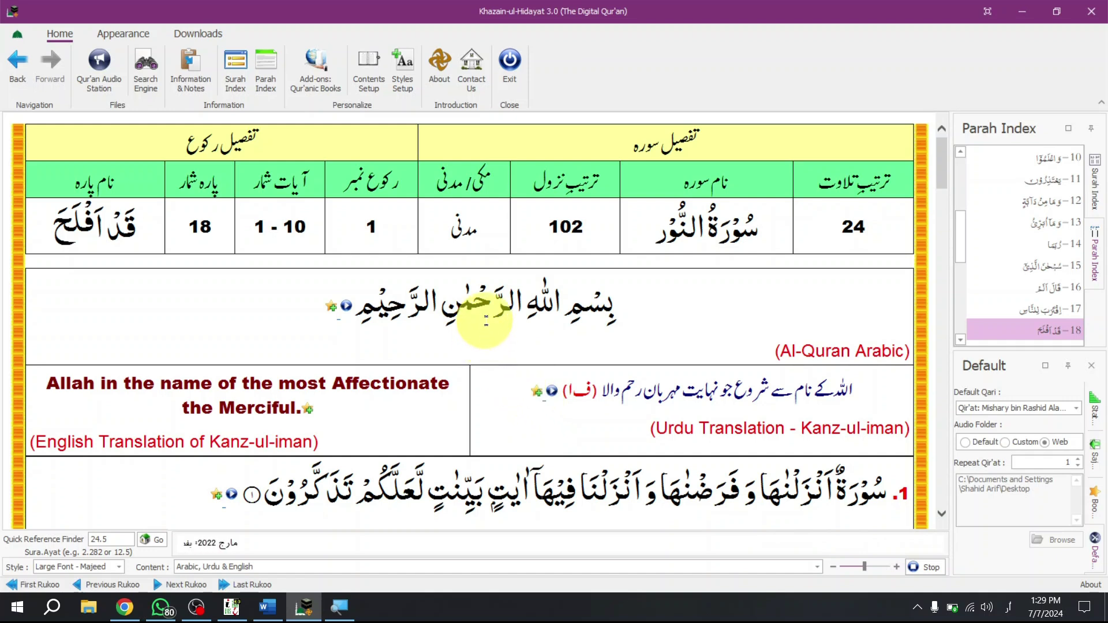
Open the Qur'an search engine and limit the search to Arabic Text.
{"action": "left_click", "coordinate": [149, 83]}
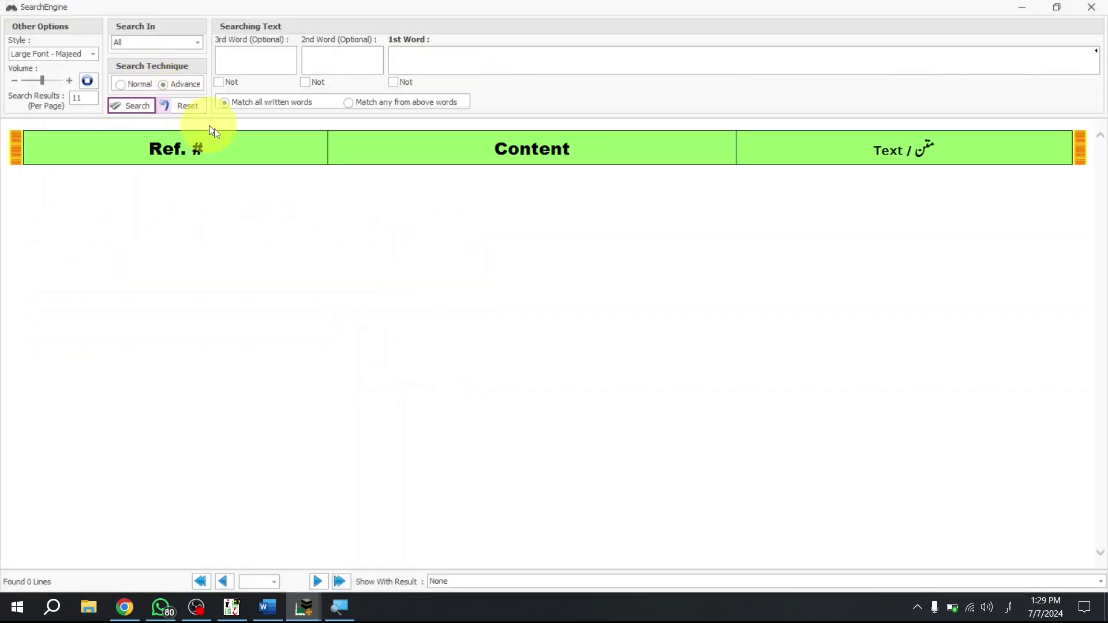
{"action": "left_click", "coordinate": [405, 63]}
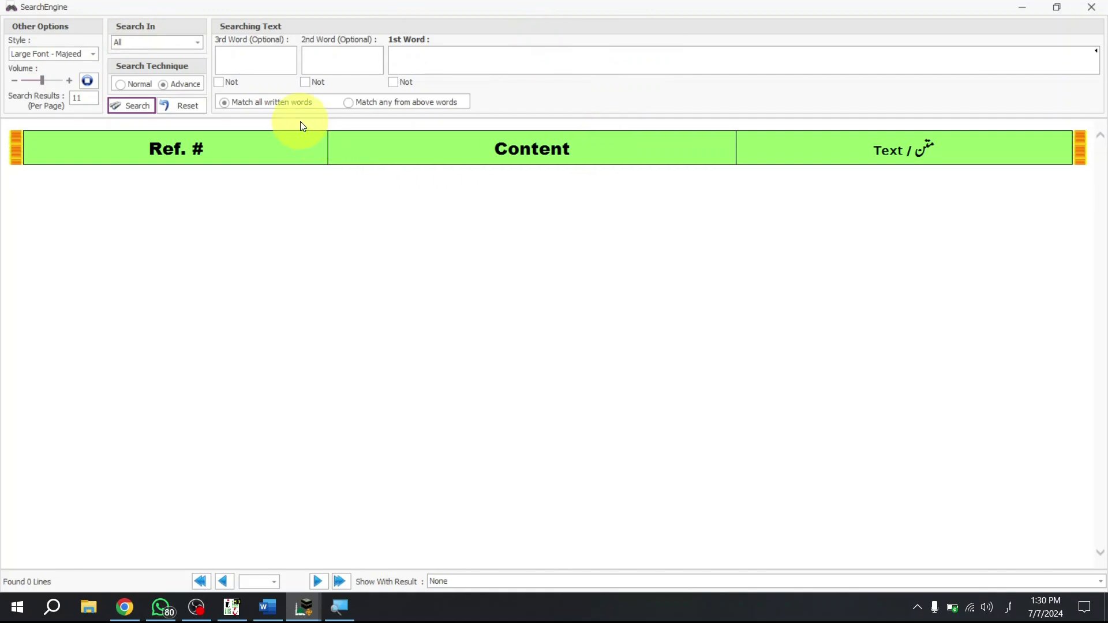
{"action": "left_click", "coordinate": [198, 42]}
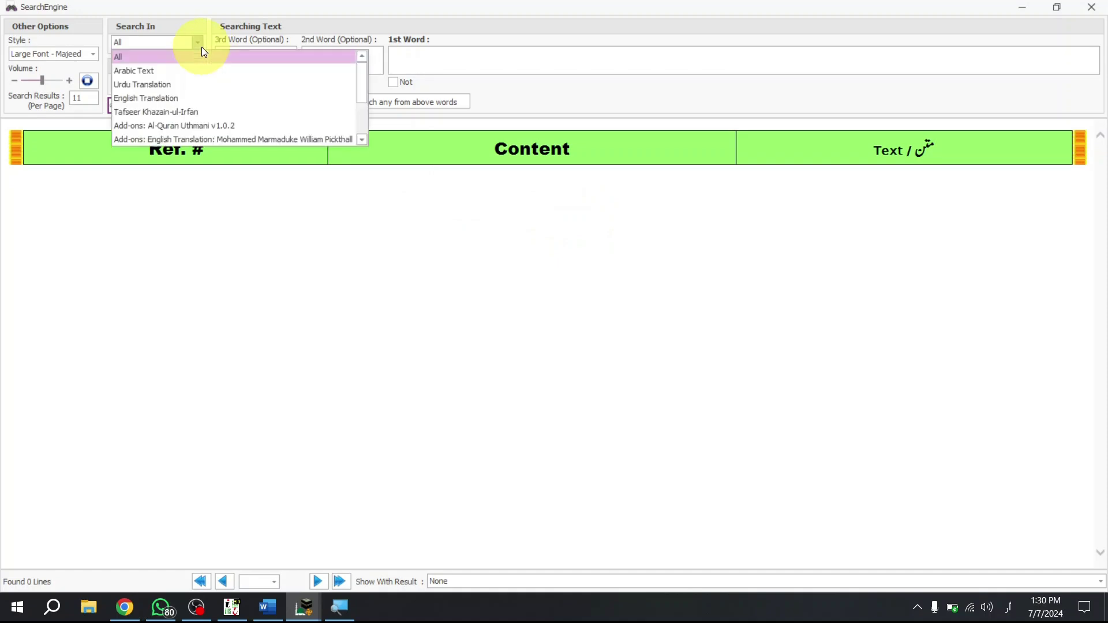
{"action": "left_click", "coordinate": [151, 72]}
{"action": "left_click", "coordinate": [163, 84]}
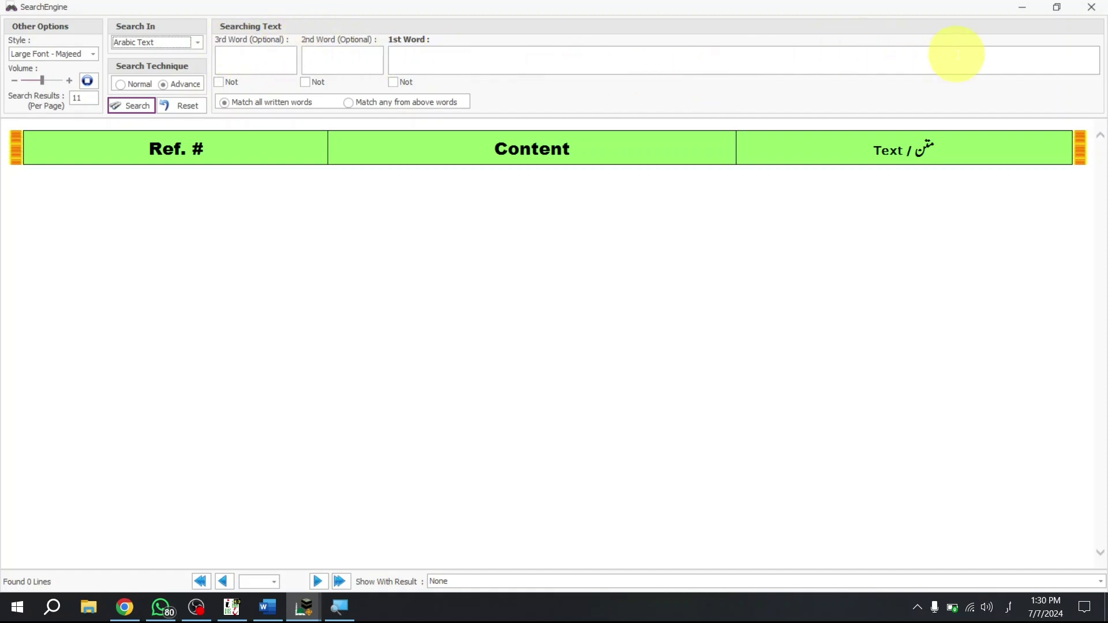
Search the Arabic text for the first word "استعینو" using the Urdu Phonetic keyboard.
{"action": "left_click", "coordinate": [586, 57]}
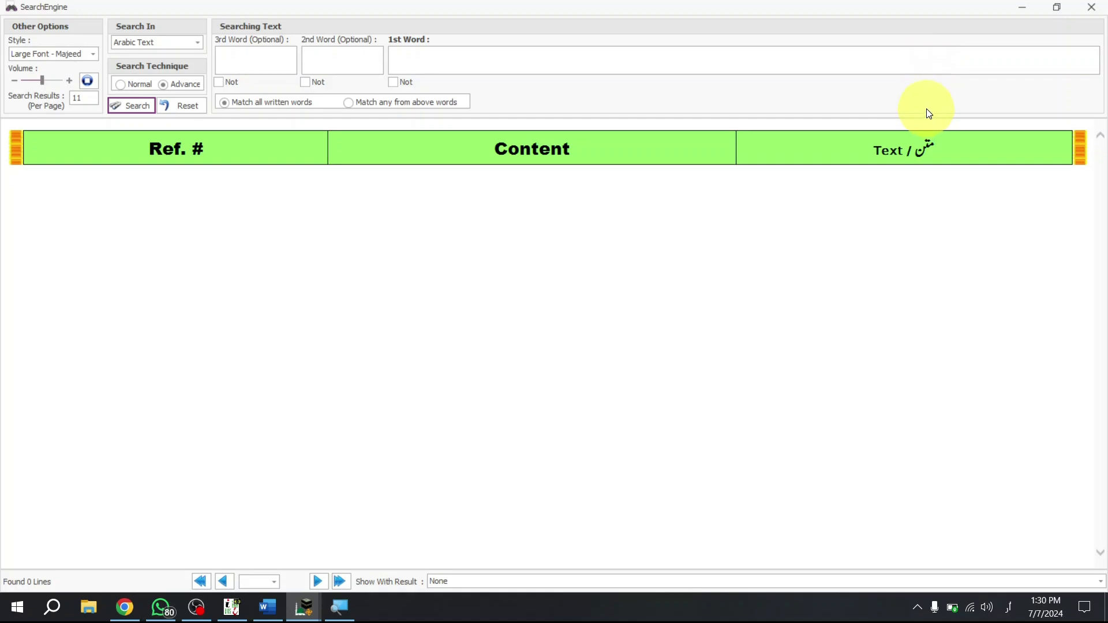
{"action": "left_click", "coordinate": [1013, 615]}
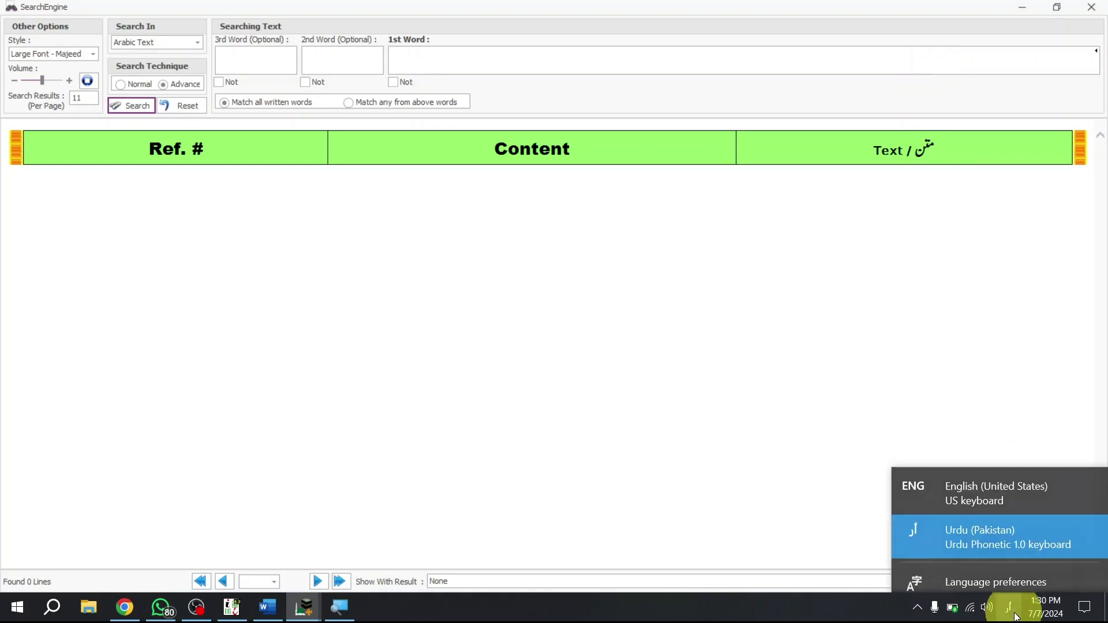
{"action": "left_click", "coordinate": [979, 534]}
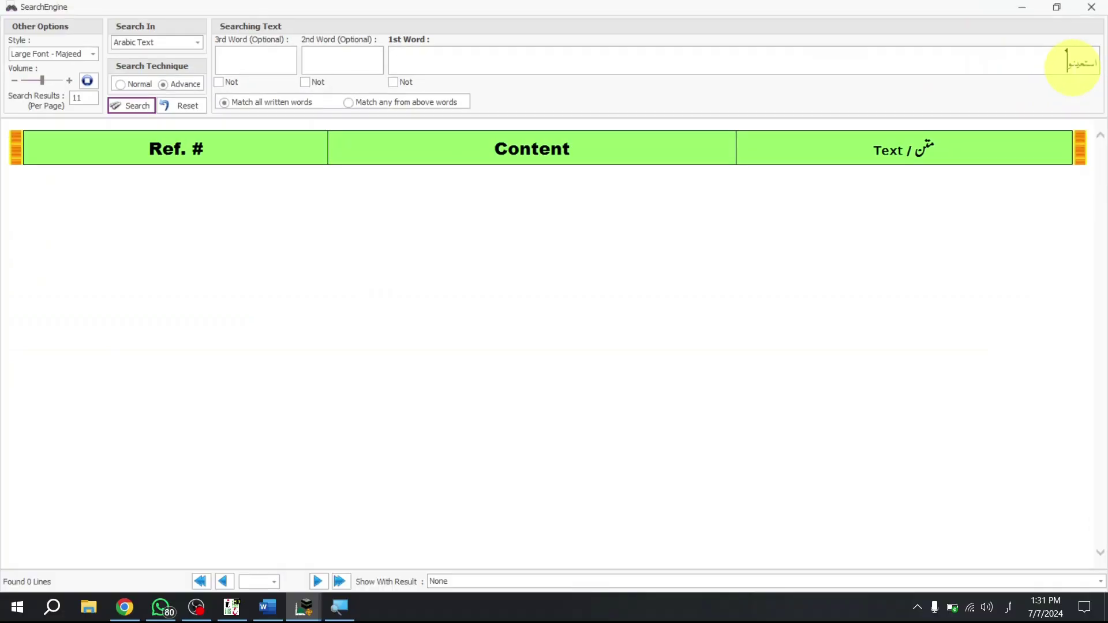
{"action": "key", "text": "Return"}
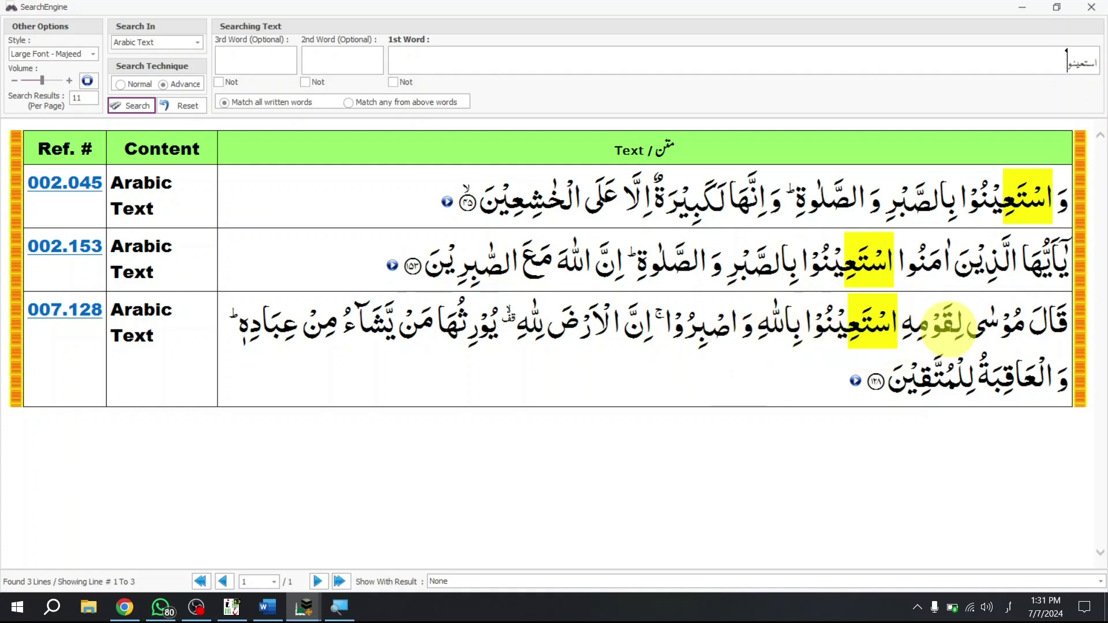
{"action": "left_click_drag", "start_coordinate": [1056, 271], "coordinate": [753, 271]}
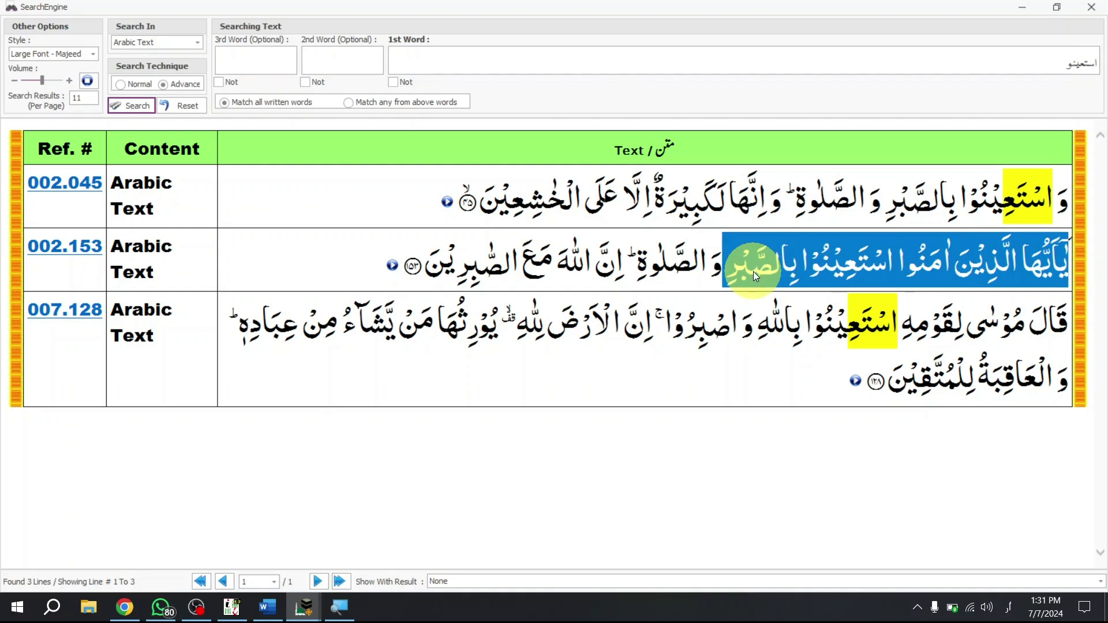
{"action": "triple_click", "coordinate": [752, 271]}
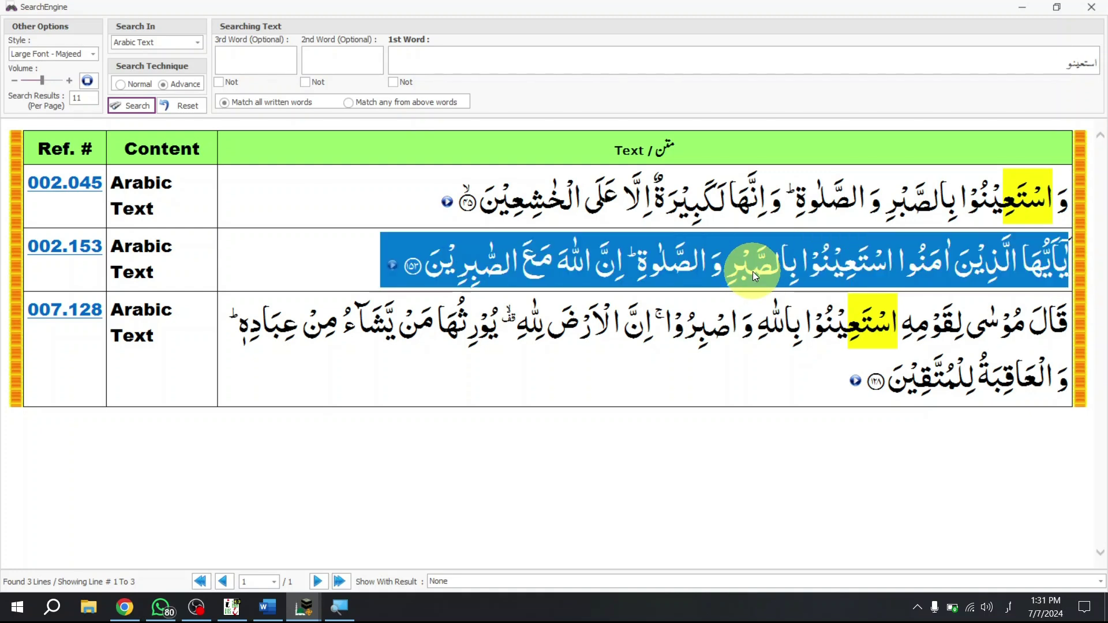
{"action": "left_click_drag", "start_coordinate": [1063, 260], "coordinate": [1075, 254]}
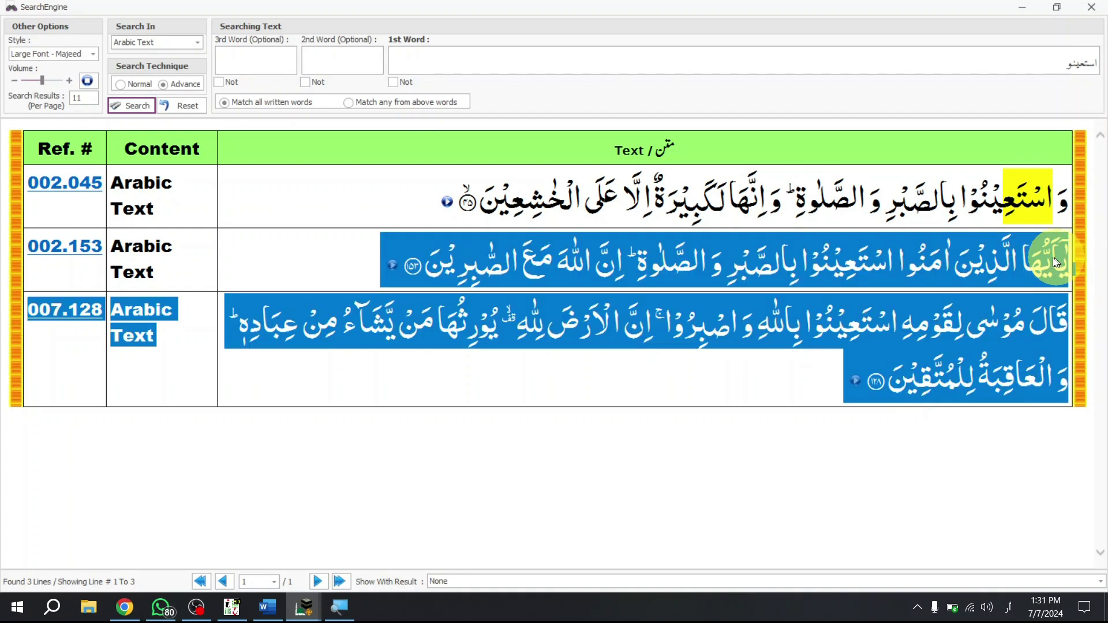
{"action": "left_click", "coordinate": [1075, 254]}
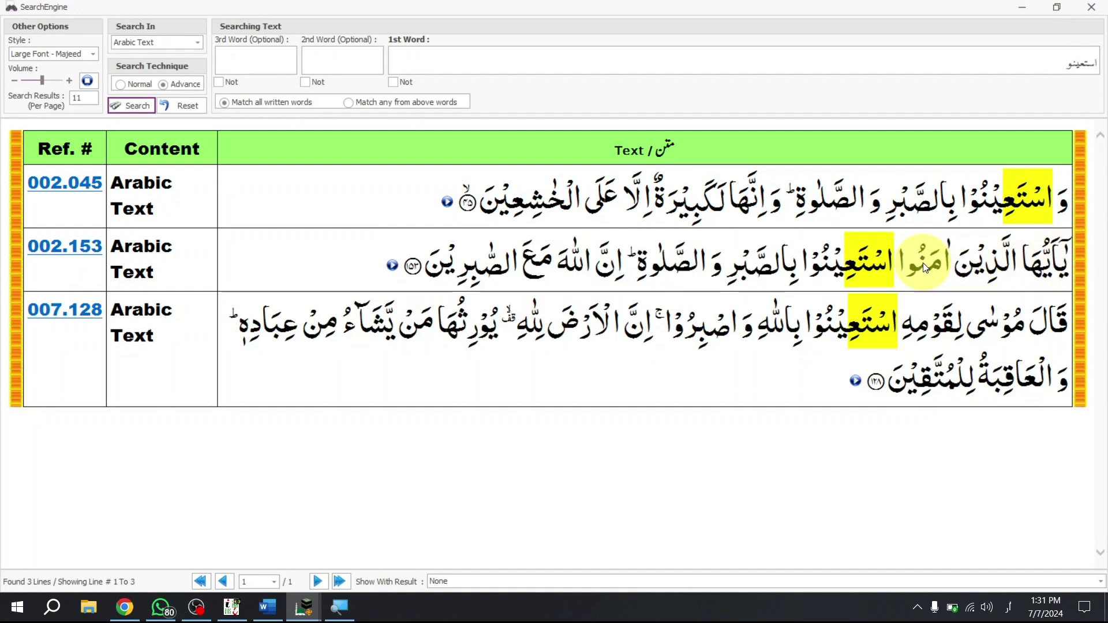
Copy the complete Arabic text of verse 002.153, including its verse number, from the search results.
{"action": "double_click", "coordinate": [967, 265]}
{"action": "left_click_drag", "start_coordinate": [966, 265], "coordinate": [432, 266]}
{"action": "right_click", "coordinate": [431, 264]}
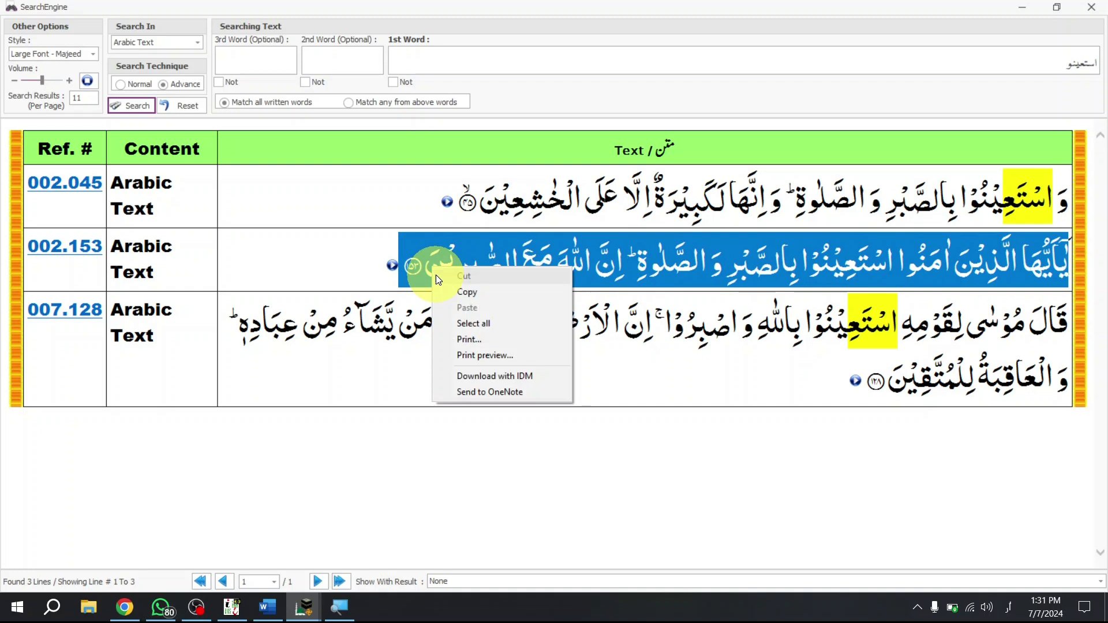
{"action": "left_click", "coordinate": [475, 292]}
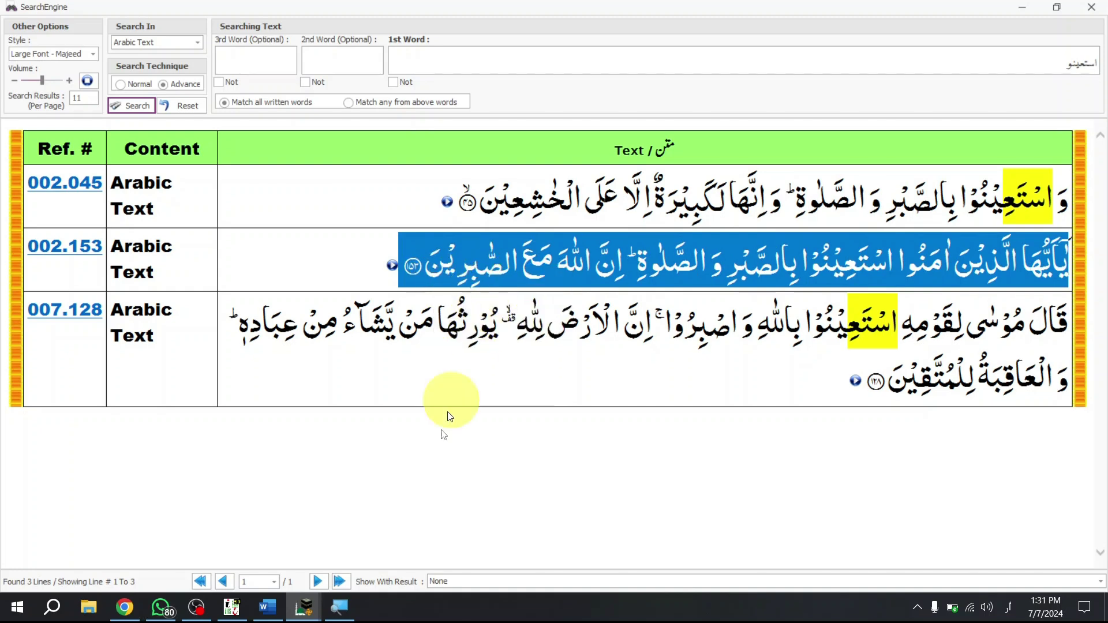
Switch to Word and paste the copied verse into the blank document with its source formatting.
{"action": "left_click", "coordinate": [267, 606]}
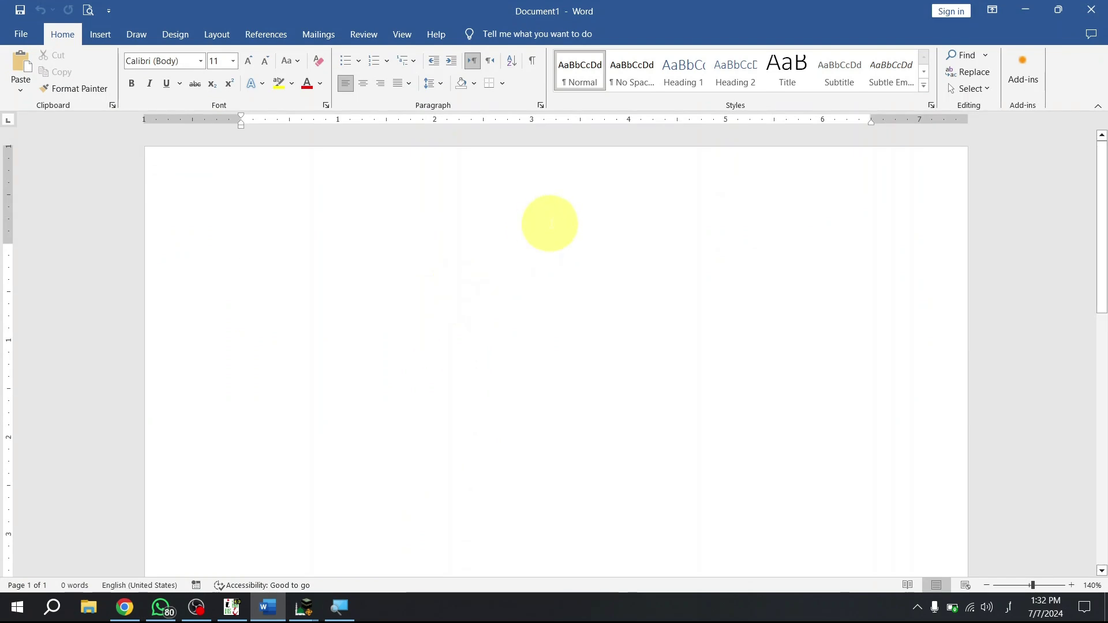
{"action": "right_click", "coordinate": [581, 280]}
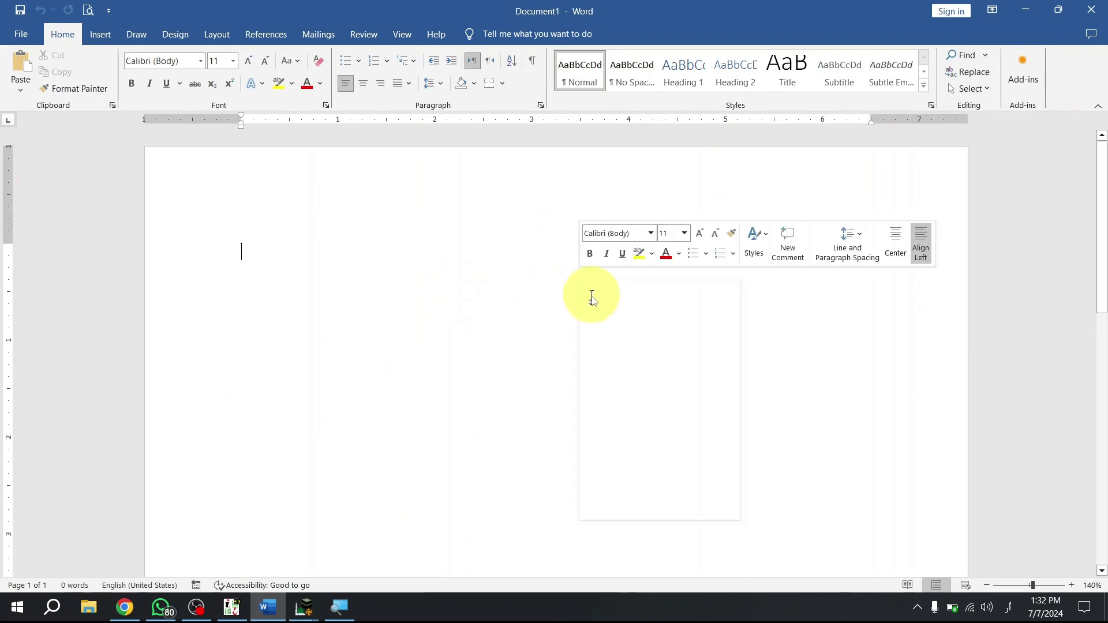
{"action": "left_click", "coordinate": [610, 365]}
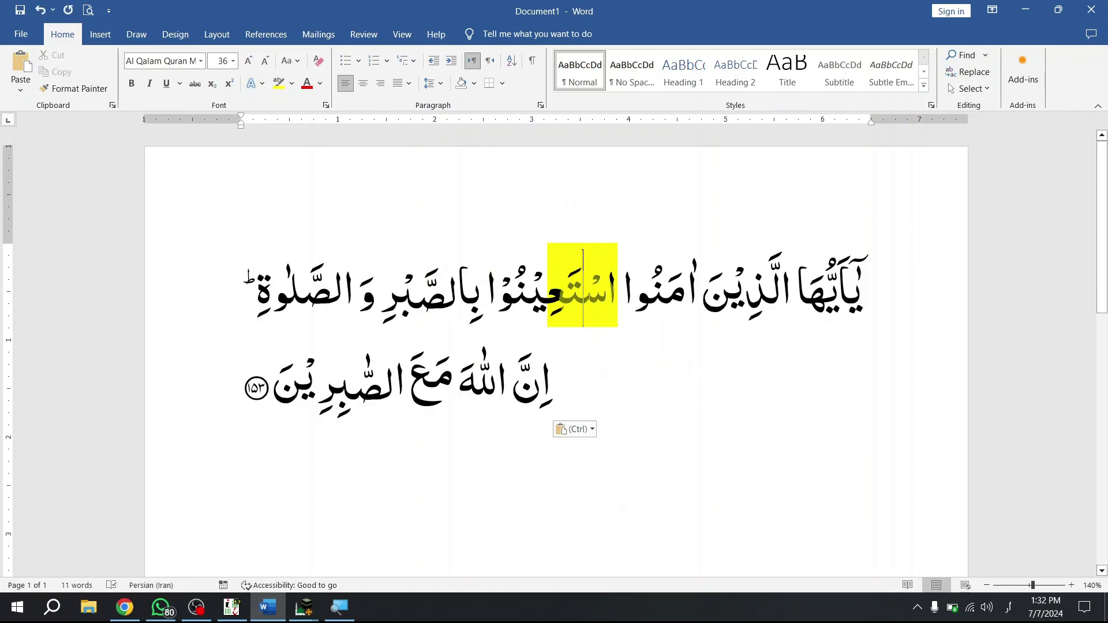
Set the pasted verse's paragraph direction to right-to-left and place the cursor at the end of the verse.
{"action": "double_click", "coordinate": [587, 299]}
{"action": "triple_click", "coordinate": [542, 320]}
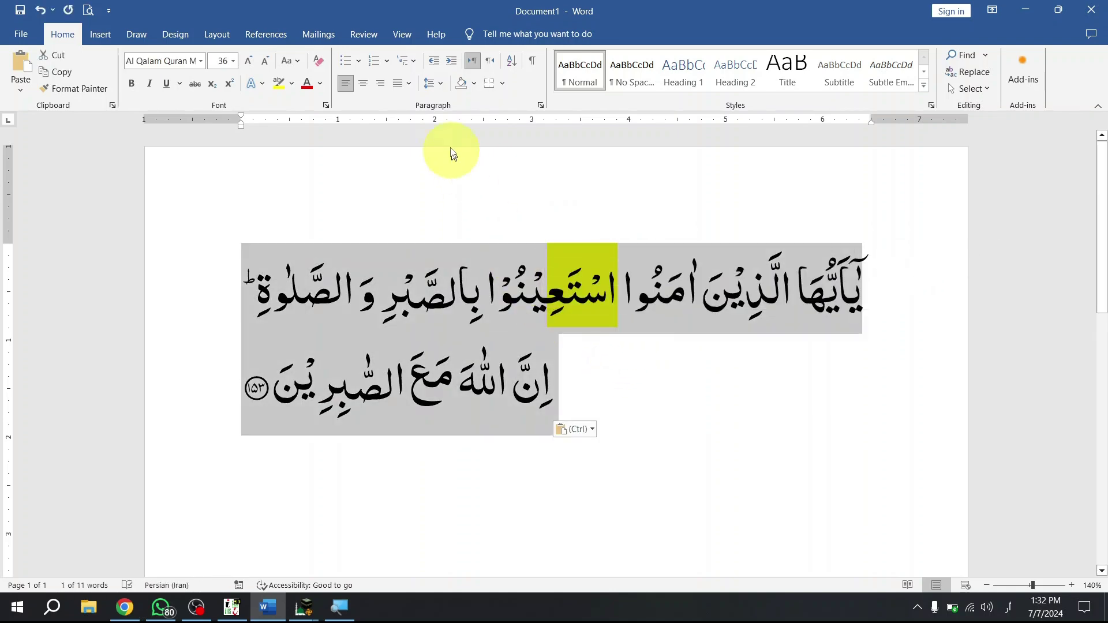
{"action": "left_click", "coordinate": [492, 61]}
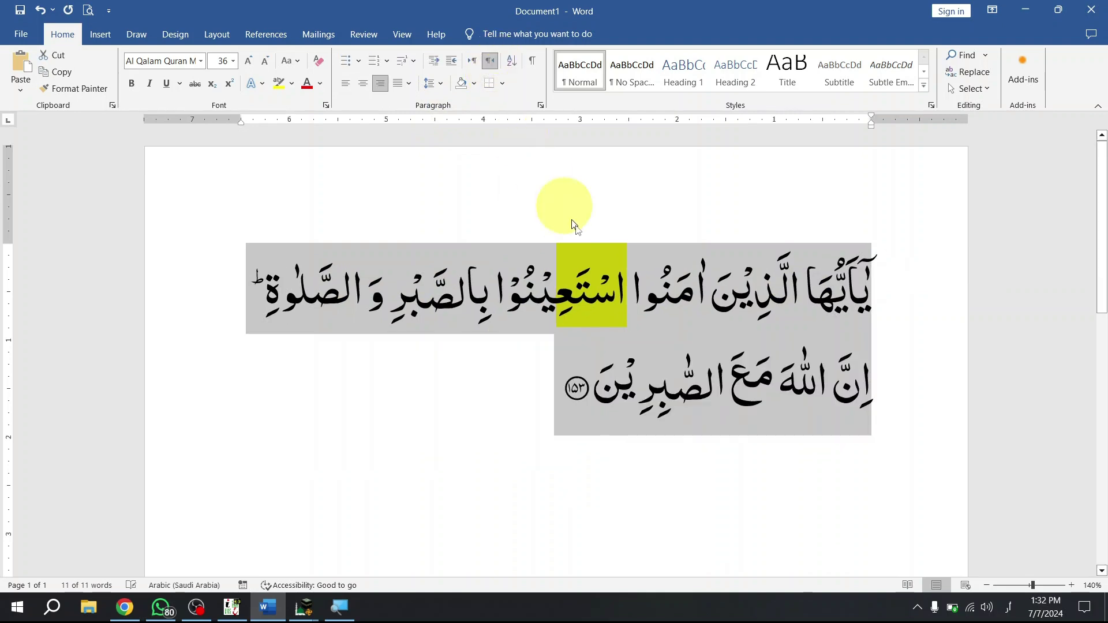
{"action": "left_click", "coordinate": [704, 292]}
{"action": "left_click_drag", "start_coordinate": [867, 287], "coordinate": [539, 388]}
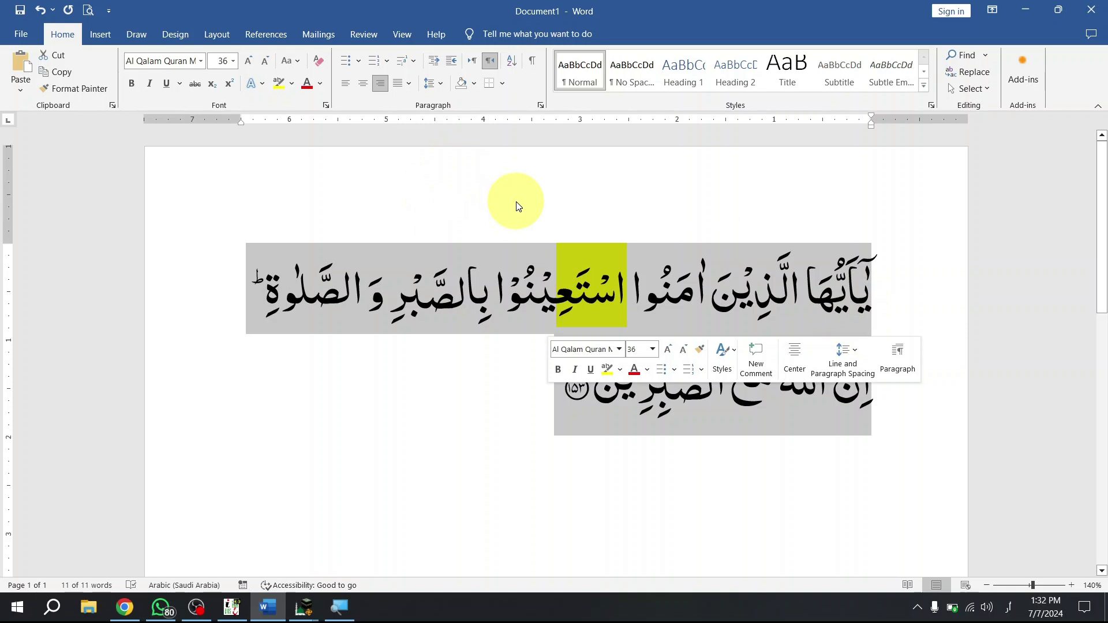
{"action": "left_click", "coordinate": [531, 334]}
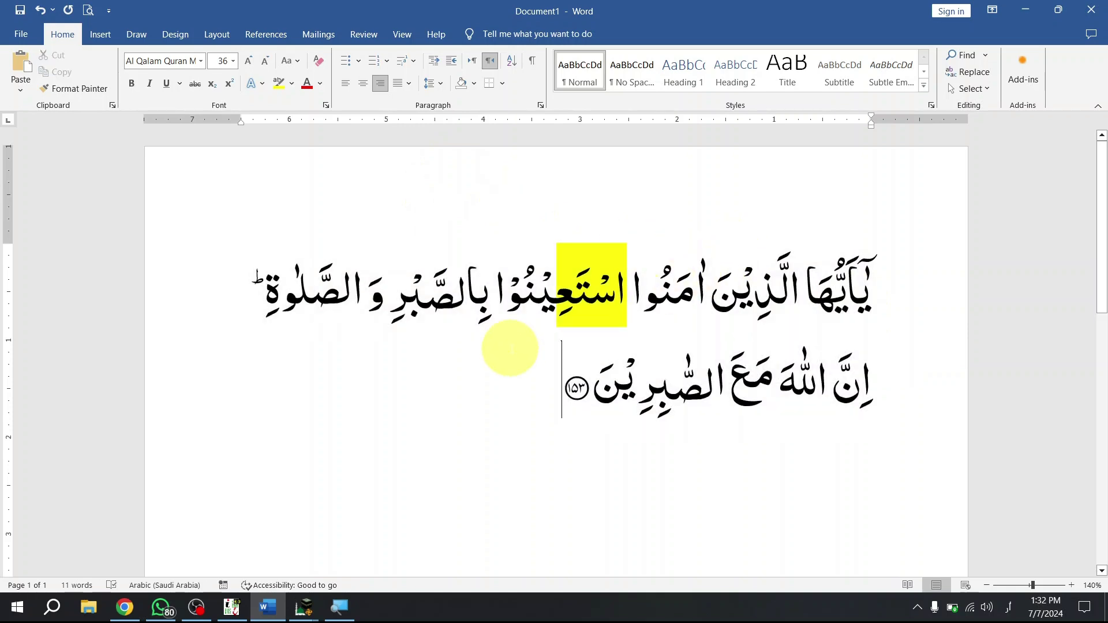
Write the font name "Al Qalam Quran Majeed Web2" on a new left-to-right line below the verse and copy that line.
{"action": "key", "text": "Return"}
{"action": "key", "text": "ctrl+shift"}
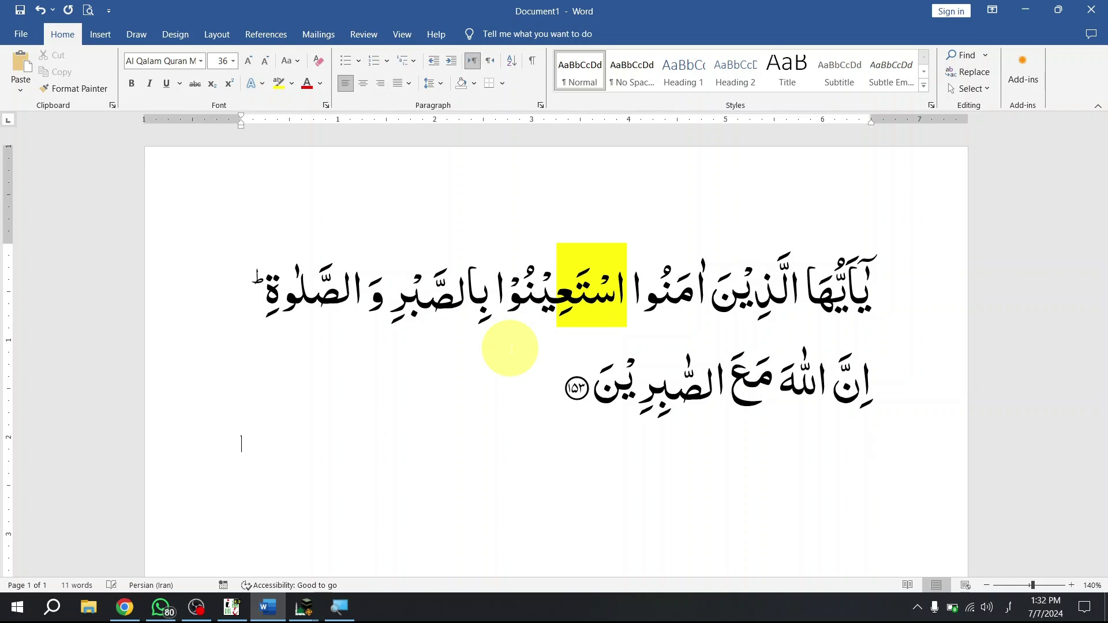
{"action": "type", "text": "ش"}
{"action": "key", "text": "BackSpace"}
{"action": "key", "text": "alt+shift"}
{"action": "type", "text": "Al"}
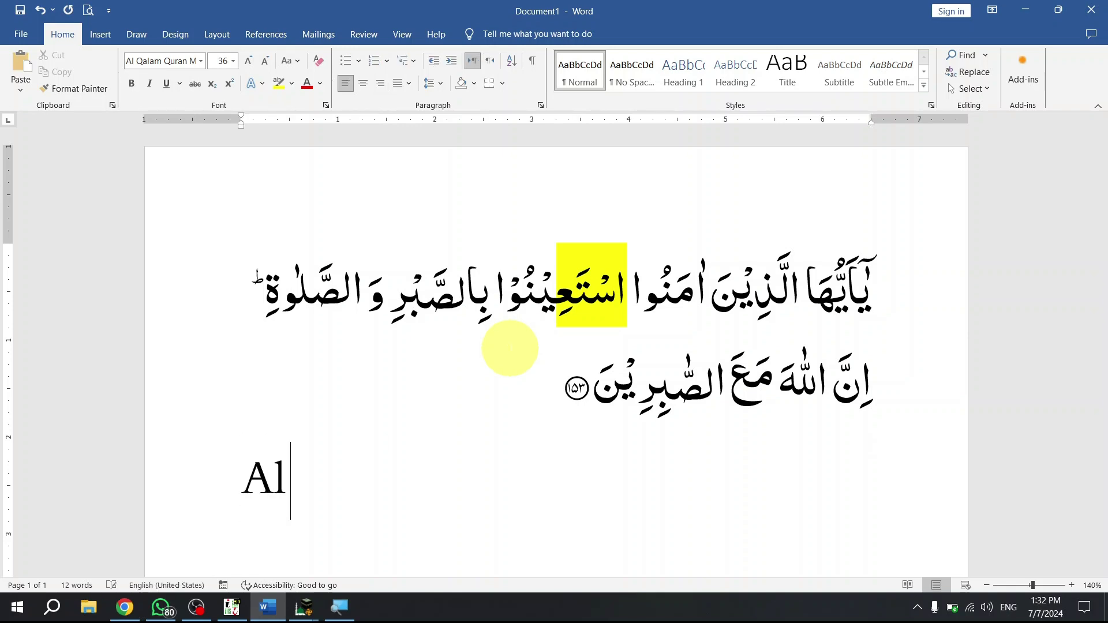
{"action": "type", "text": " Qalam Quran Majeed"}
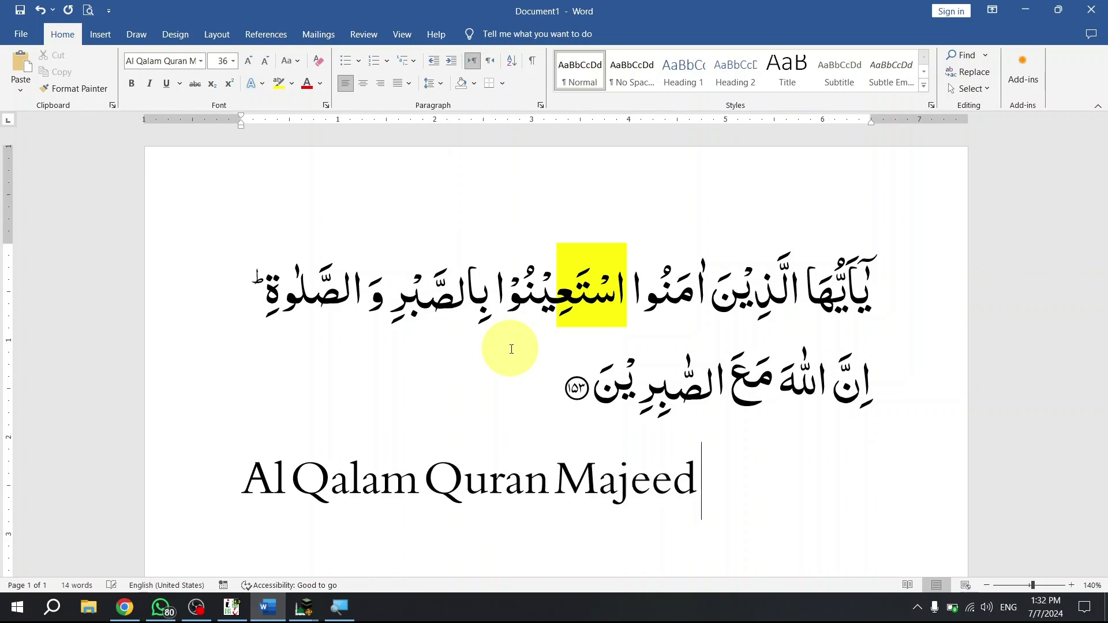
{"action": "type", "text": " Web2"}
{"action": "key", "text": "shift+Home"}
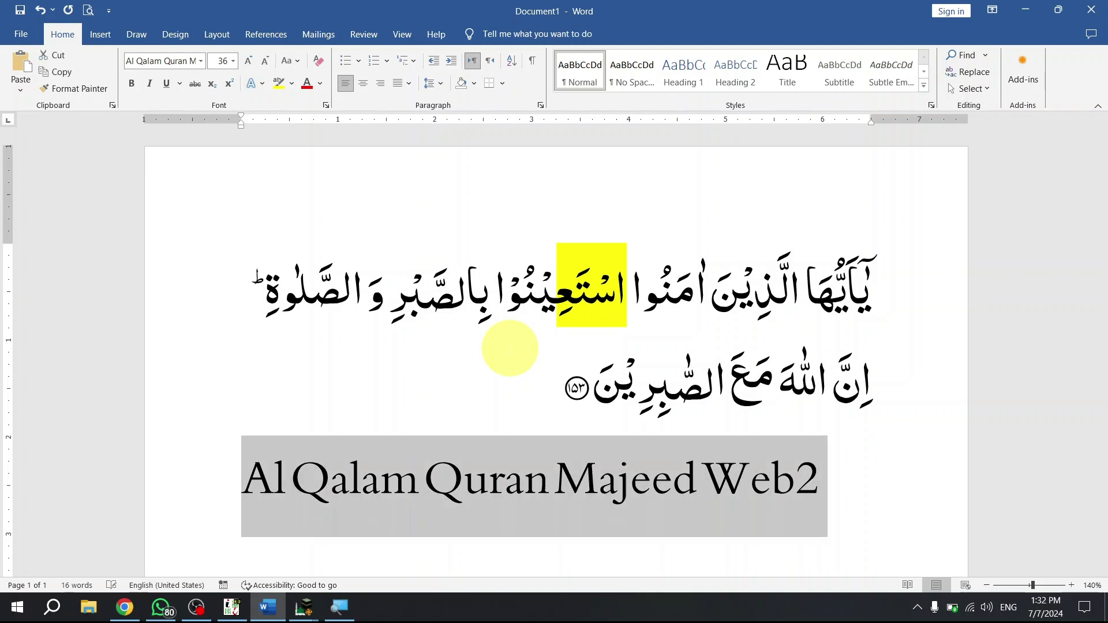
{"action": "key", "text": "End"}
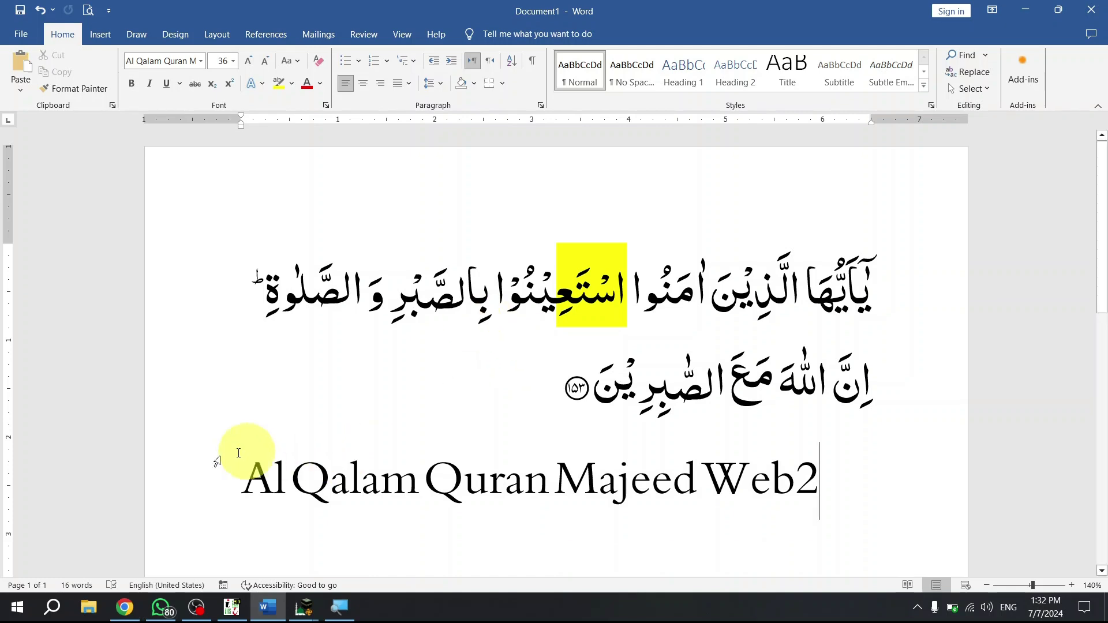
{"action": "left_click", "coordinate": [173, 472]}
{"action": "key", "text": "ctrl+c"}
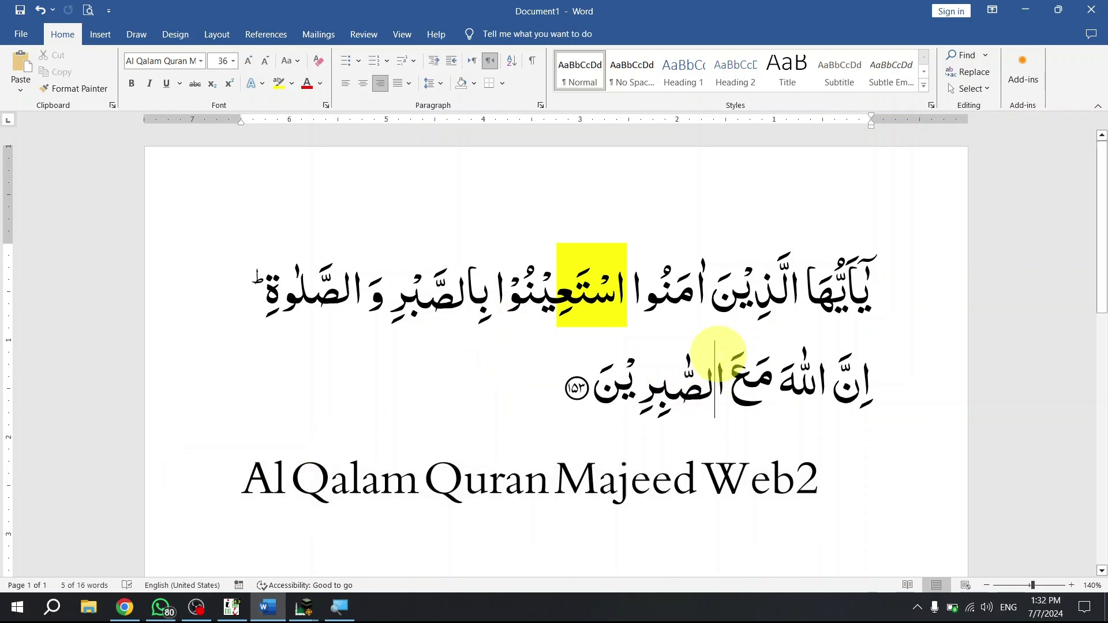
Change the font of the whole Arabic verse to Times New Roman.
{"action": "triple_click", "coordinate": [700, 393]}
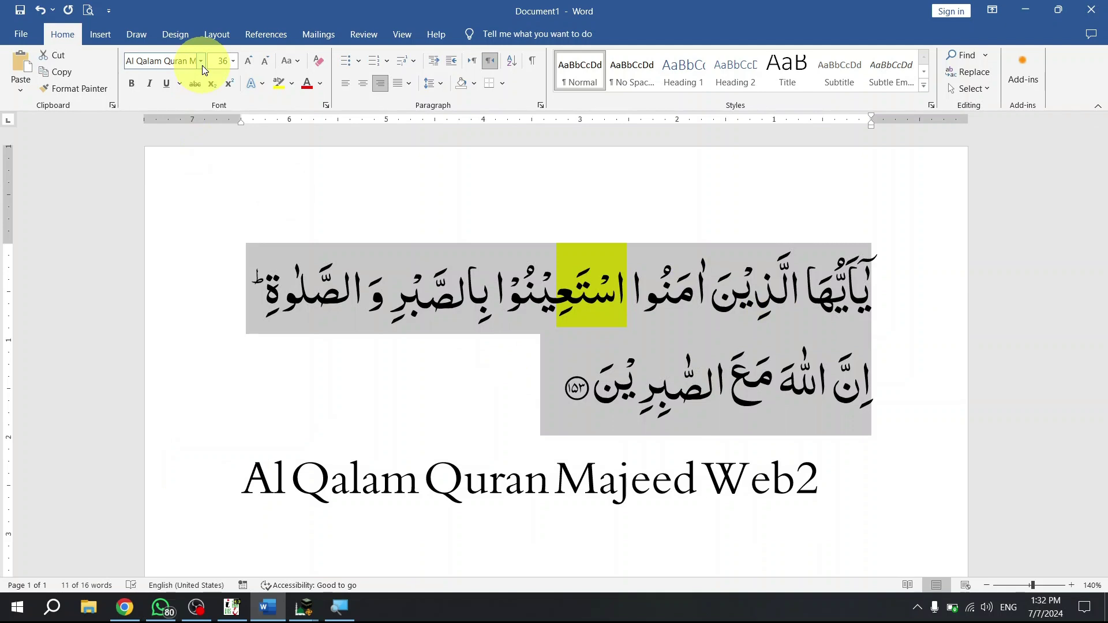
{"action": "left_click", "coordinate": [202, 65]}
{"action": "left_click", "coordinate": [199, 127]}
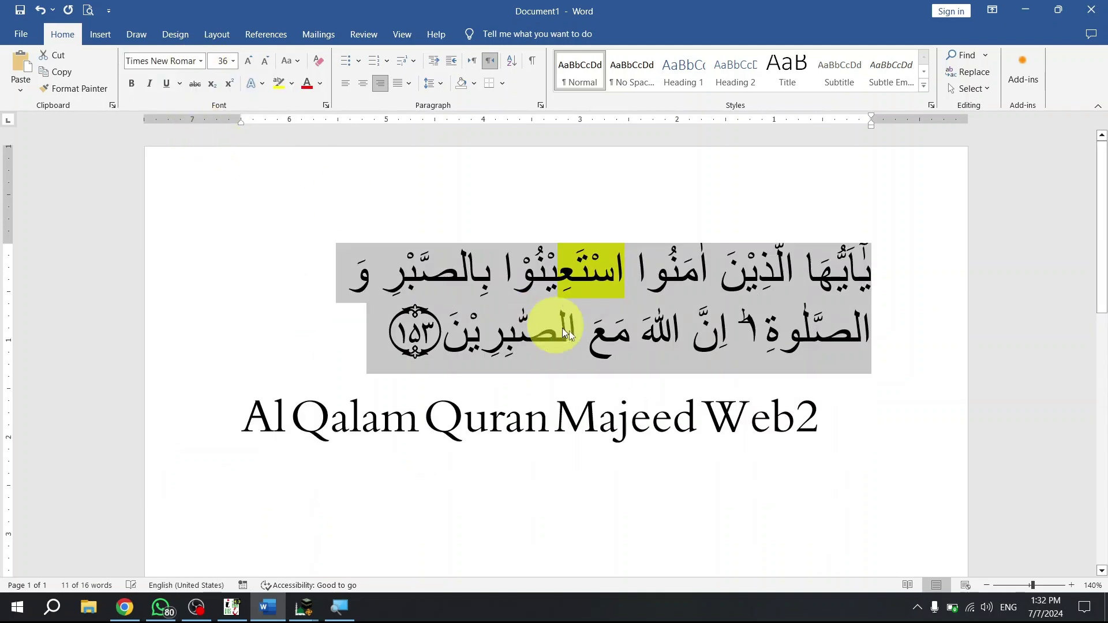
Set the whole Arabic verse to the Al Qalam Quran Majeed Web font and clear the selection.
{"action": "left_click", "coordinate": [791, 268]}
{"action": "double_click", "coordinate": [794, 270]}
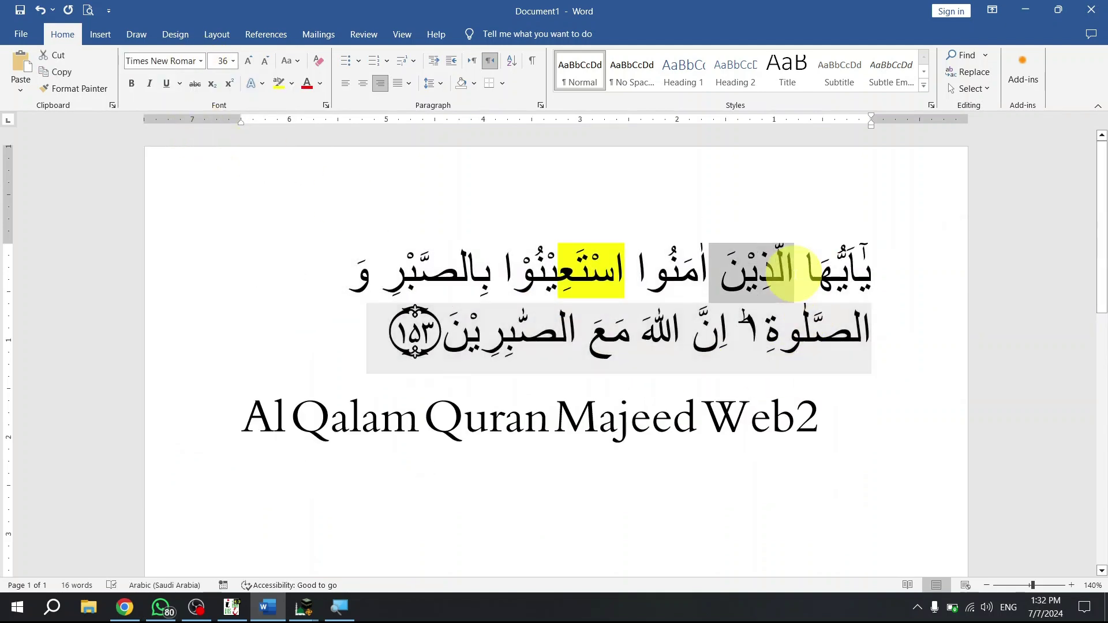
{"action": "triple_click", "coordinate": [794, 271]}
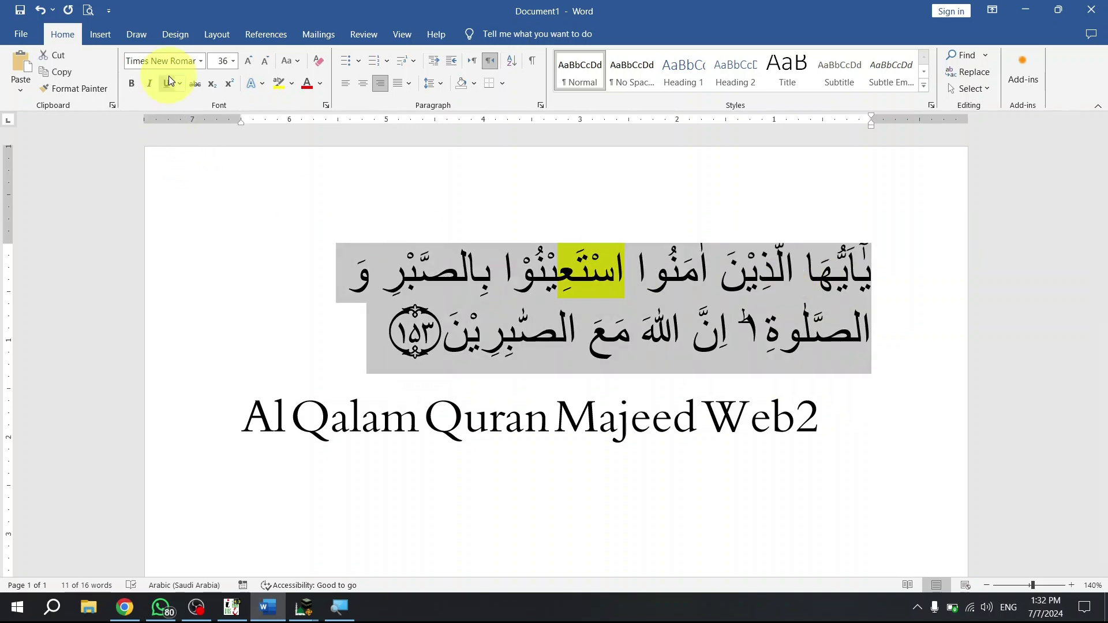
{"action": "left_click", "coordinate": [187, 62]}
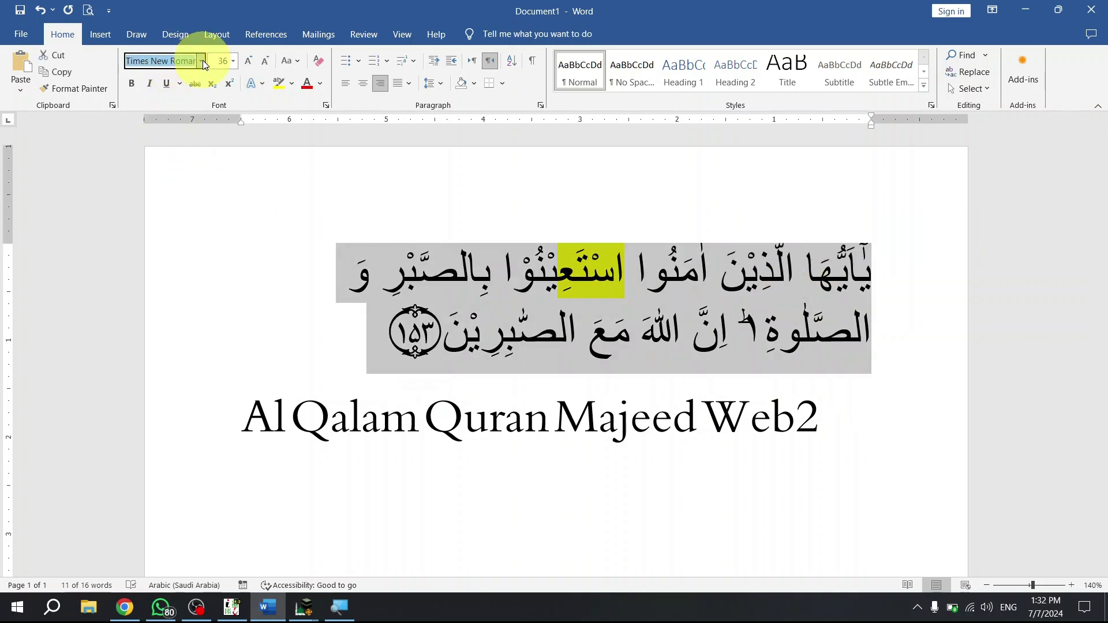
{"action": "left_click", "coordinate": [202, 60]}
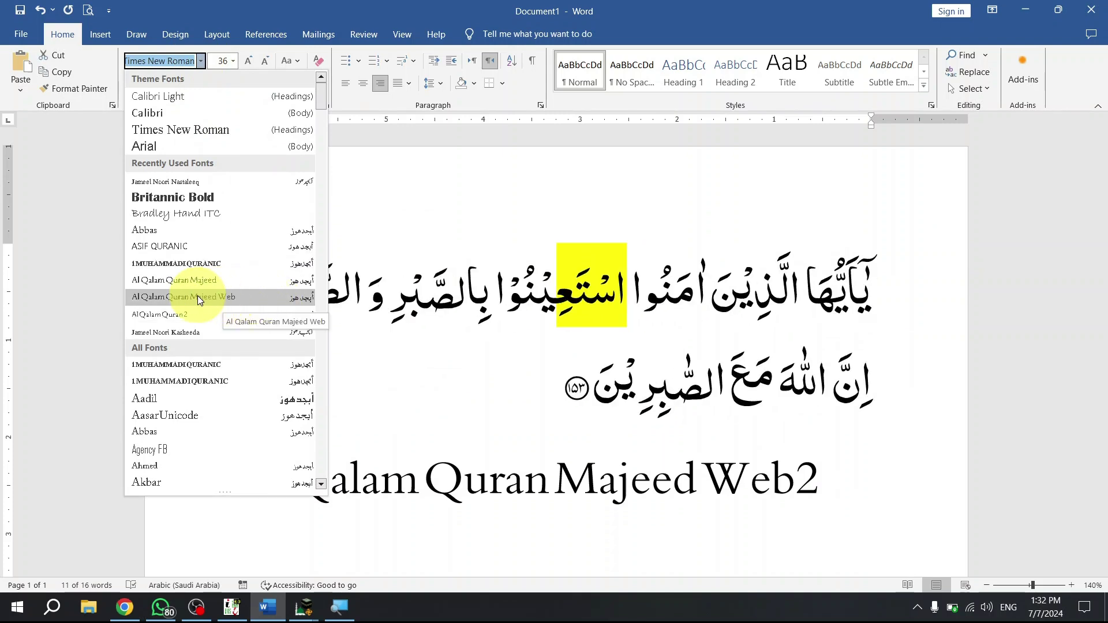
{"action": "left_click", "coordinate": [235, 299]}
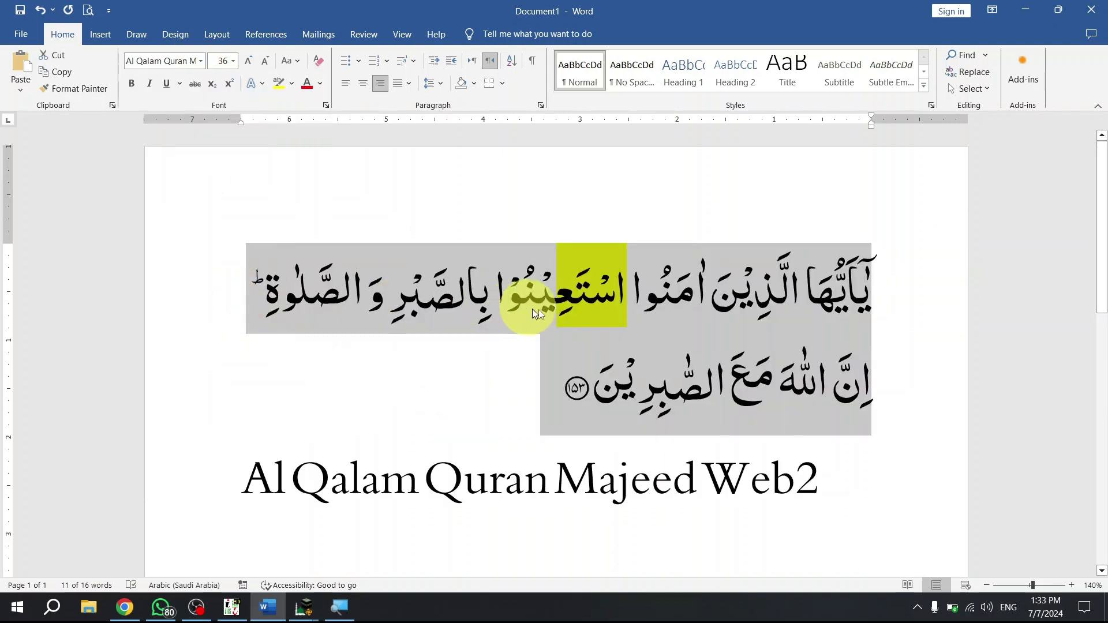
{"action": "left_click", "coordinate": [594, 293]}
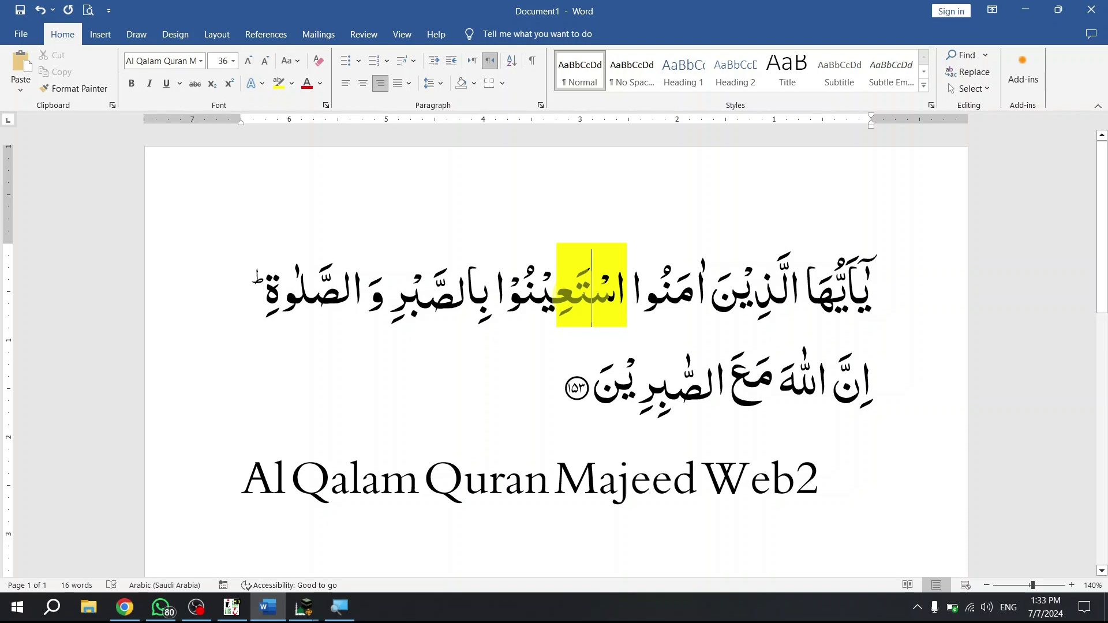
Switch to InPage and create a new blank document with the default page settings.
{"action": "key", "text": "alt+Tab"}
{"action": "key", "text": "alt+Tab"}
{"action": "key", "text": "alt+Tab"}
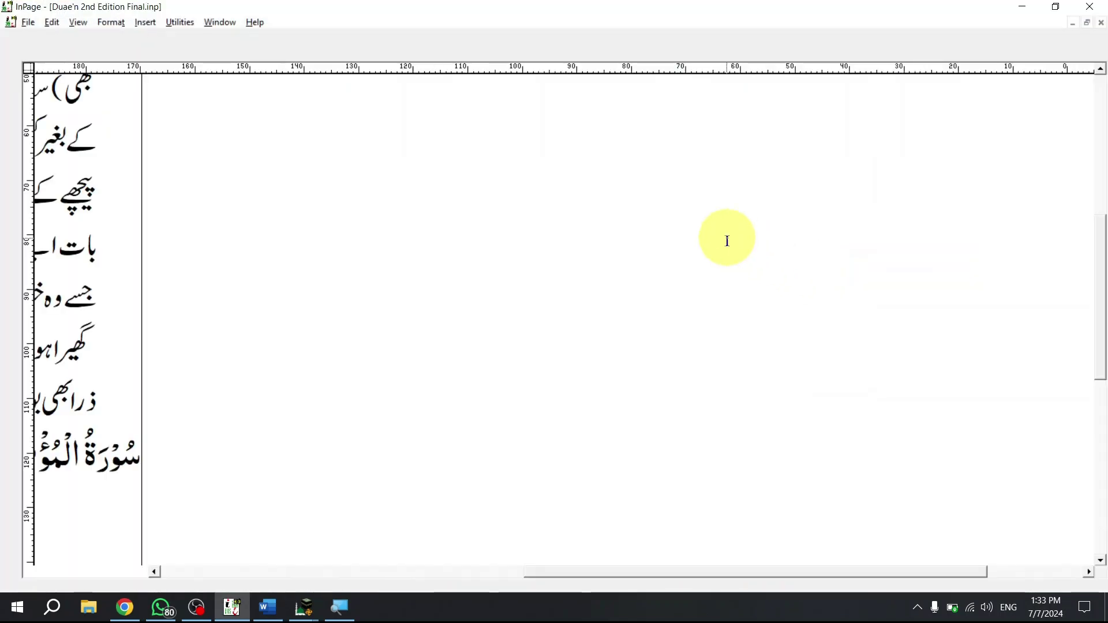
{"action": "key", "text": "Right"}
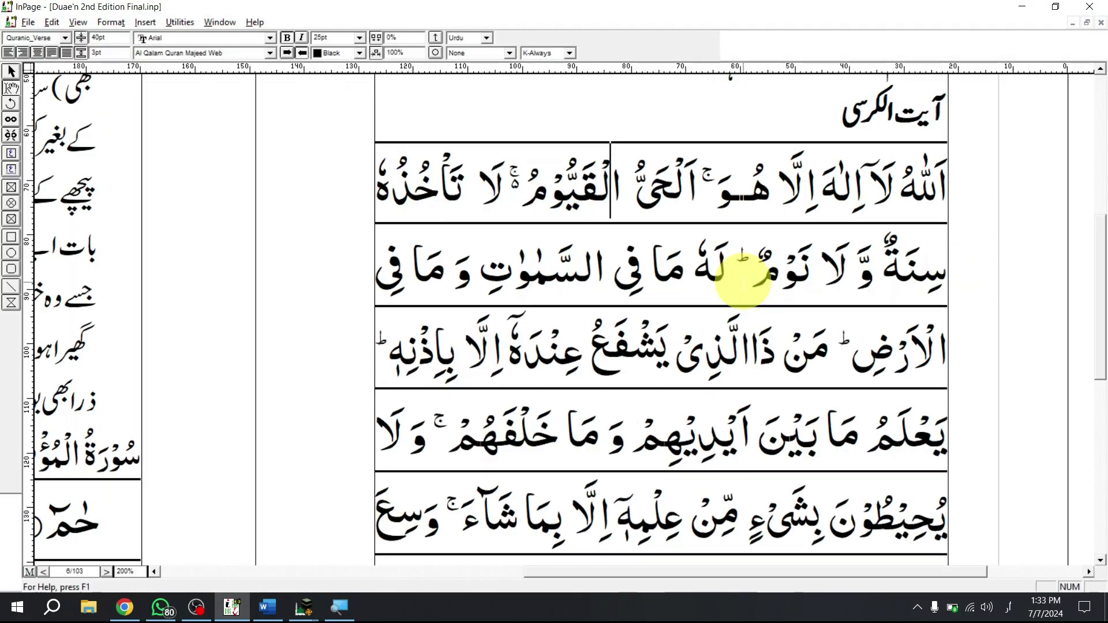
{"action": "key", "text": "ctrl+n"}
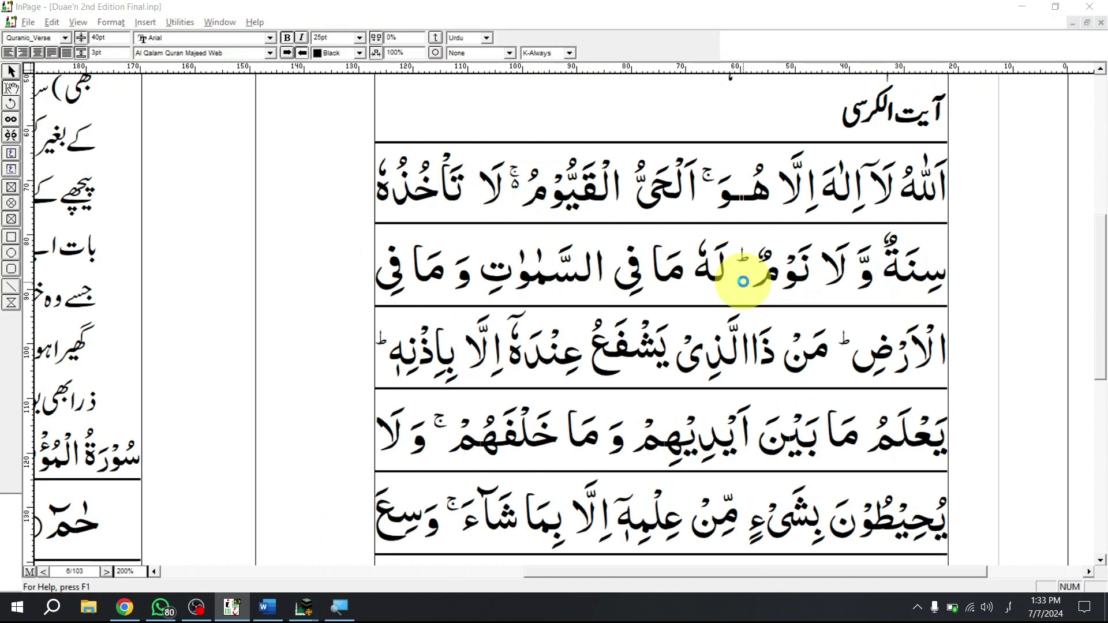
{"action": "key", "text": "Return"}
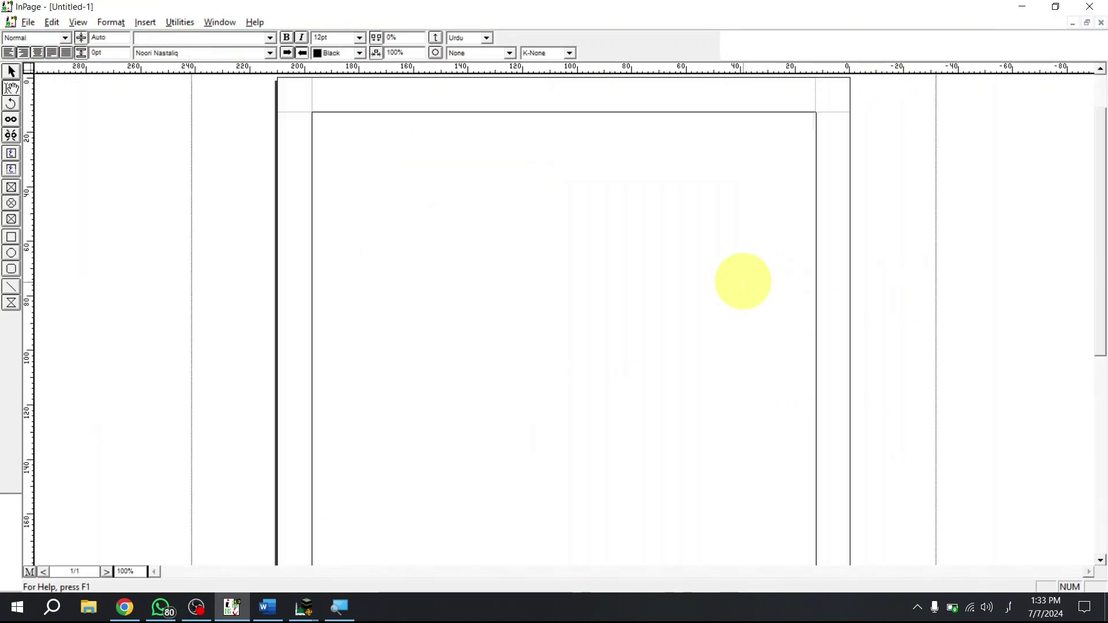
{"action": "key", "text": "ctrl+v"}
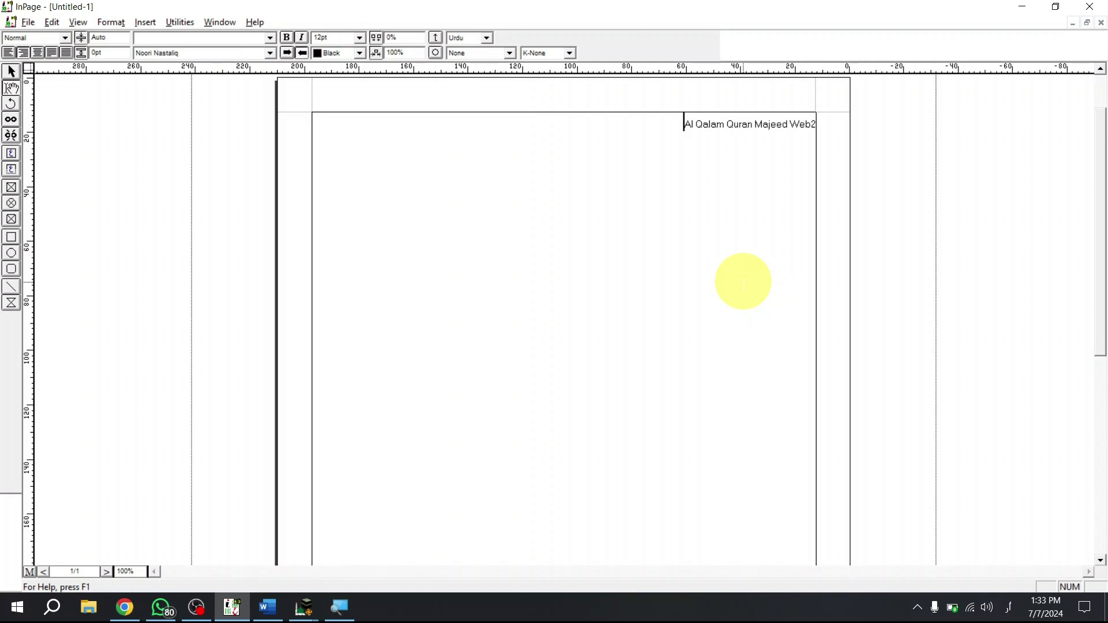
{"action": "key", "text": "ctrl+2"}
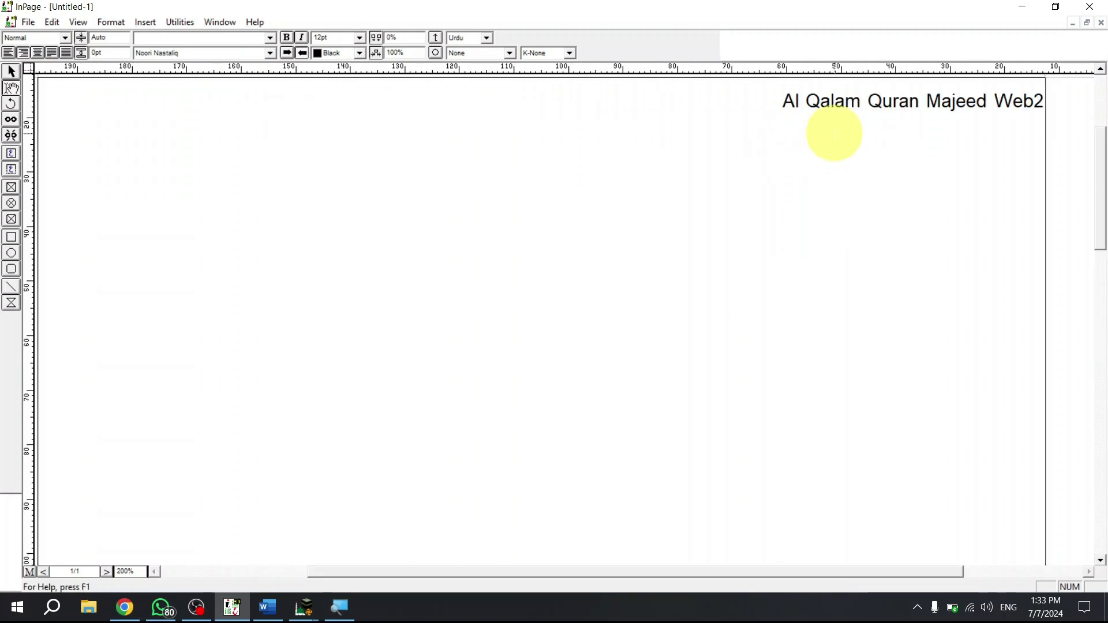
{"action": "type", "text": "a"}
{"action": "key", "text": "ctrl+a"}
{"action": "key", "text": "Delete"}
Copy the whole Arabic verse from the Word document and paste it into the blank InPage document.
{"action": "key", "text": "alt+Tab"}
{"action": "key", "text": "alt+Tab"}
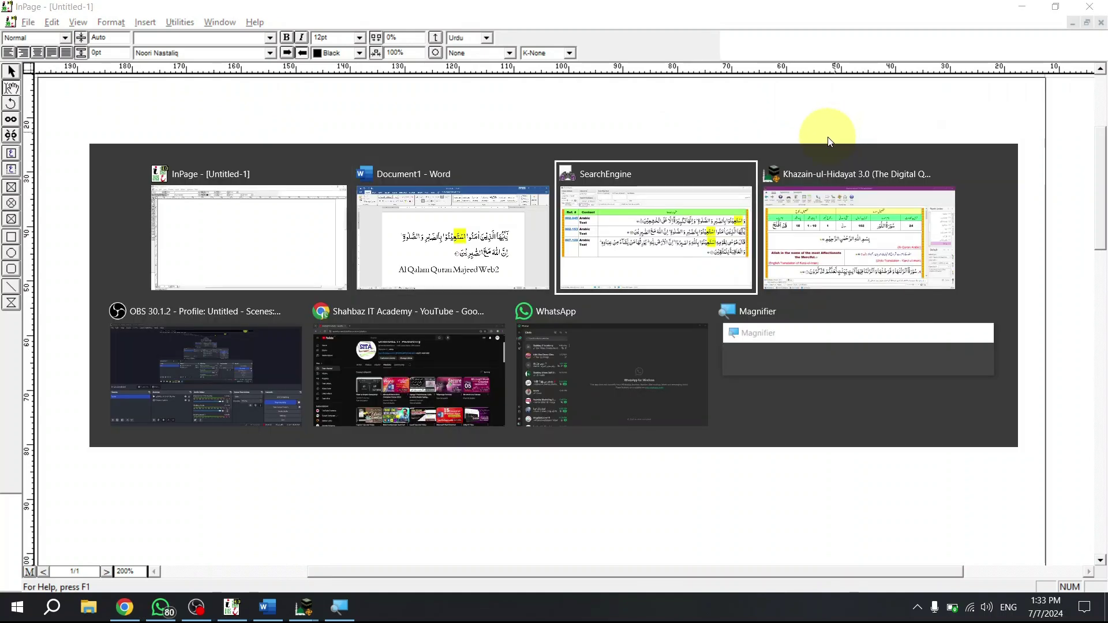
{"action": "left_click", "coordinate": [506, 241]}
{"action": "triple_click", "coordinate": [639, 276]}
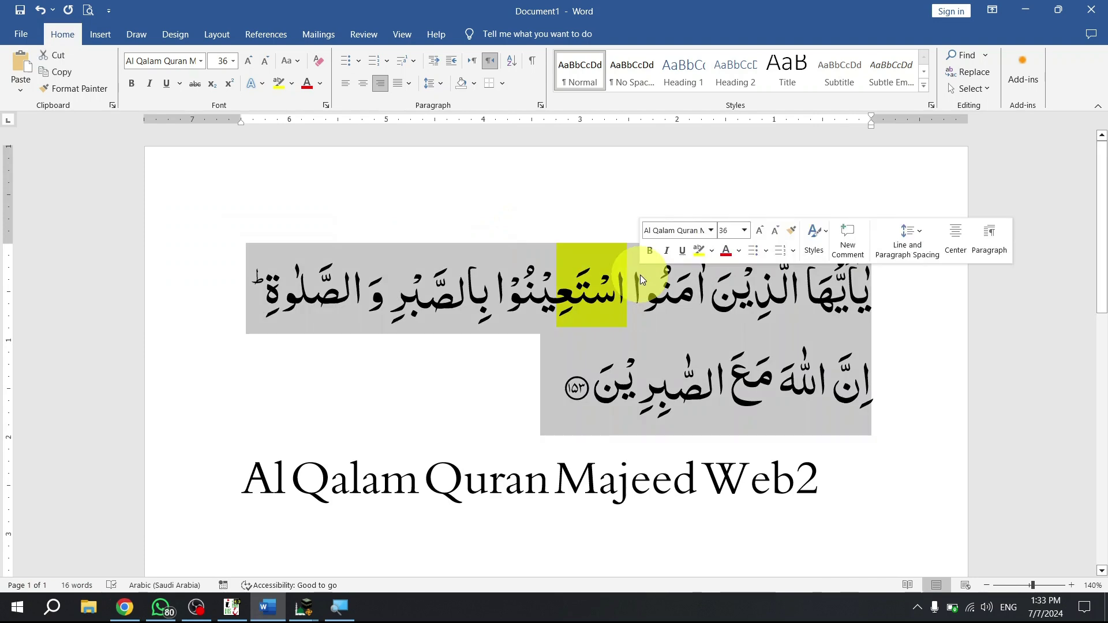
{"action": "right_click", "coordinate": [640, 275]}
{"action": "left_click", "coordinate": [679, 321]}
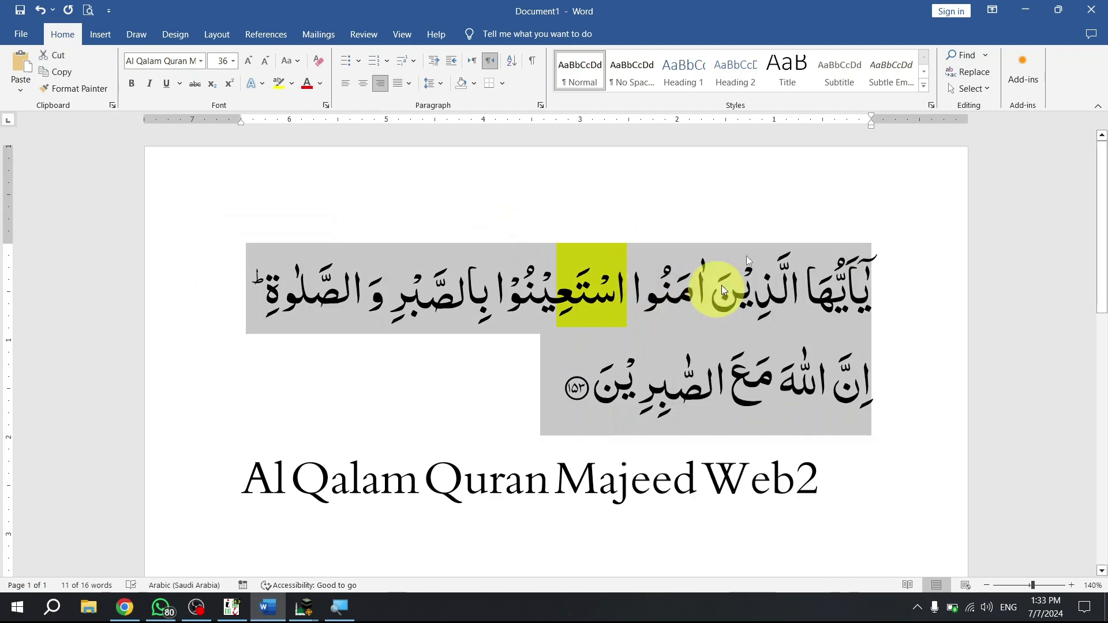
{"action": "key", "text": "alt+Tab"}
{"action": "key", "text": "ctrl+v"}
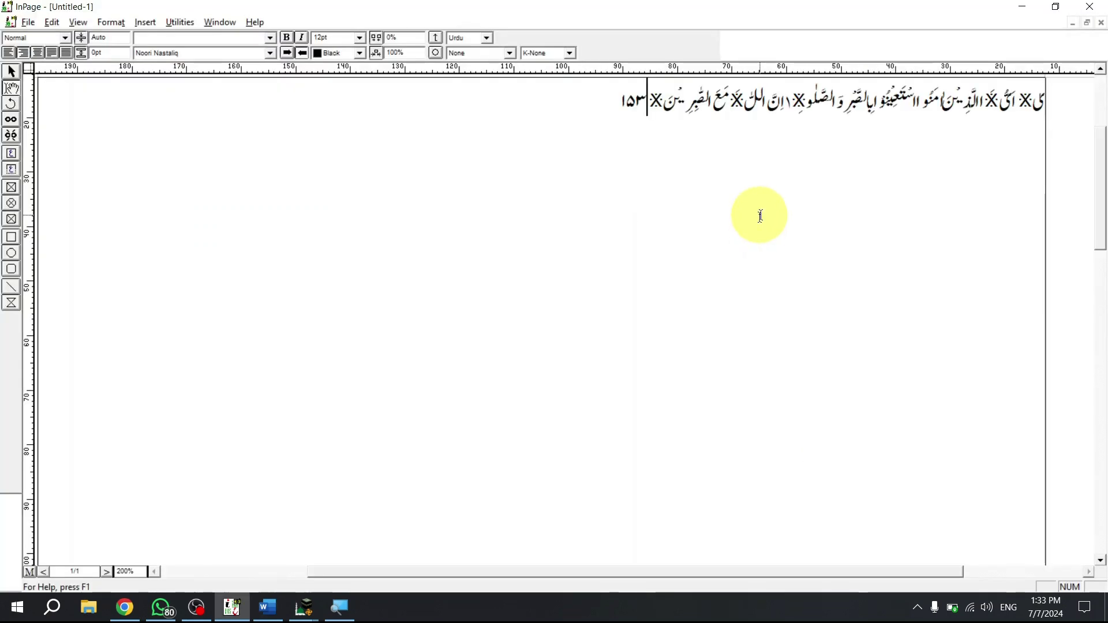
Set the font size of the whole pasted verse to 48pt and clear the selection.
{"action": "key", "text": "ctrl+a"}
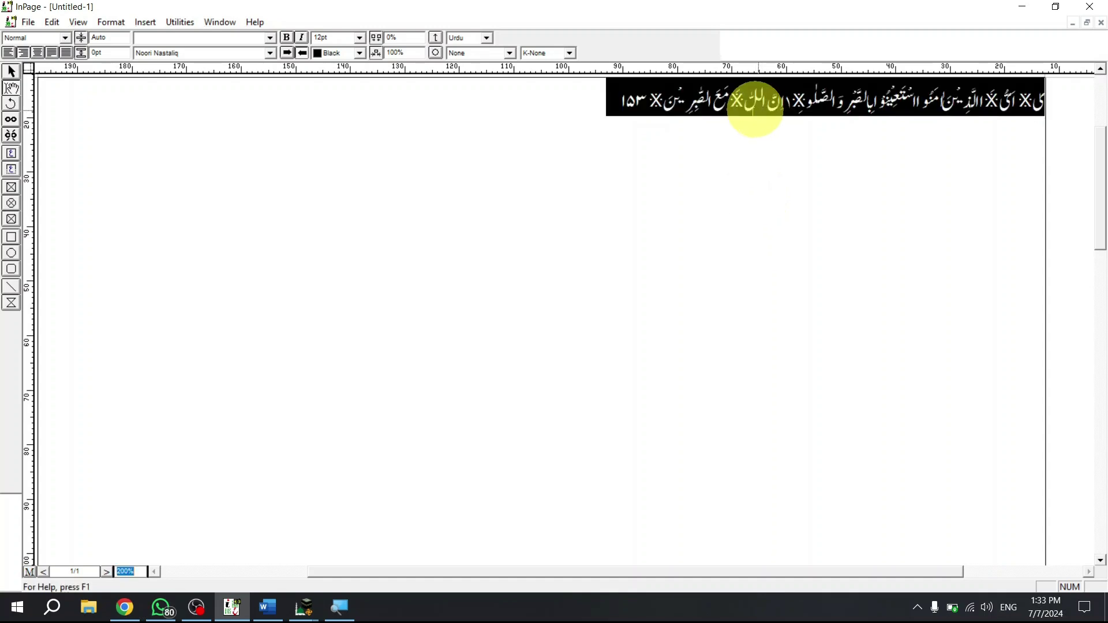
{"action": "left_click", "coordinate": [362, 37]}
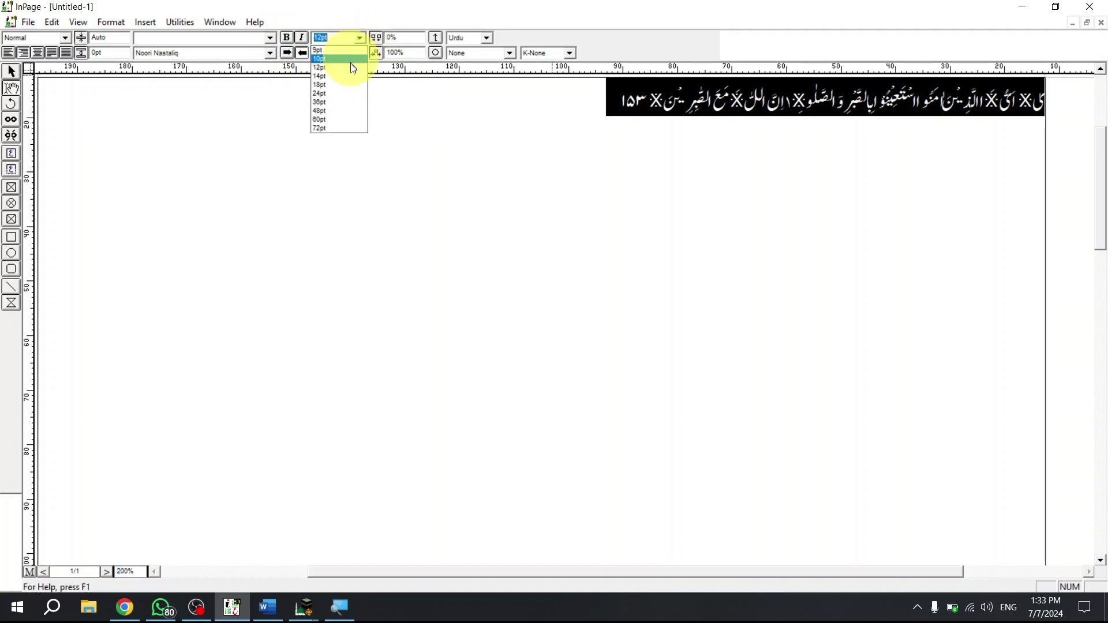
{"action": "left_click", "coordinate": [343, 112]}
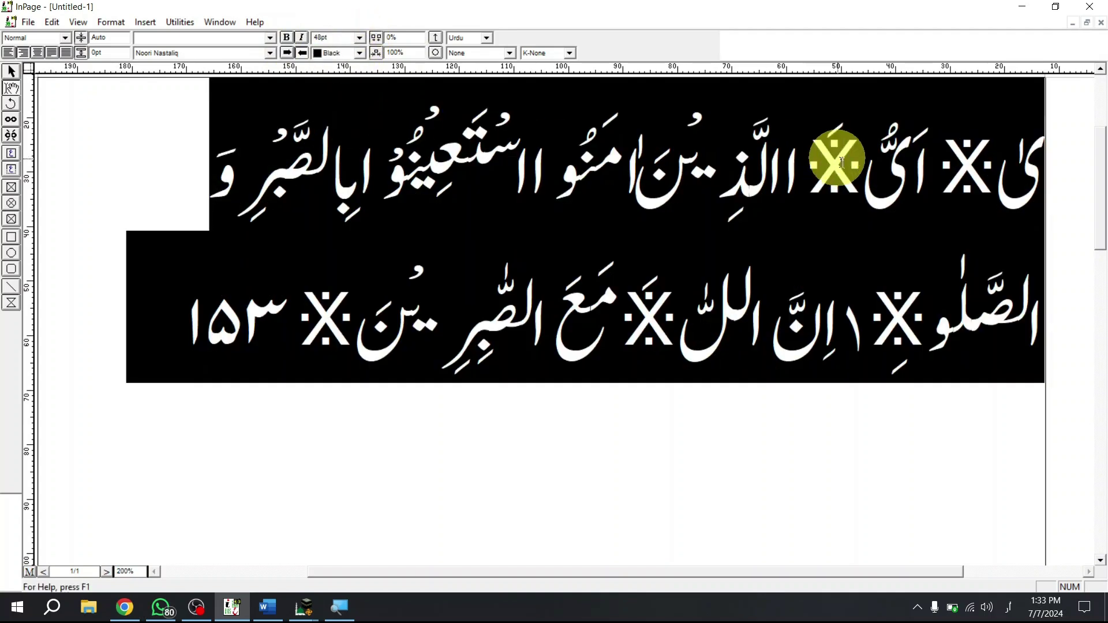
{"action": "left_click", "coordinate": [825, 168]}
{"action": "key", "text": "ctrl+a"}
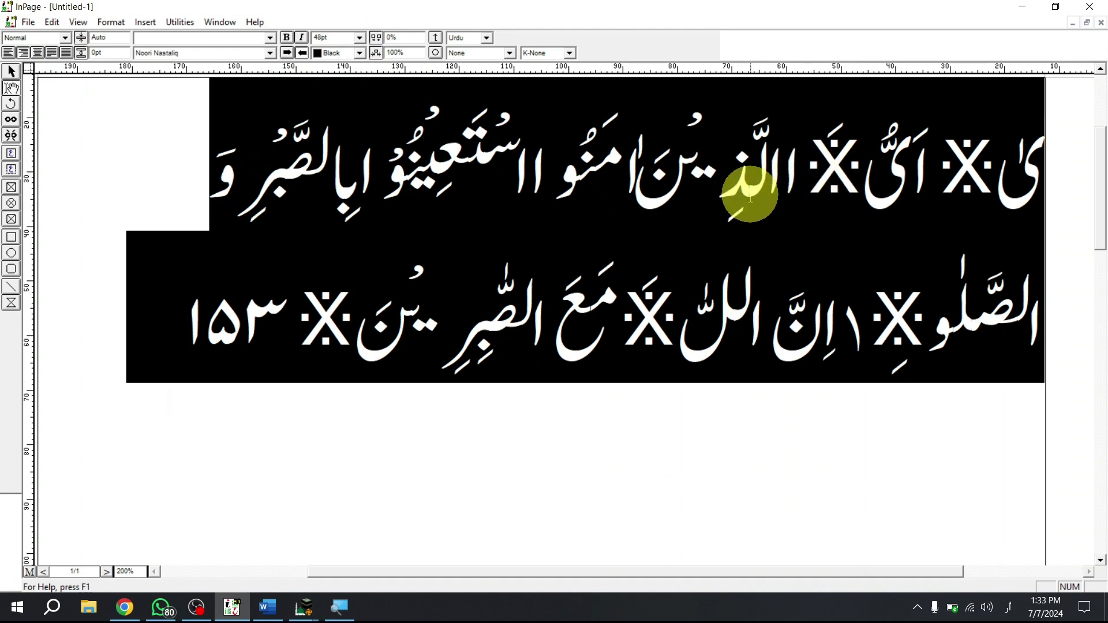
{"action": "left_click", "coordinate": [749, 196]}
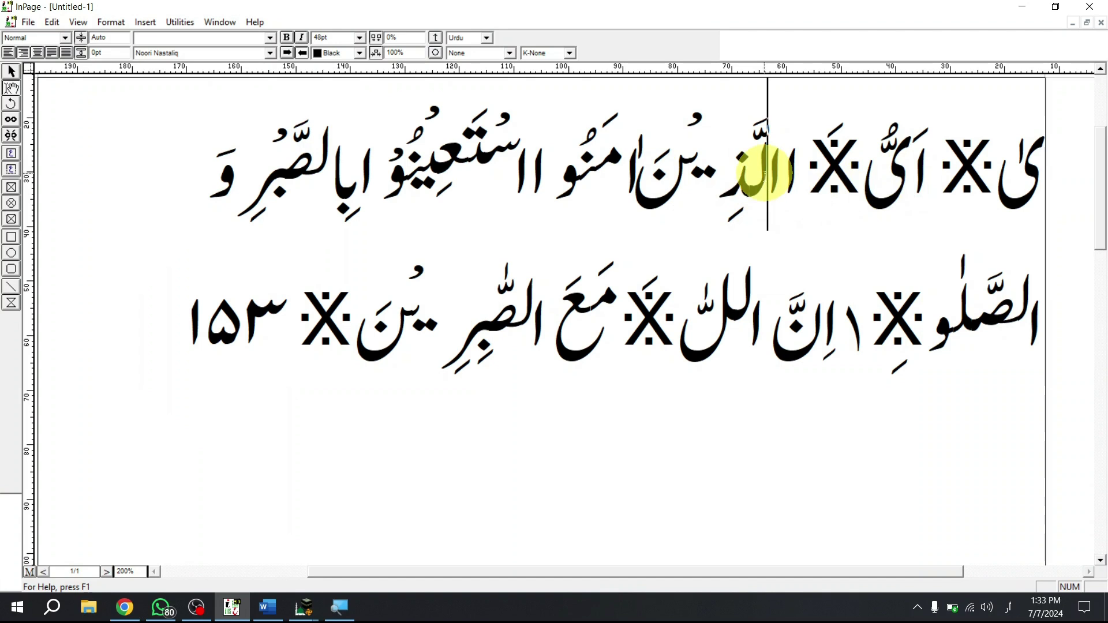
{"action": "key", "text": "ctrl+a"}
{"action": "left_click", "coordinate": [515, 168]}
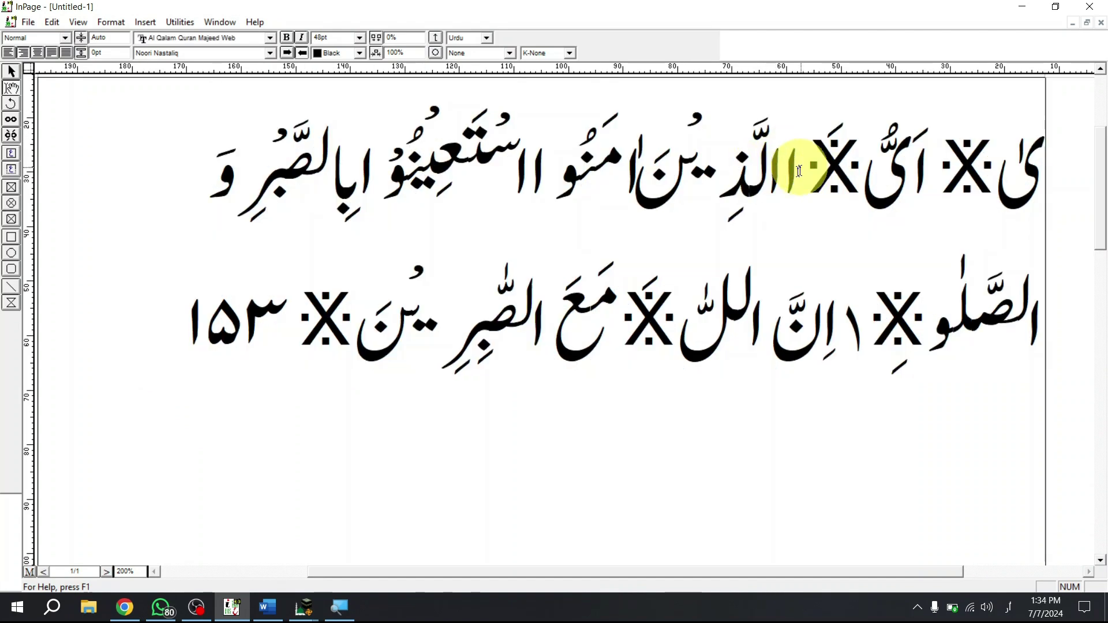
Set the Urdu font of the whole verse to Al Qalam Quran Majeed Web2 and clear the selection.
{"action": "triple_click", "coordinate": [782, 172]}
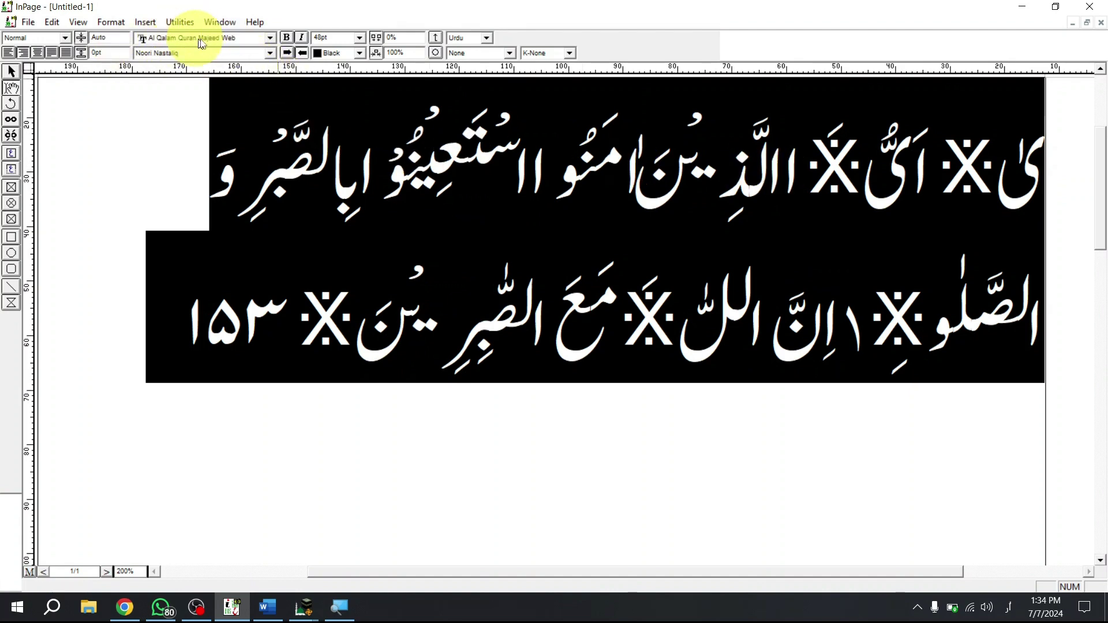
{"action": "left_click", "coordinate": [170, 53]}
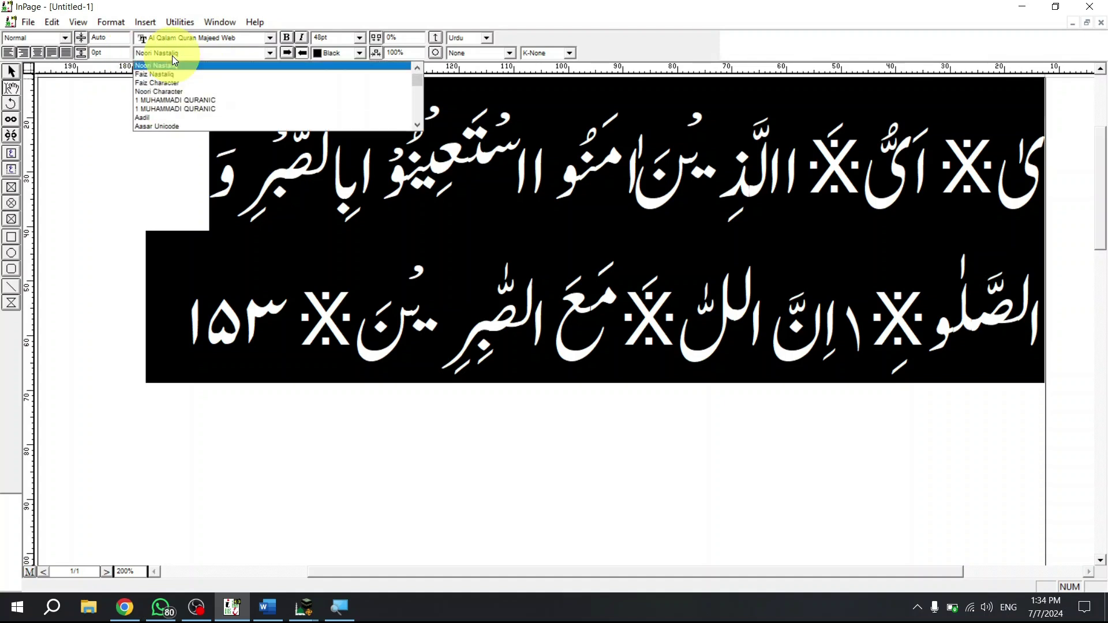
{"action": "type", "text": "Al Qalam Quran 2"}
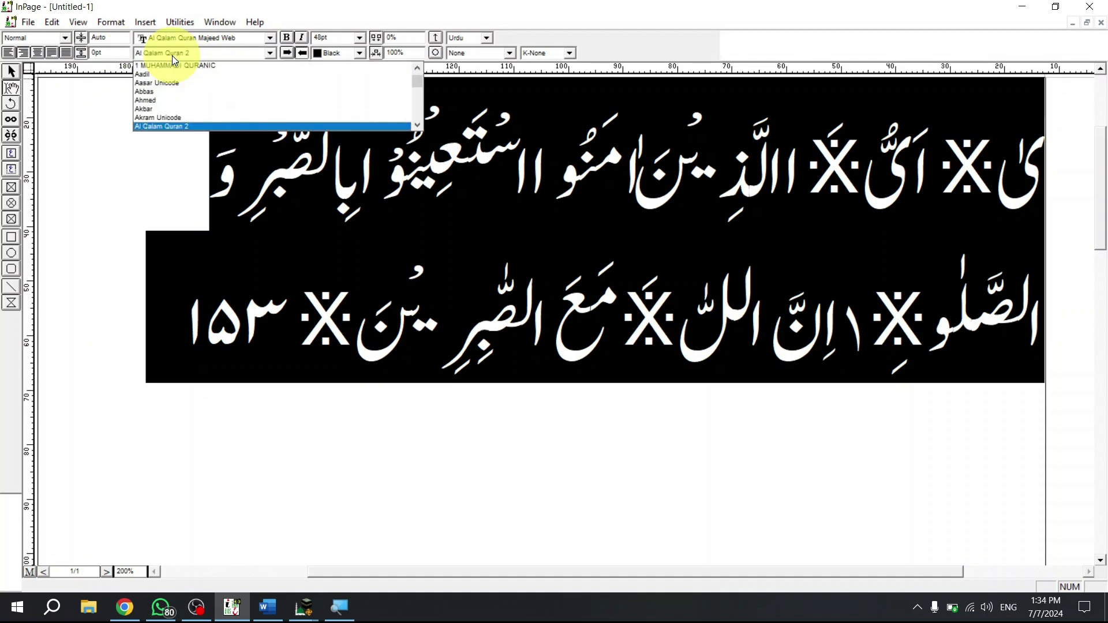
{"action": "scroll", "coordinate": [309, 110], "scroll_direction": "down", "scroll_amount": 12}
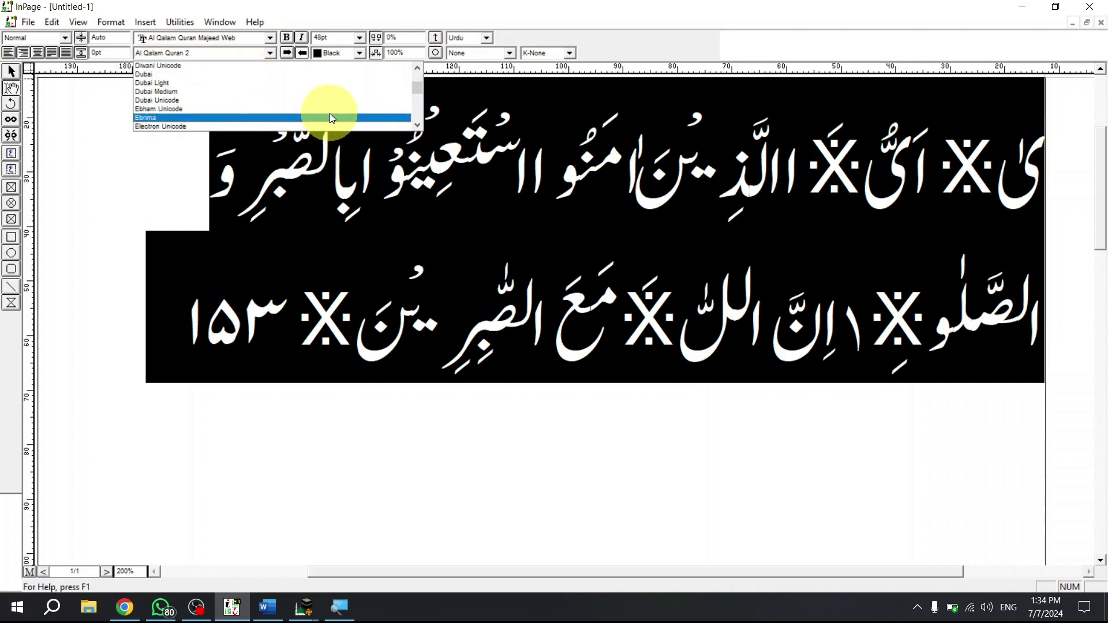
{"action": "scroll", "coordinate": [333, 119], "scroll_direction": "down", "scroll_amount": 5}
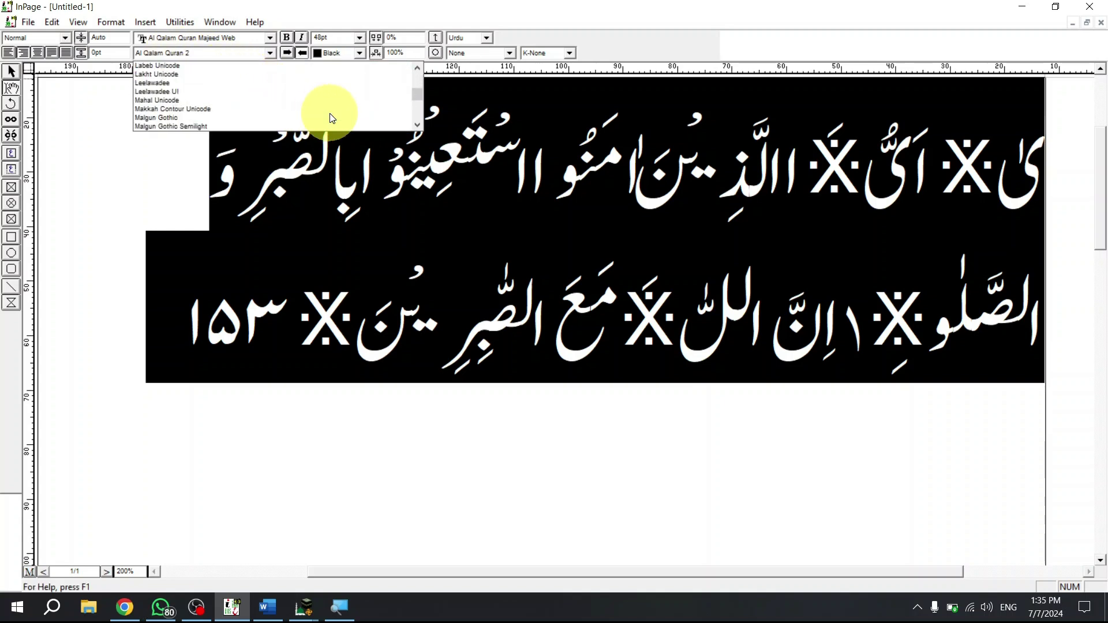
{"action": "scroll", "coordinate": [333, 118], "scroll_direction": "up", "scroll_amount": 17}
{"action": "key", "text": "Down"}
{"action": "key", "text": "Down"}
{"action": "key", "text": "Down"}
{"action": "key", "text": "Down"}
{"action": "key", "text": "Down"}
{"action": "key", "text": "Down"}
{"action": "key", "text": "Down"}
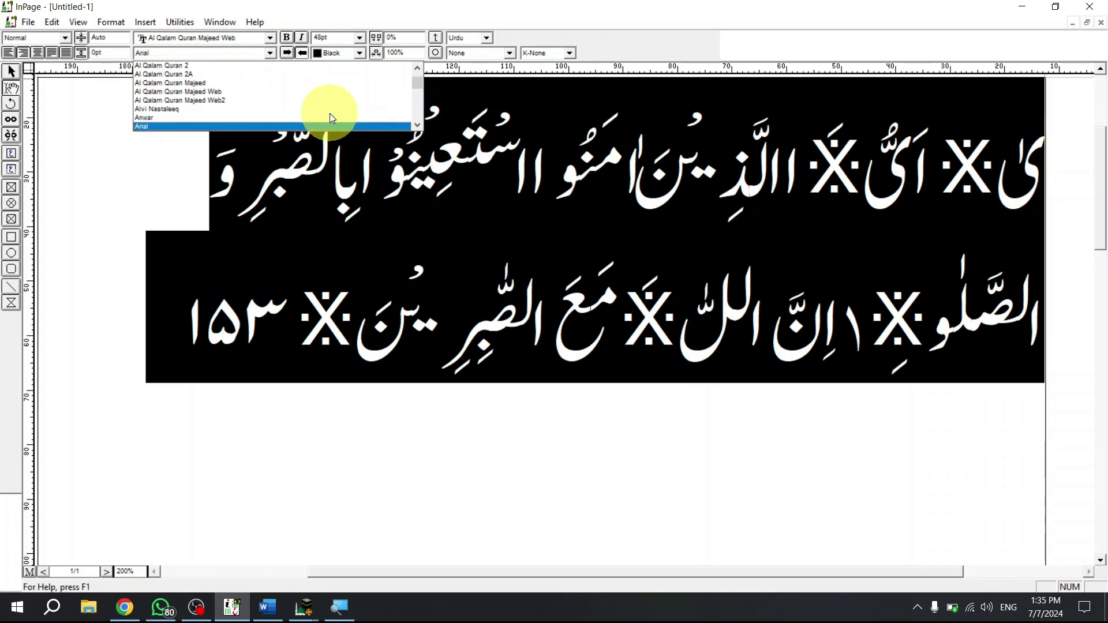
{"action": "left_click", "coordinate": [258, 99]}
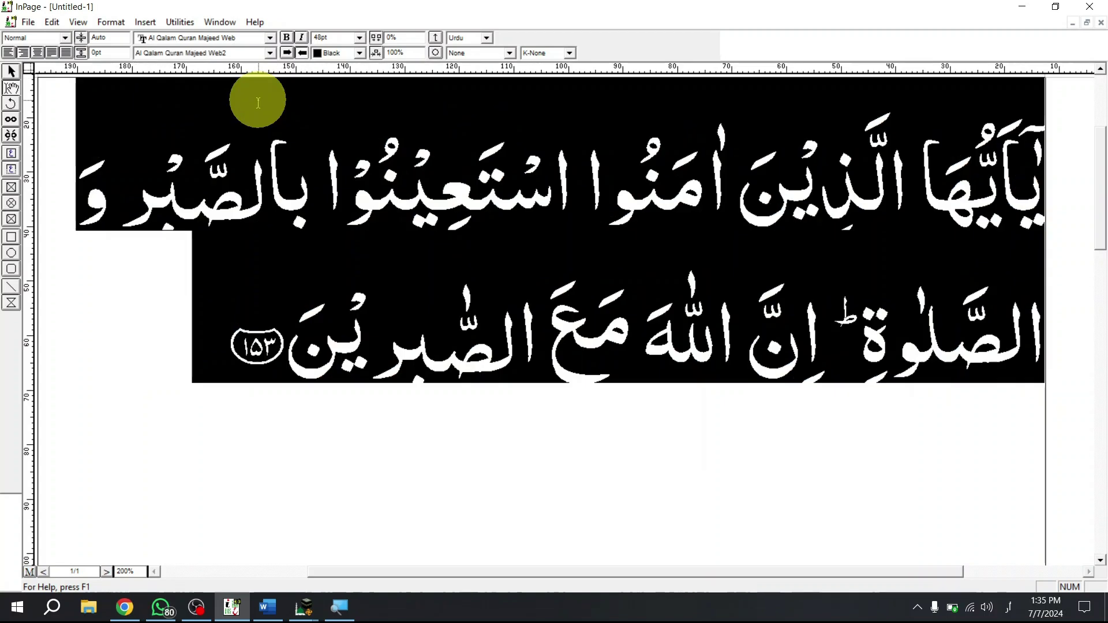
{"action": "left_click", "coordinate": [625, 177]}
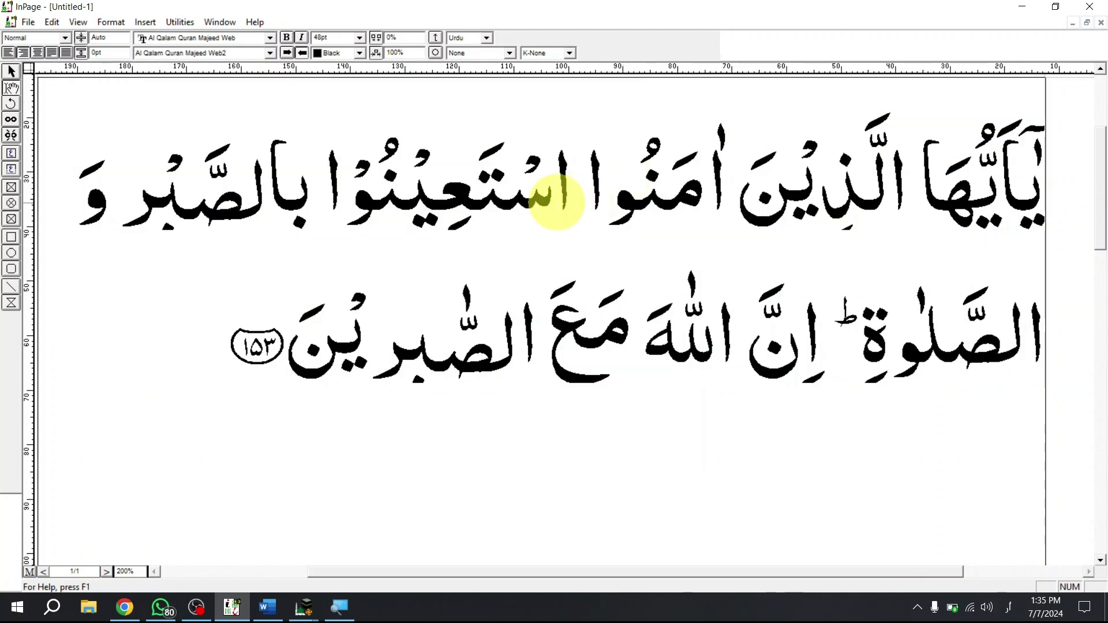
Change the Urdu font of the whole verse to Al Qalam Quran Majeed Web and clear the selection.
{"action": "key", "text": "ctrl+a"}
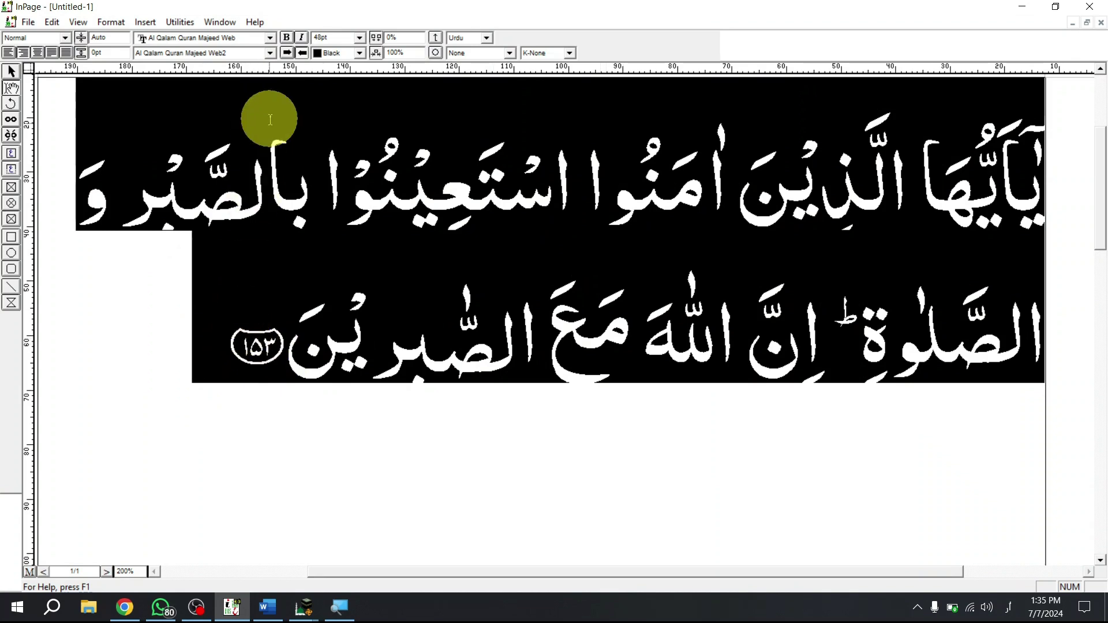
{"action": "left_click", "coordinate": [271, 56]}
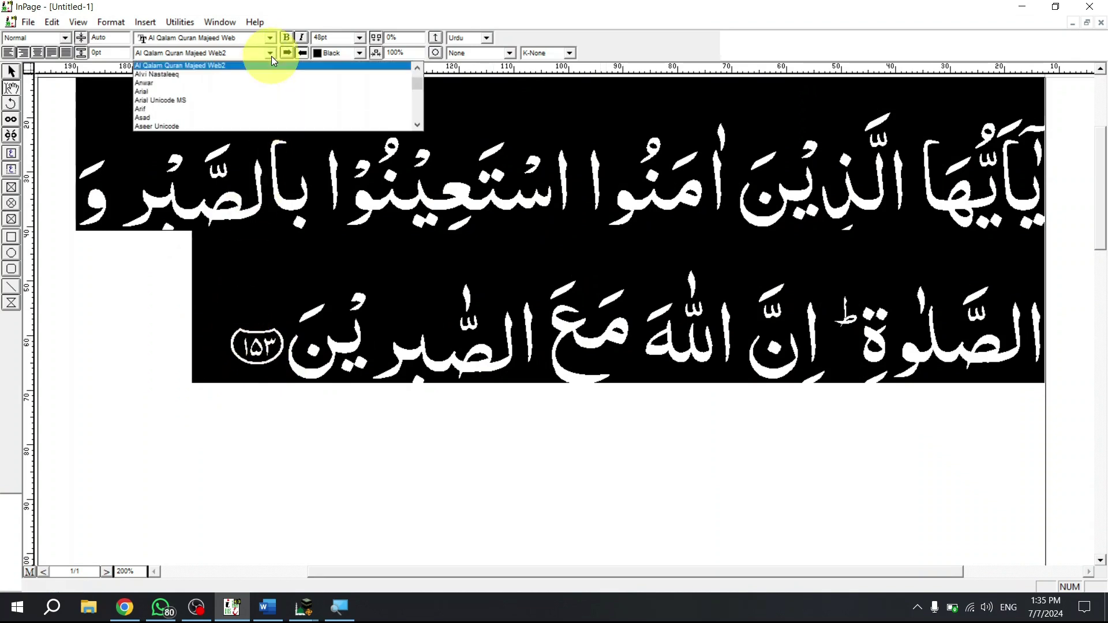
{"action": "key", "text": "Up"}
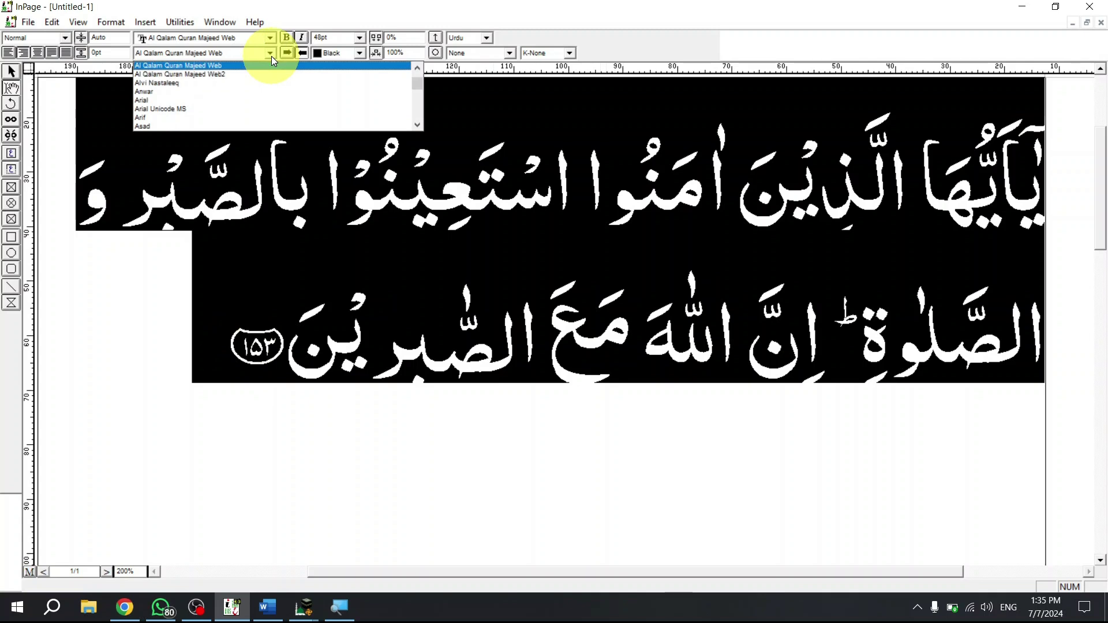
{"action": "key", "text": "Return"}
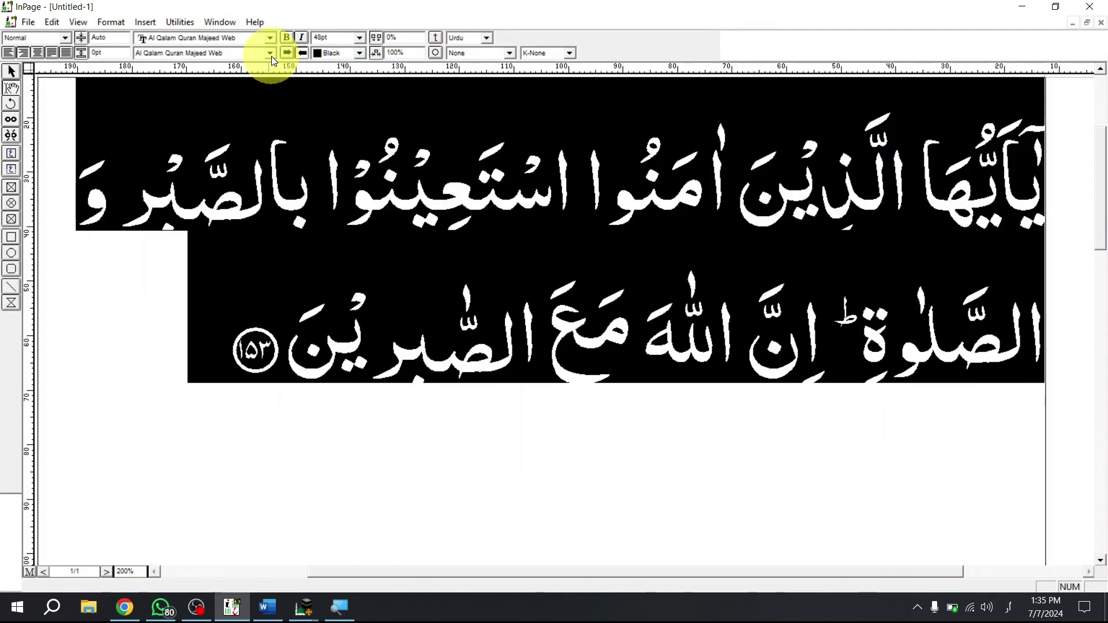
{"action": "left_click", "coordinate": [514, 280]}
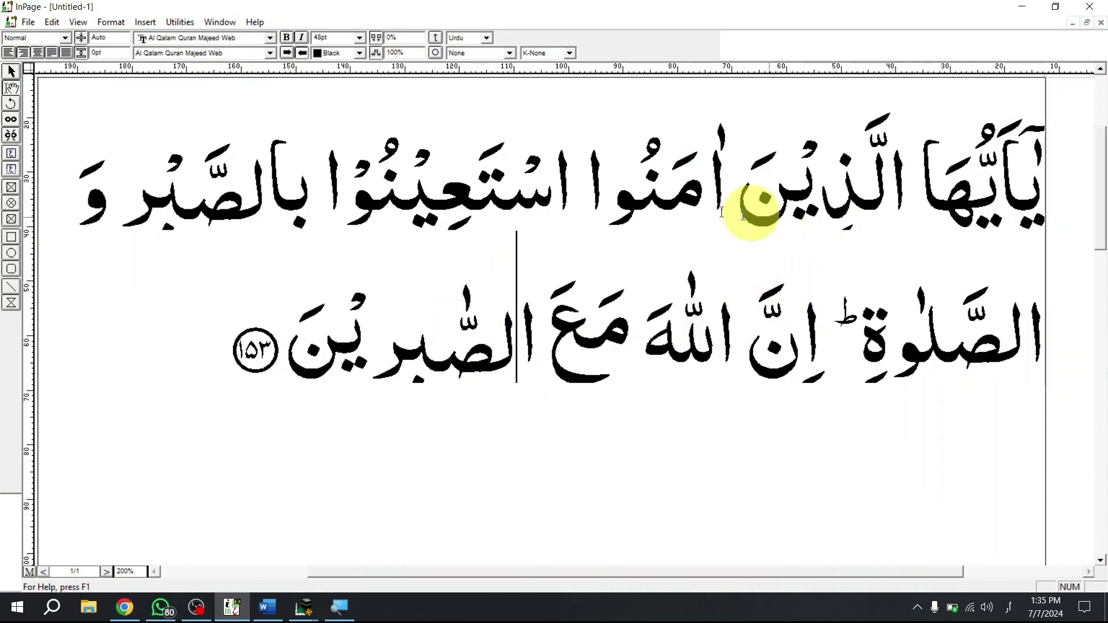
Replace the letters before the final alif of the verse's third word with نُوۡ, adding the sukoon mark over the waw.
{"action": "left_click_drag", "start_coordinate": [722, 193], "coordinate": [619, 190]}
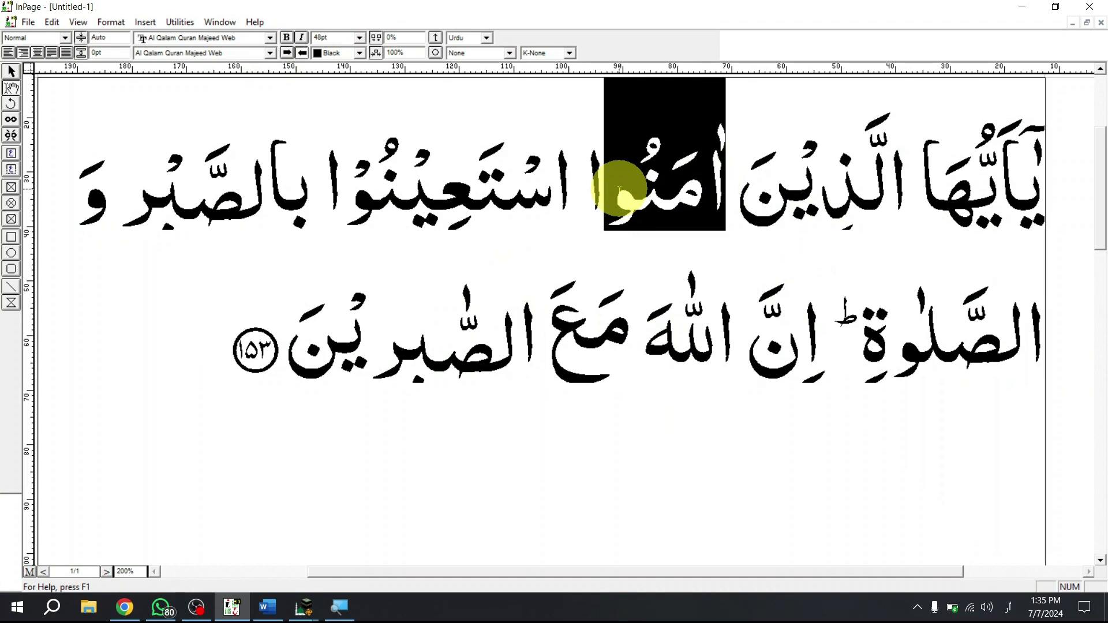
{"action": "left_click", "coordinate": [618, 190]}
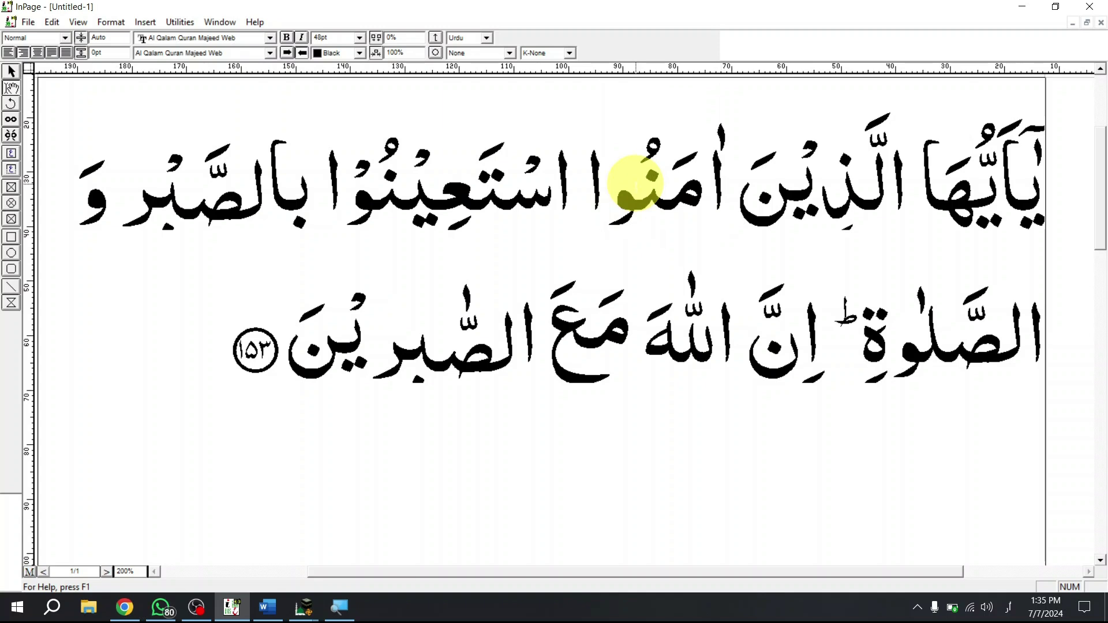
{"action": "key", "text": "BackSpace"}
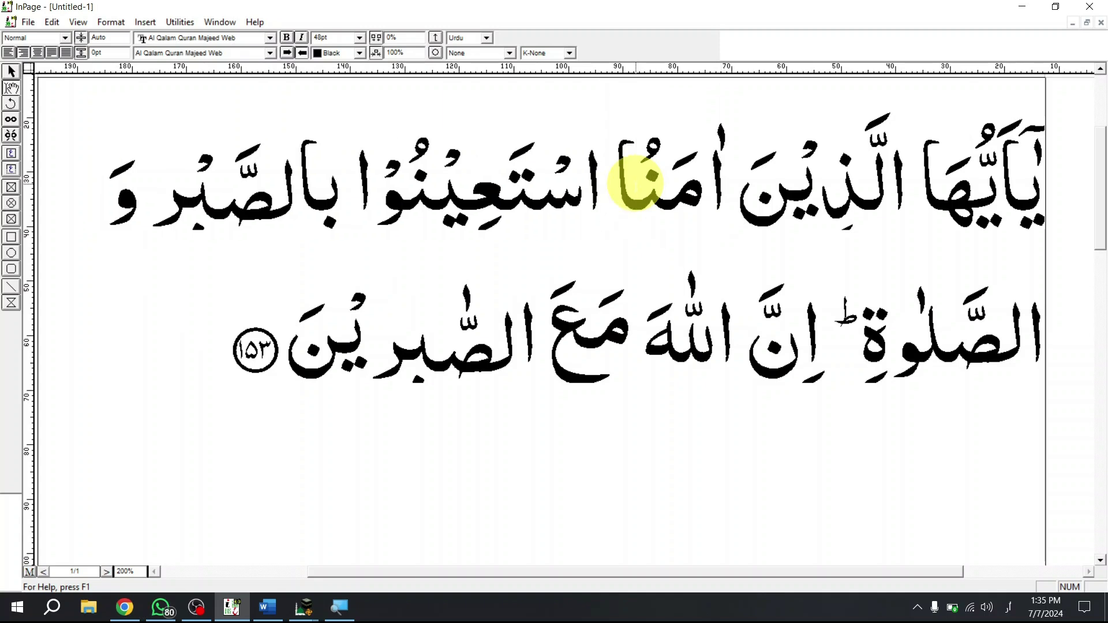
{"action": "key", "text": "BackSpace"}
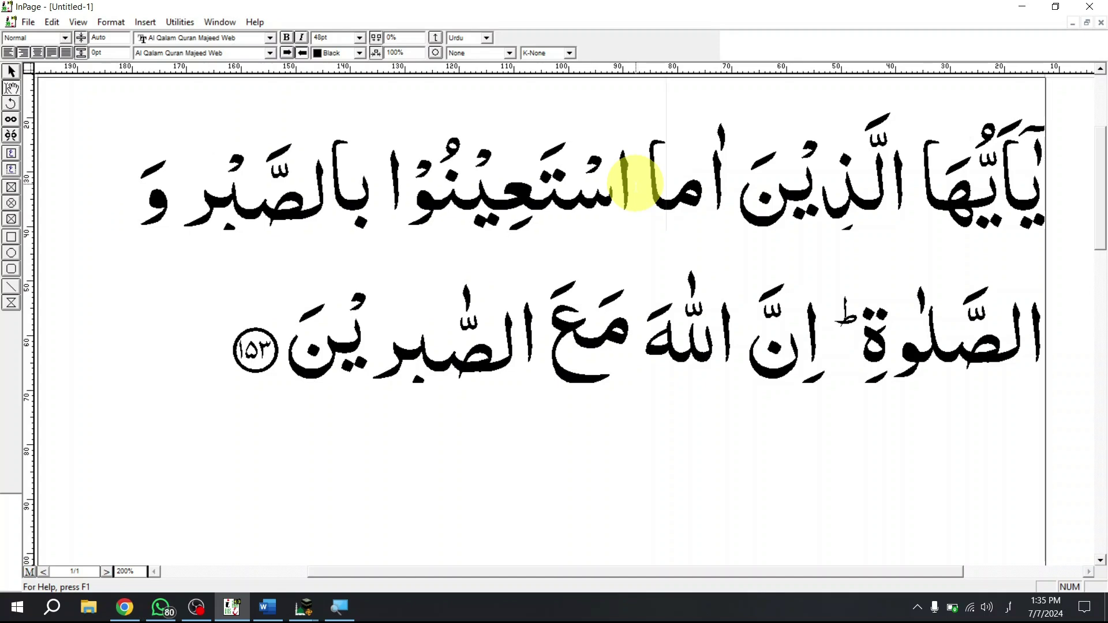
{"action": "type", "text": "نُوۡ"}
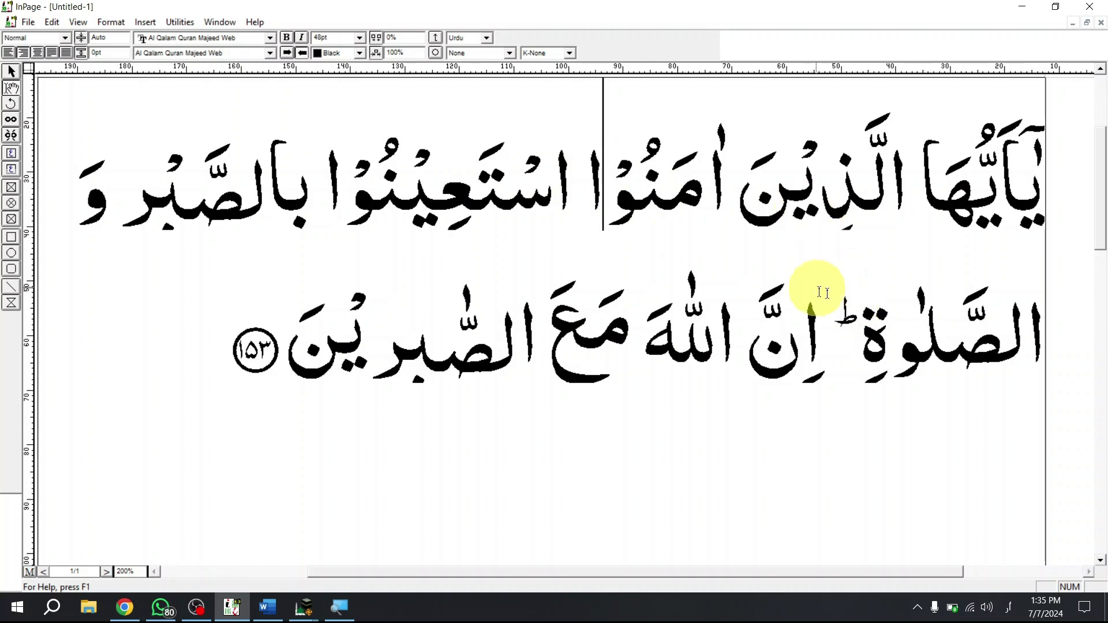
{"action": "left_click_drag", "start_coordinate": [819, 293], "coordinate": [791, 349]}
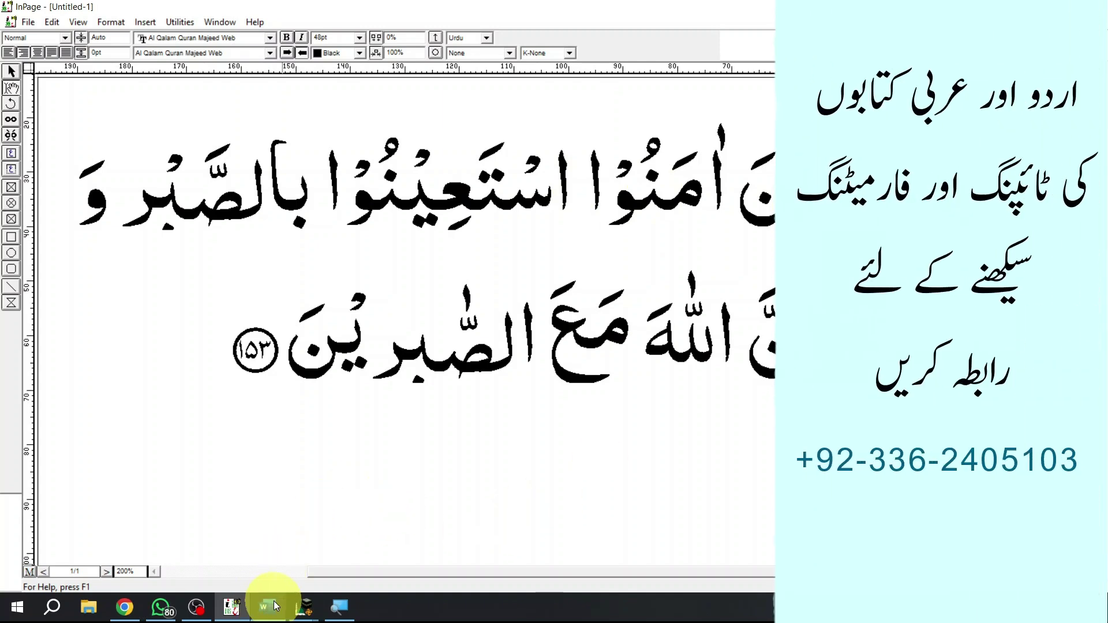
Switch to the Khazain-ul-Hidayat search results and examine the Arabic text of verse 2.153 and its verse-number mark.
{"action": "left_click", "coordinate": [305, 609]}
{"action": "left_click", "coordinate": [359, 522]}
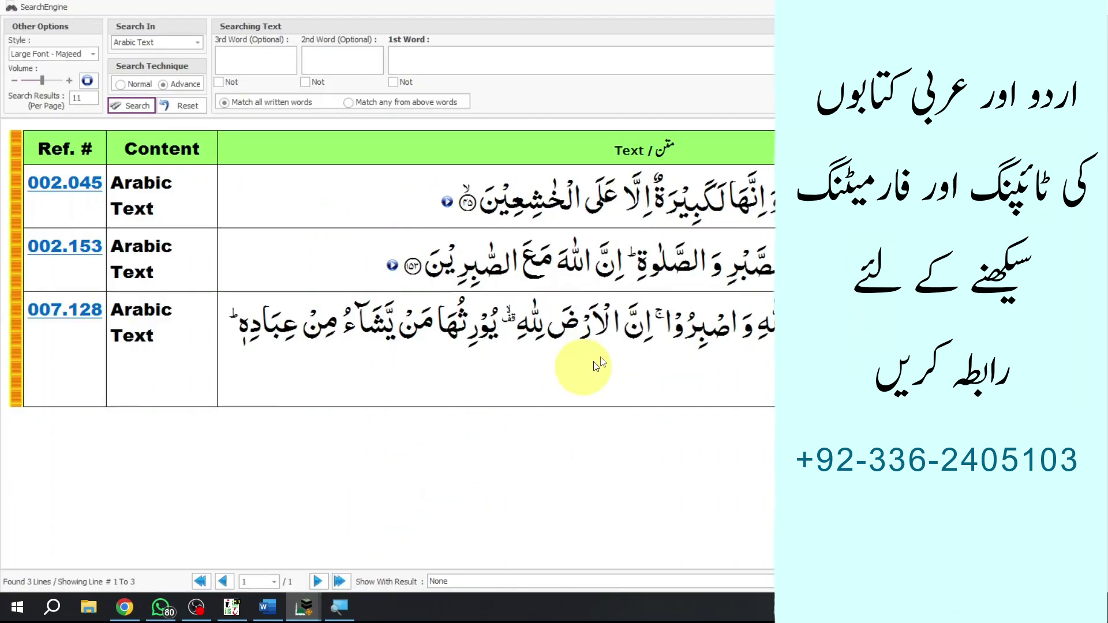
{"action": "left_click_drag", "start_coordinate": [951, 263], "coordinate": [566, 282]}
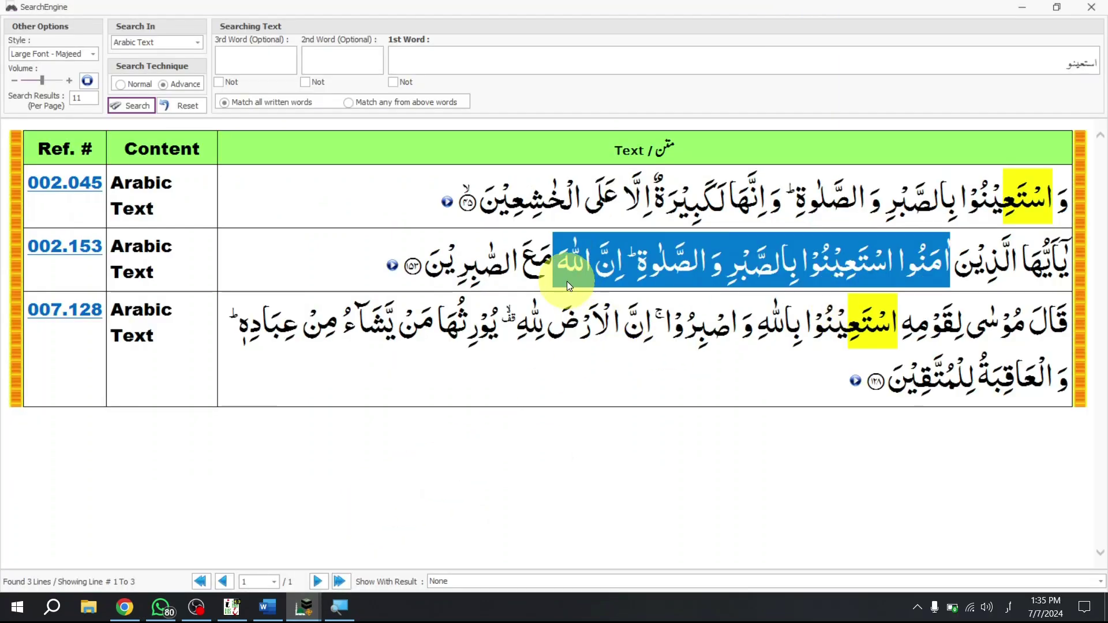
{"action": "left_click", "coordinate": [567, 282]}
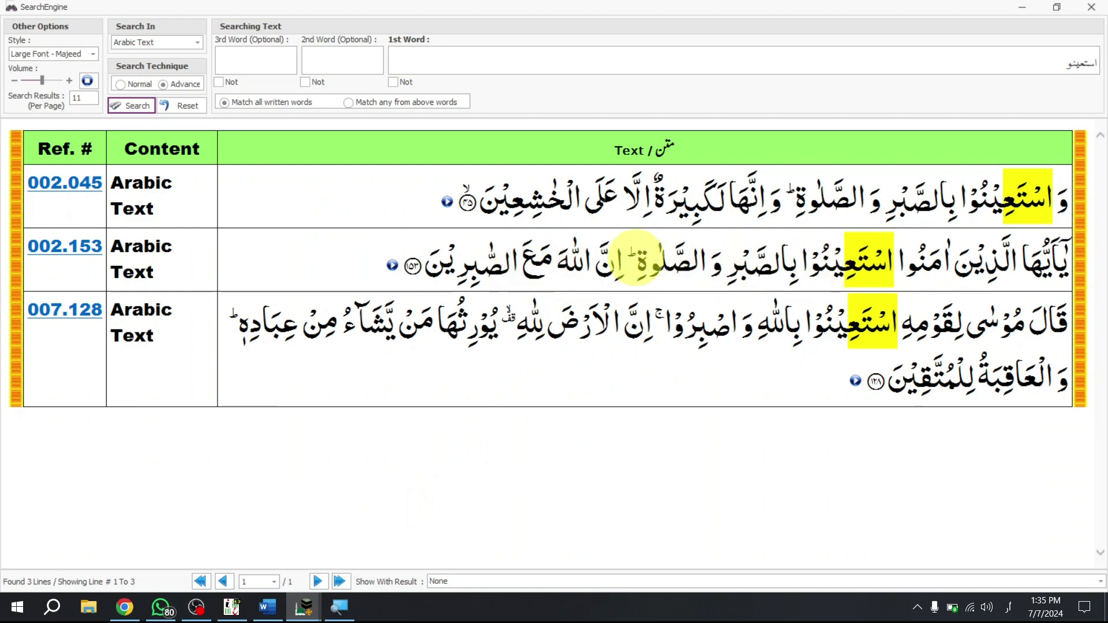
{"action": "double_click", "coordinate": [423, 264]}
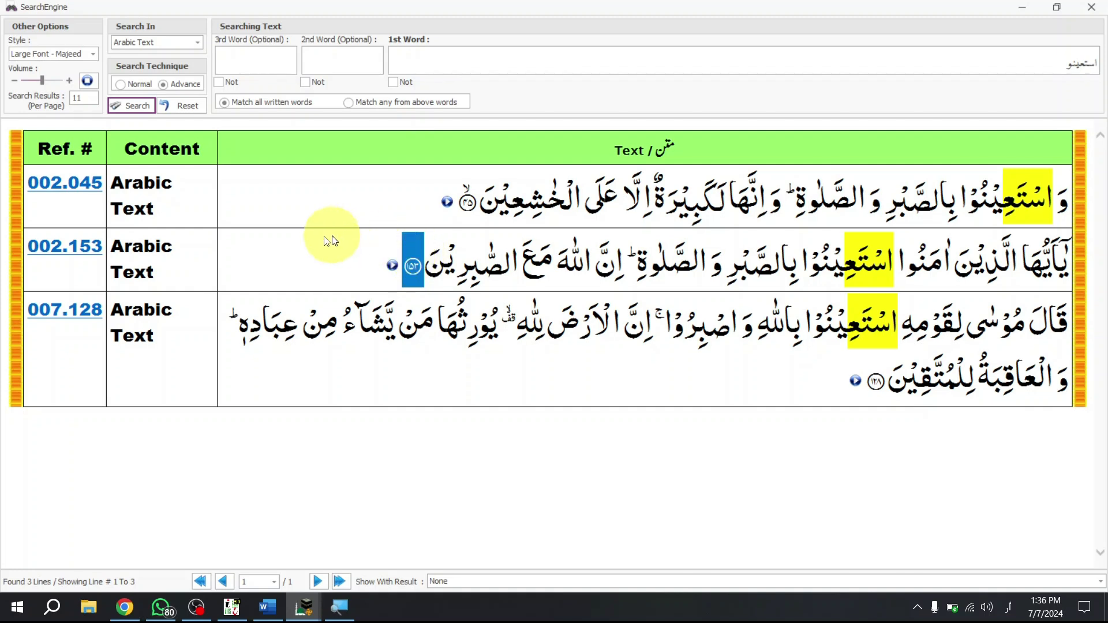
Open verse 2.153 from the search results and review its surah index entry, Urdu translation and surah details.
{"action": "left_click", "coordinate": [66, 254]}
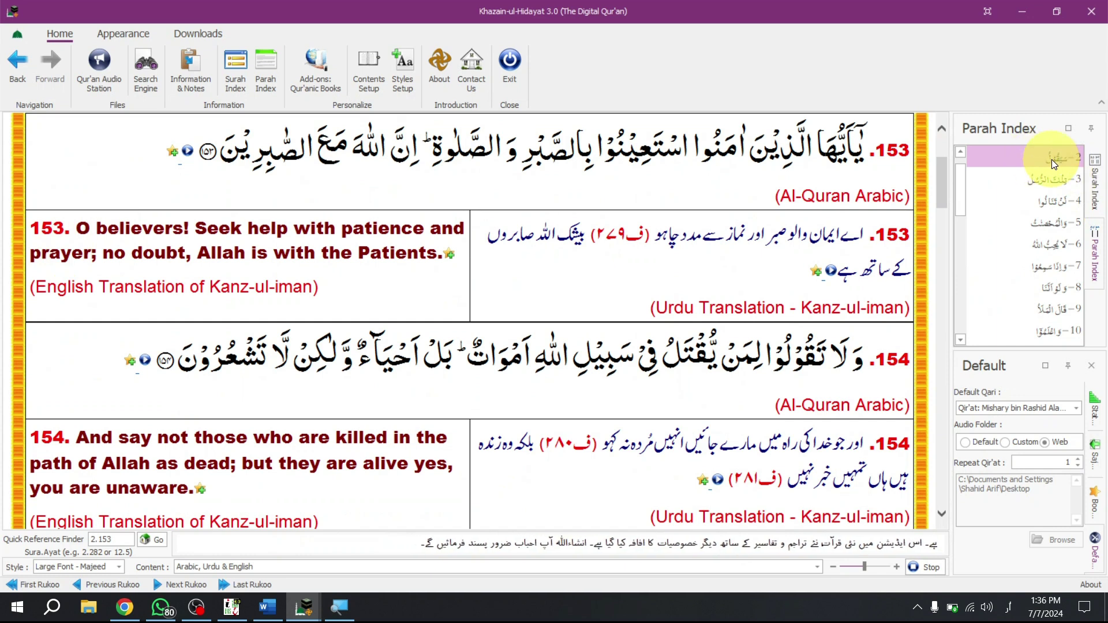
{"action": "left_click", "coordinate": [1095, 187]}
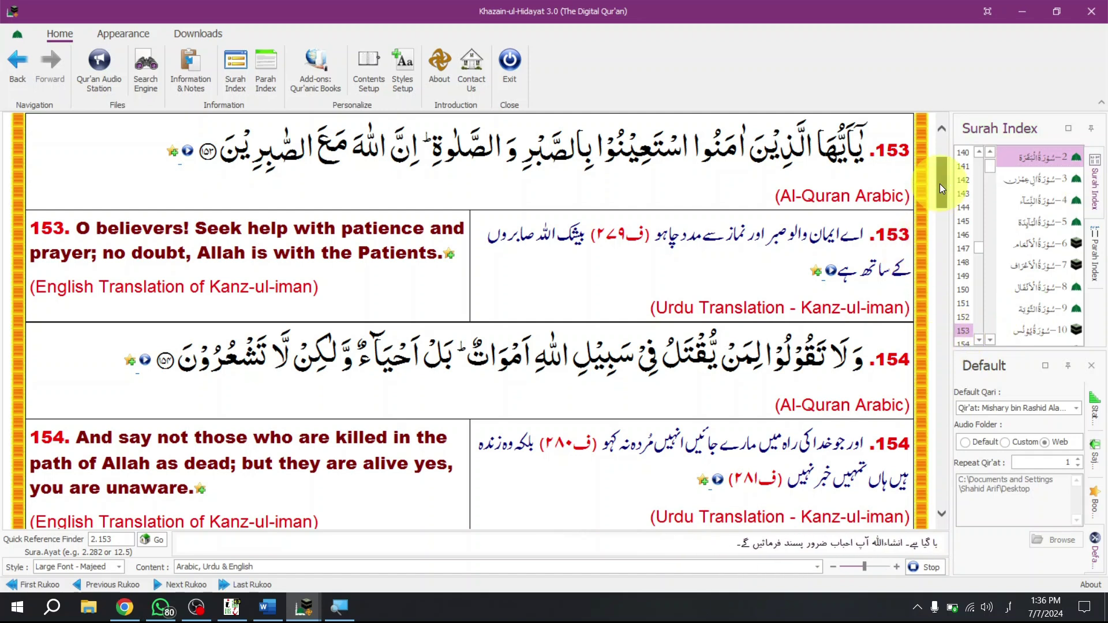
{"action": "scroll", "coordinate": [939, 184], "scroll_direction": "up", "scroll_amount": 1}
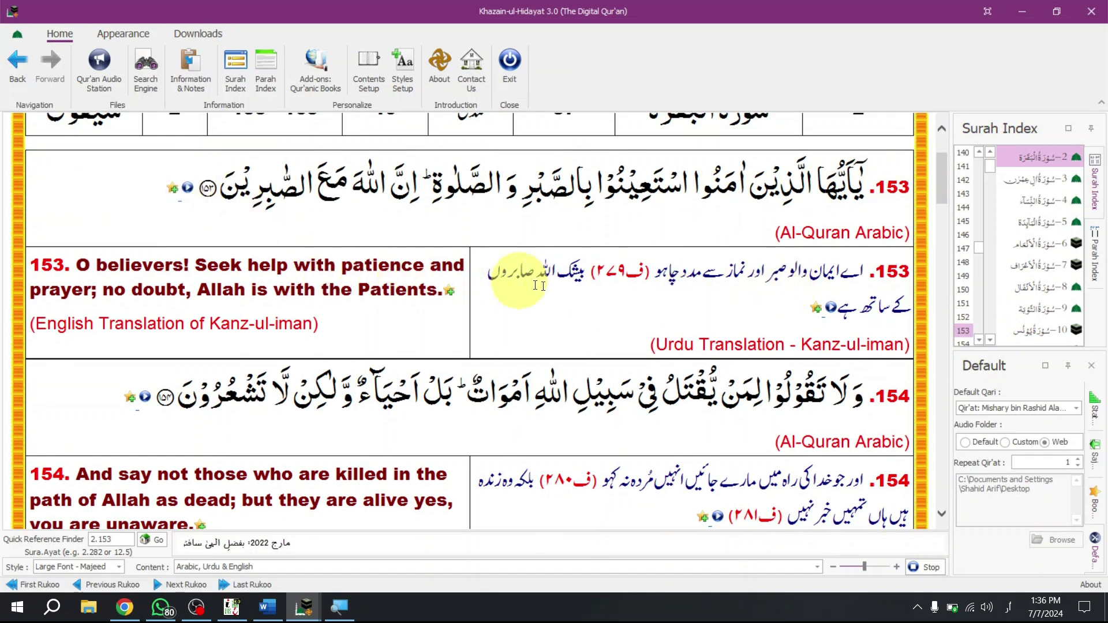
{"action": "triple_click", "coordinate": [849, 276]}
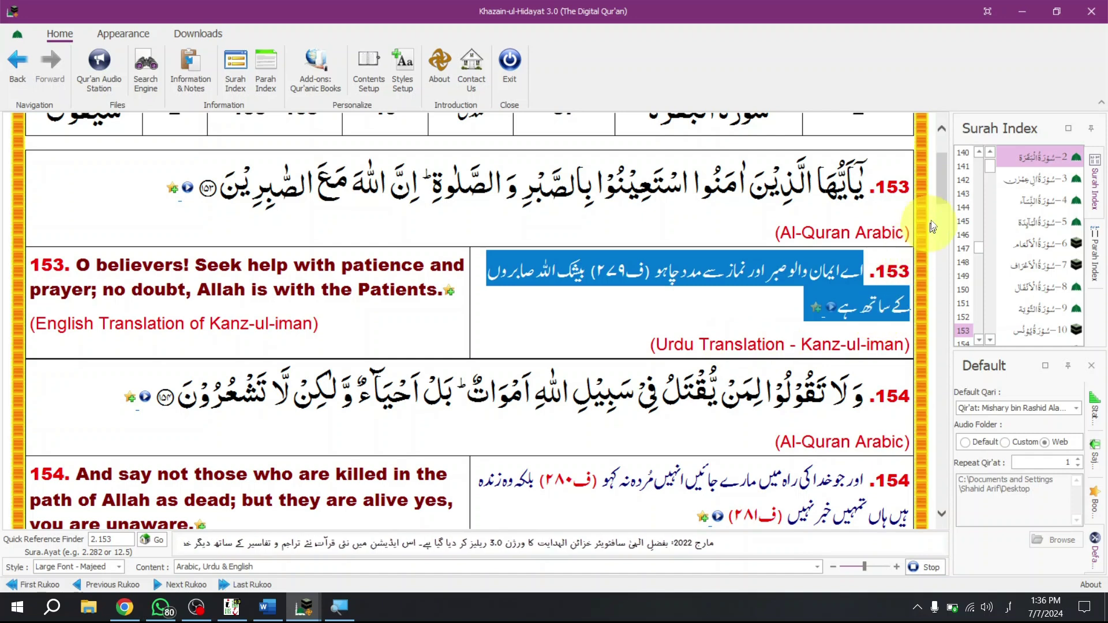
{"action": "scroll", "coordinate": [937, 197], "scroll_direction": "up", "scroll_amount": 1}
{"action": "scroll", "coordinate": [939, 179], "scroll_direction": "up", "scroll_amount": 3}
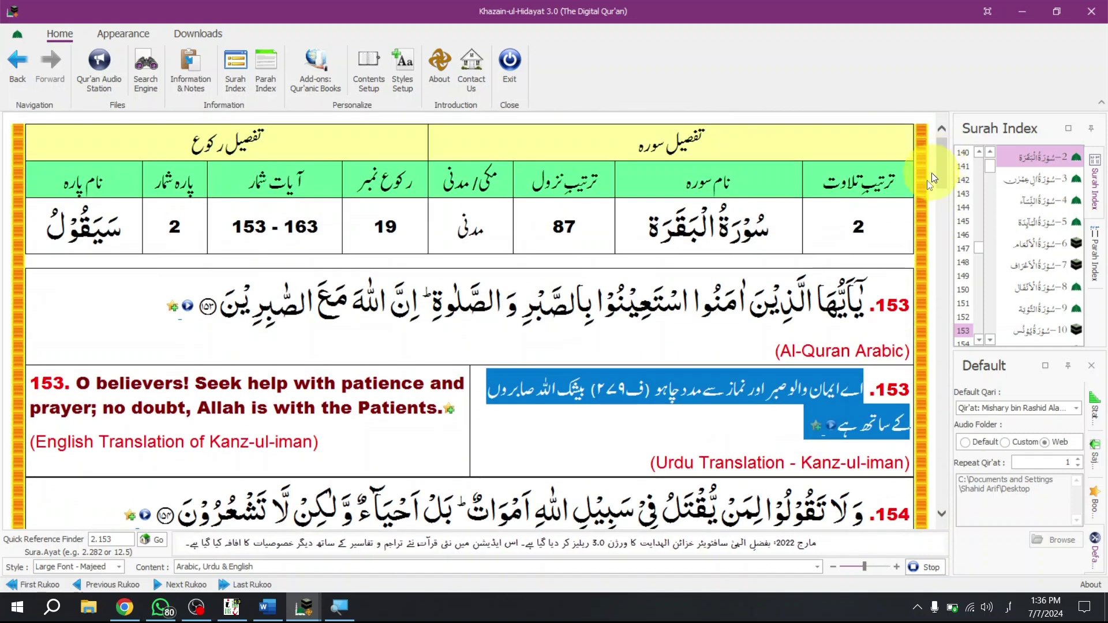
{"action": "double_click", "coordinate": [861, 227]}
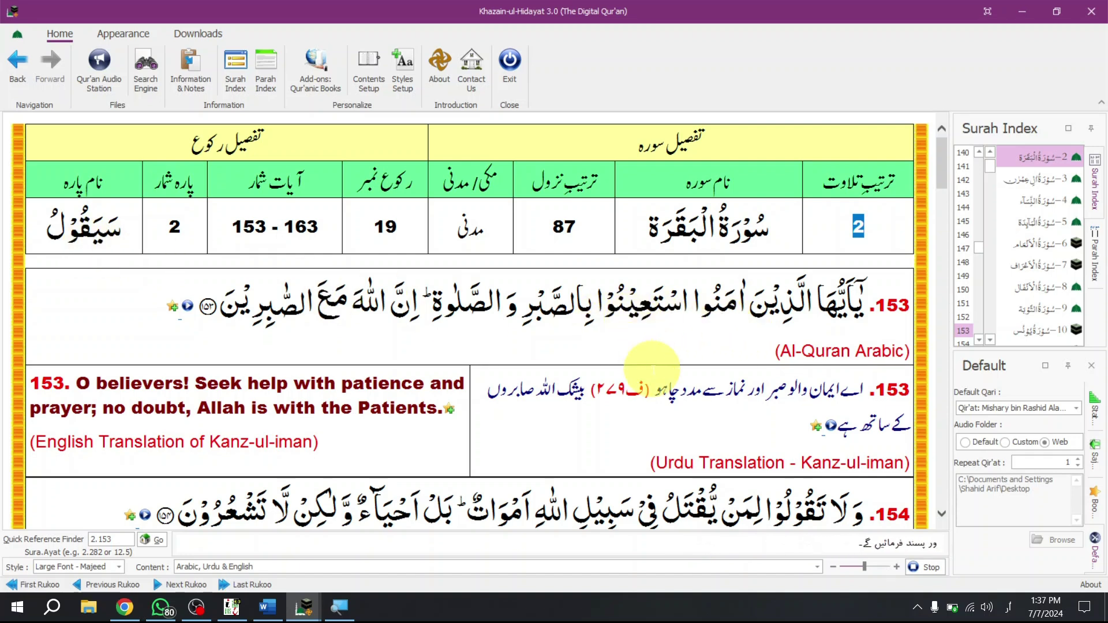
Return to the search engine and search the Arabic text for the word یجتبی.
{"action": "key", "text": "alt+Tab"}
{"action": "left_click", "coordinate": [1002, 62]}
{"action": "key", "text": "ctrl+a"}
{"action": "key", "text": "BackSpace"}
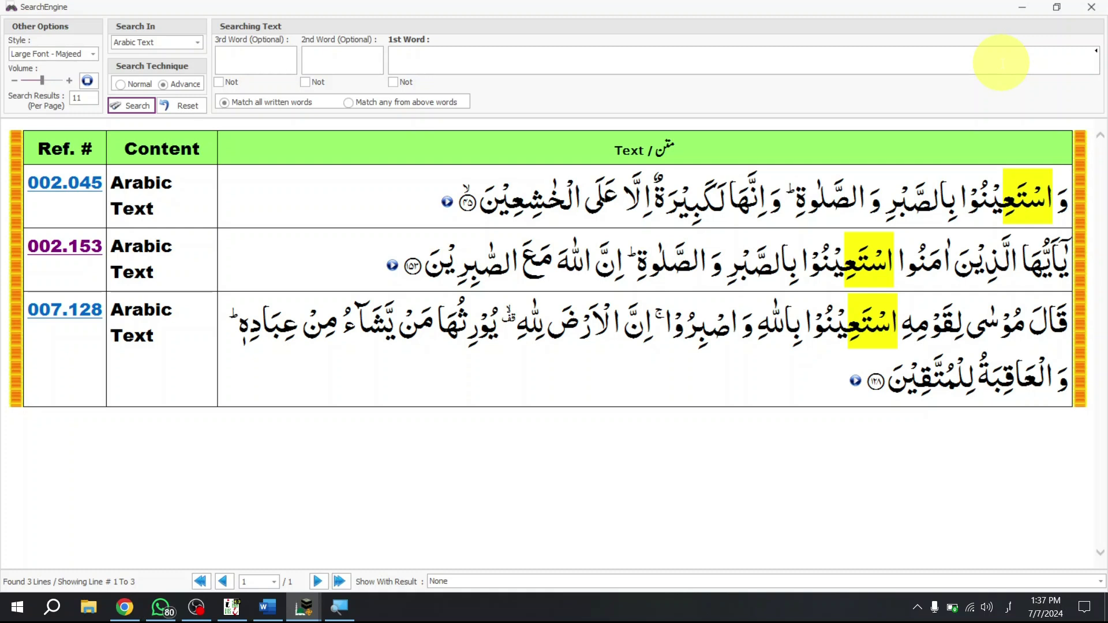
{"action": "key", "text": "Return"}
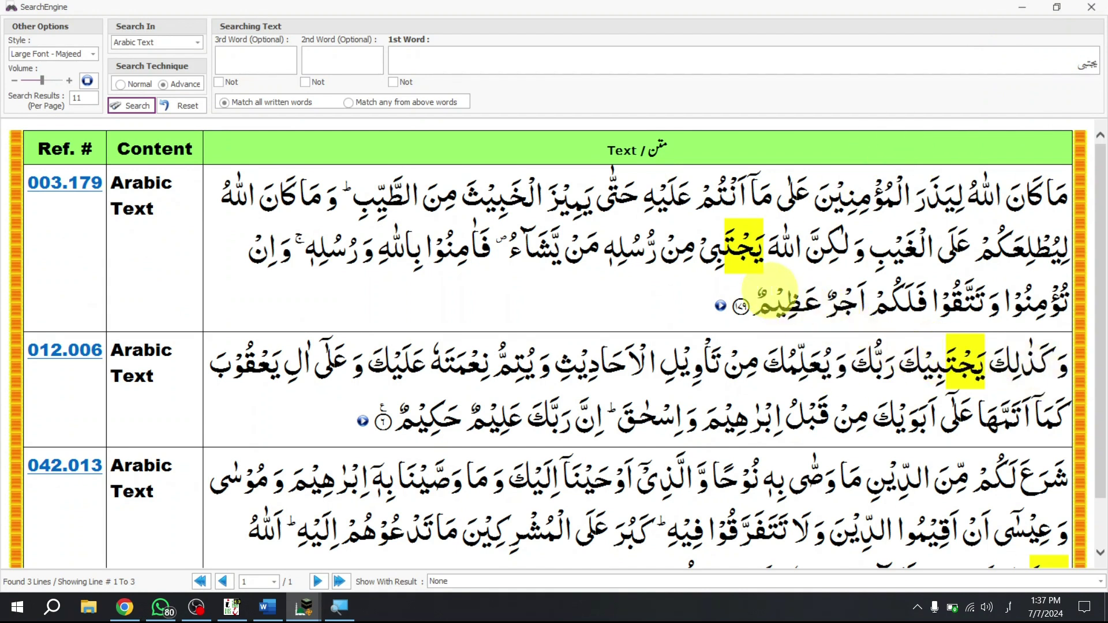
Examine the matching word in verse 3.179 and the closing passage of verse 42.013 in the search results.
{"action": "left_click_drag", "start_coordinate": [762, 248], "coordinate": [658, 257]}
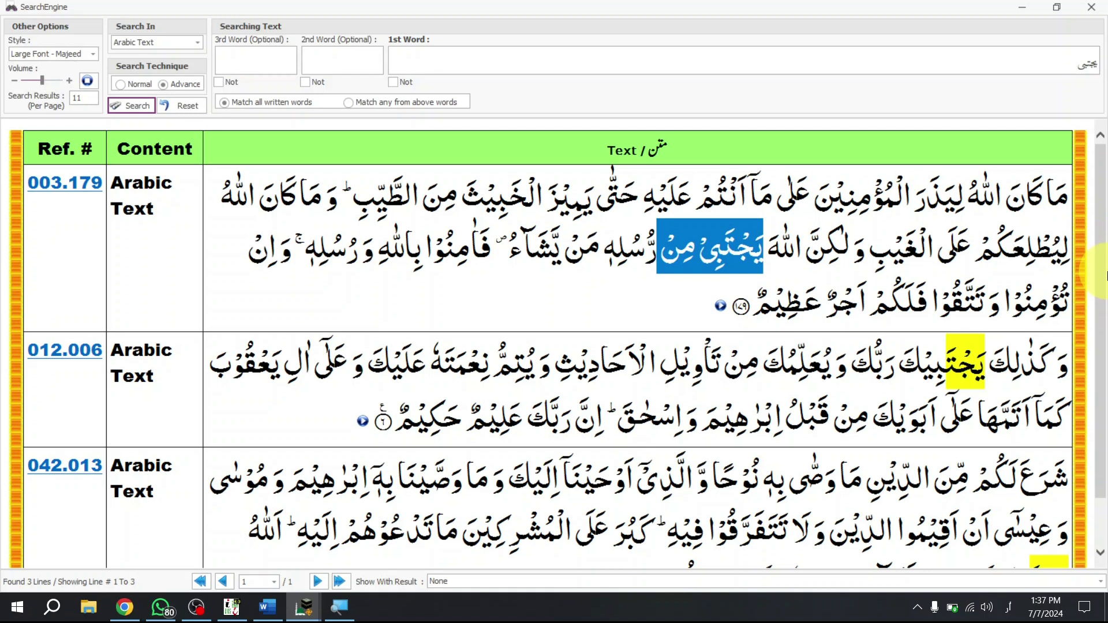
{"action": "key", "text": "alt+Tab"}
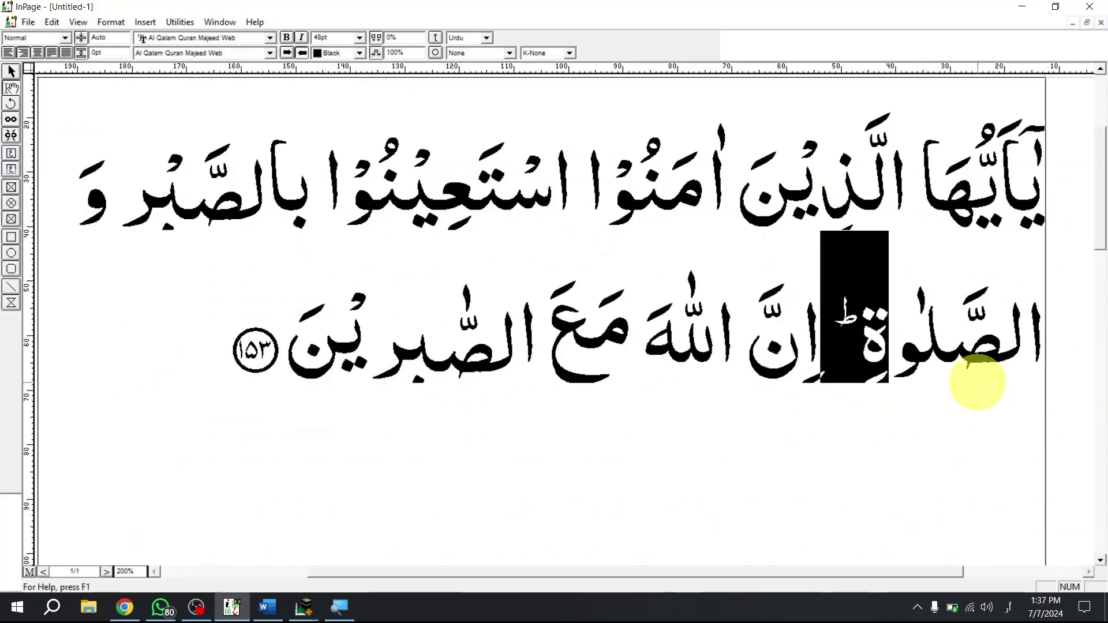
{"action": "key", "text": "alt+Tab"}
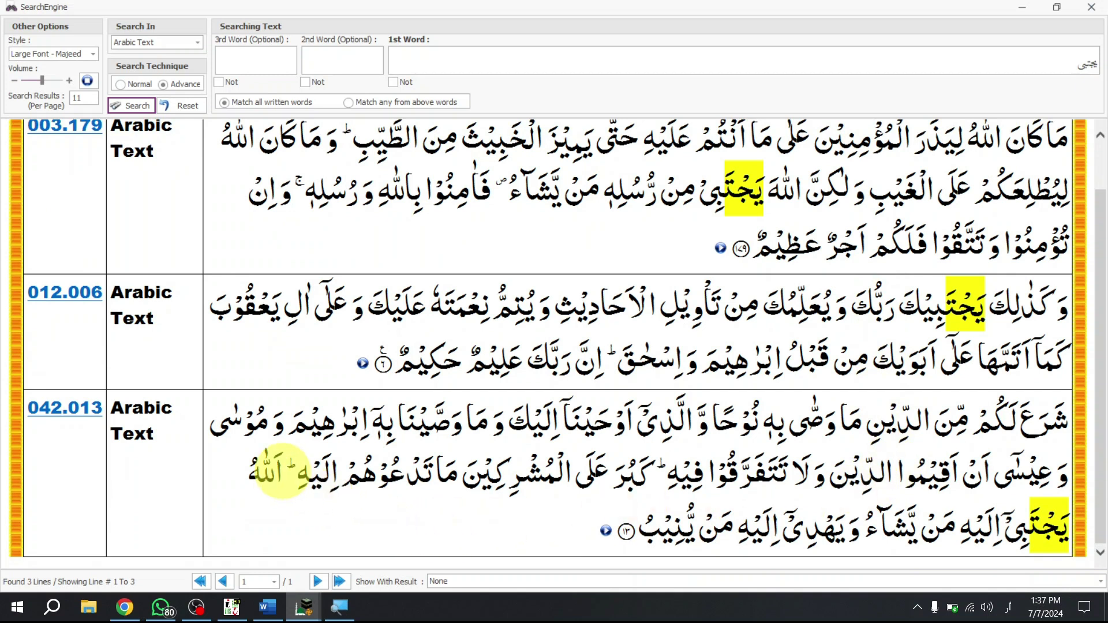
{"action": "left_click_drag", "start_coordinate": [280, 474], "coordinate": [668, 529]}
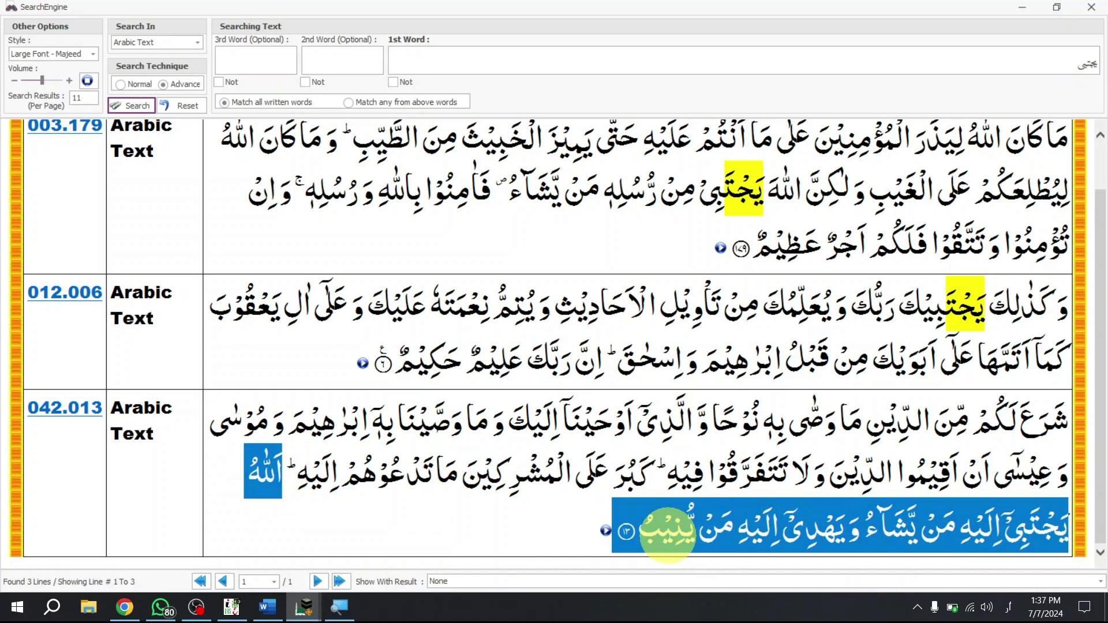
Open verse 42.013 from the search results and review its surah index entry, Arabic text and the verses that follow.
{"action": "left_click", "coordinate": [46, 417]}
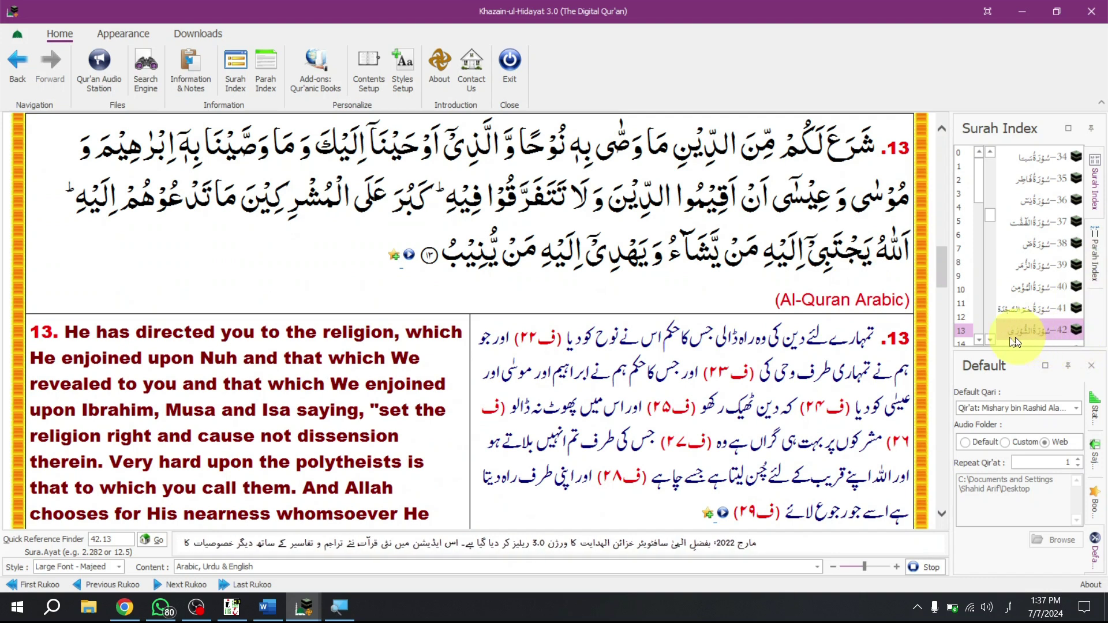
{"action": "left_click", "coordinate": [958, 335]}
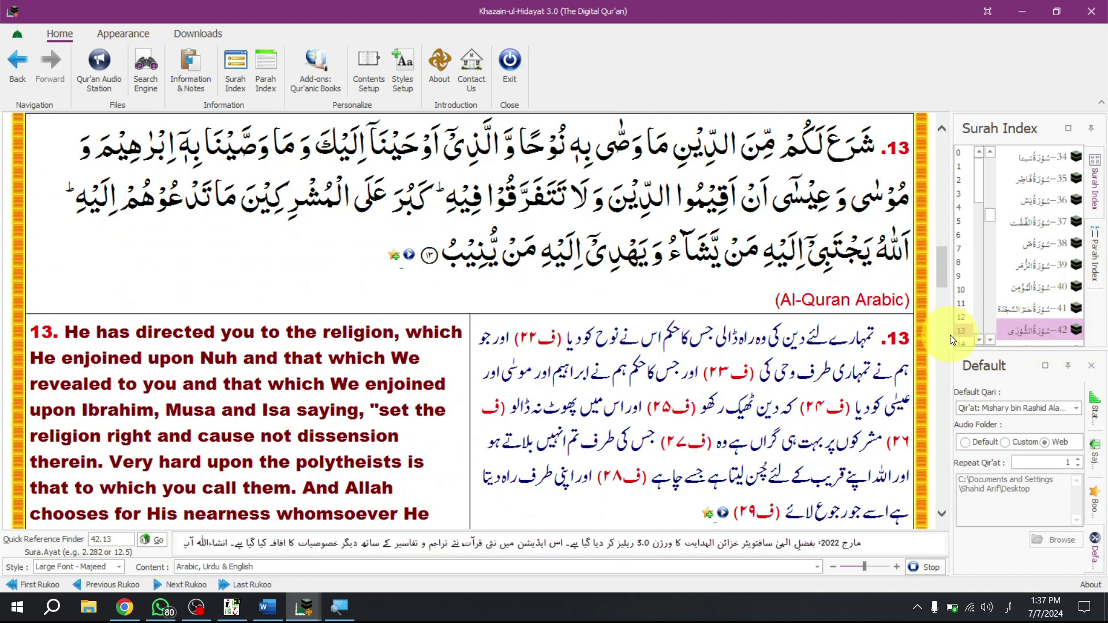
{"action": "left_click_drag", "start_coordinate": [854, 173], "coordinate": [842, 289]}
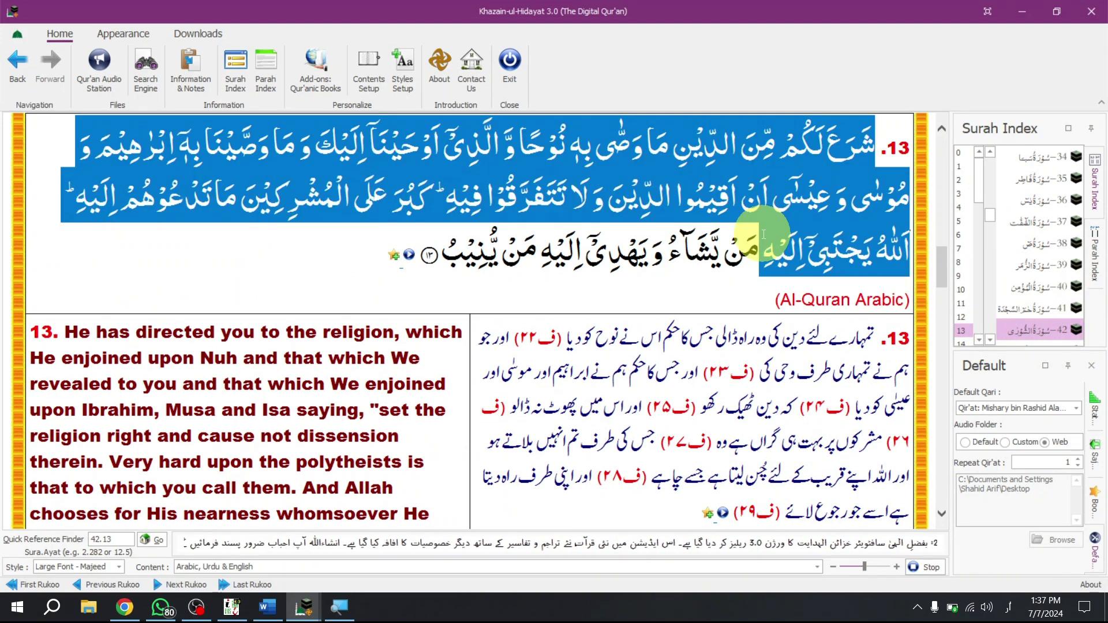
{"action": "left_click_drag", "start_coordinate": [943, 274], "coordinate": [933, 336]}
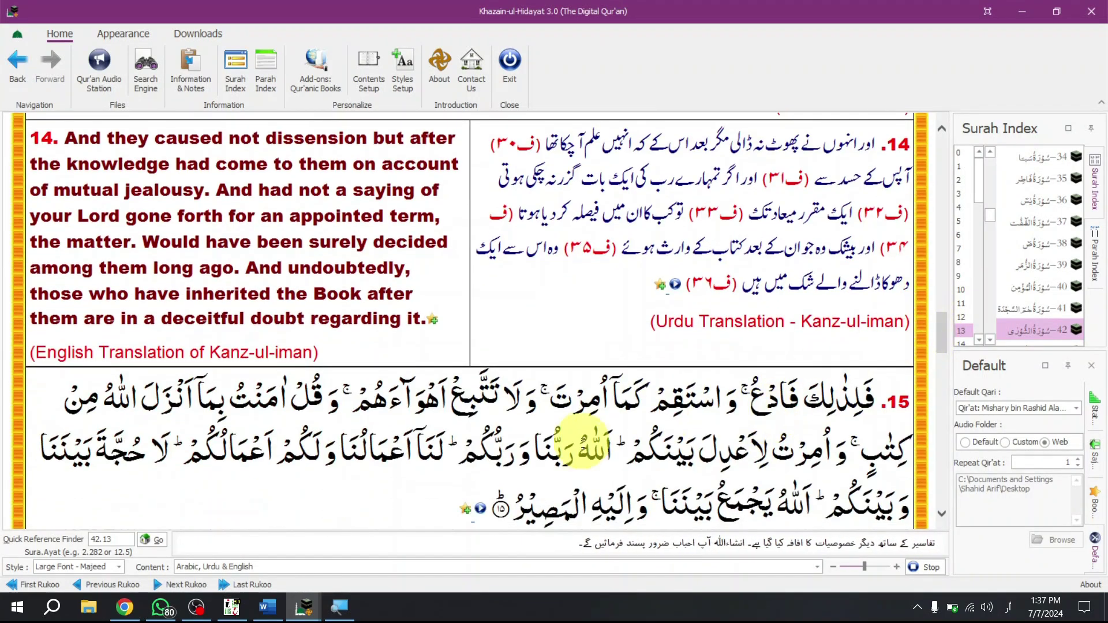
Search the Arabic text for the phrase ان فی خلق السمو, removing the extra alif from its start.
{"action": "key", "text": "alt+Tab"}
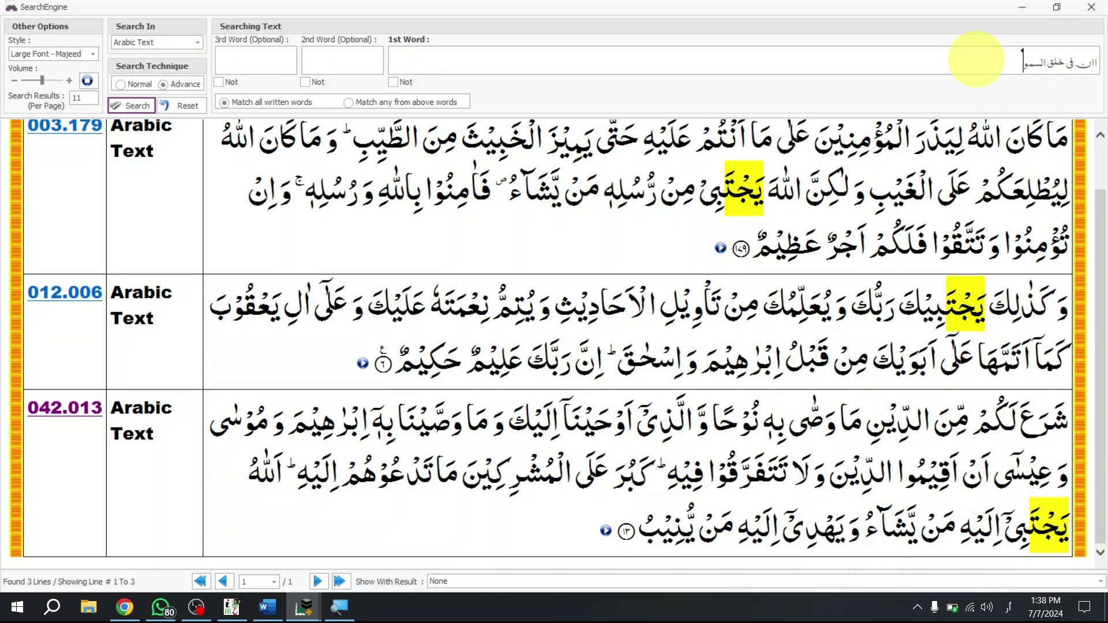
{"action": "key", "text": "Return"}
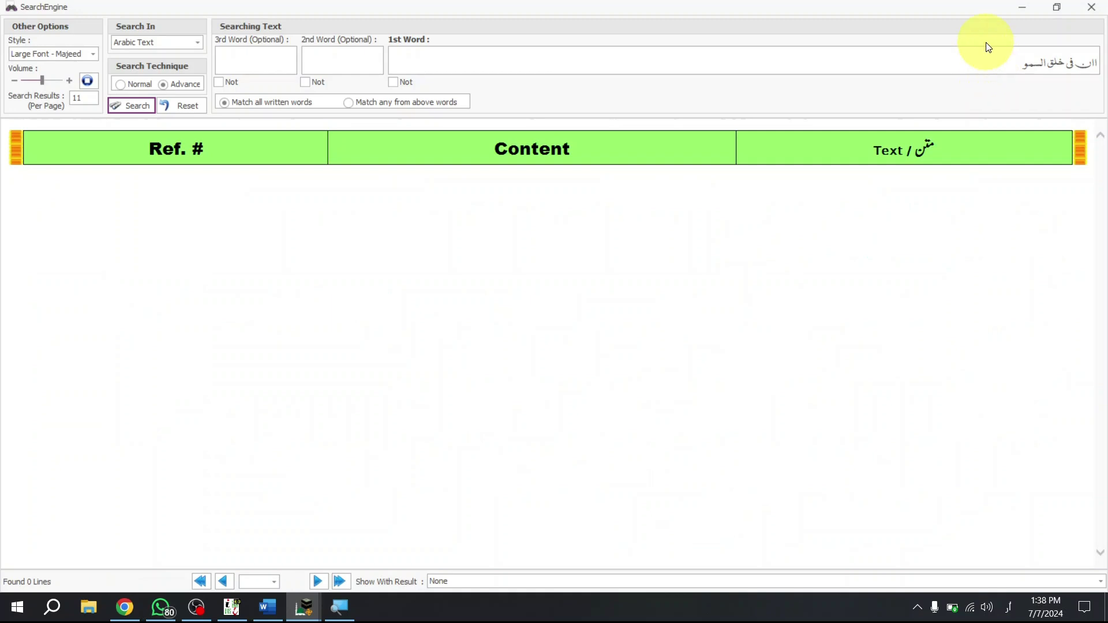
{"action": "left_click_drag", "start_coordinate": [987, 50], "coordinate": [1094, 60]}
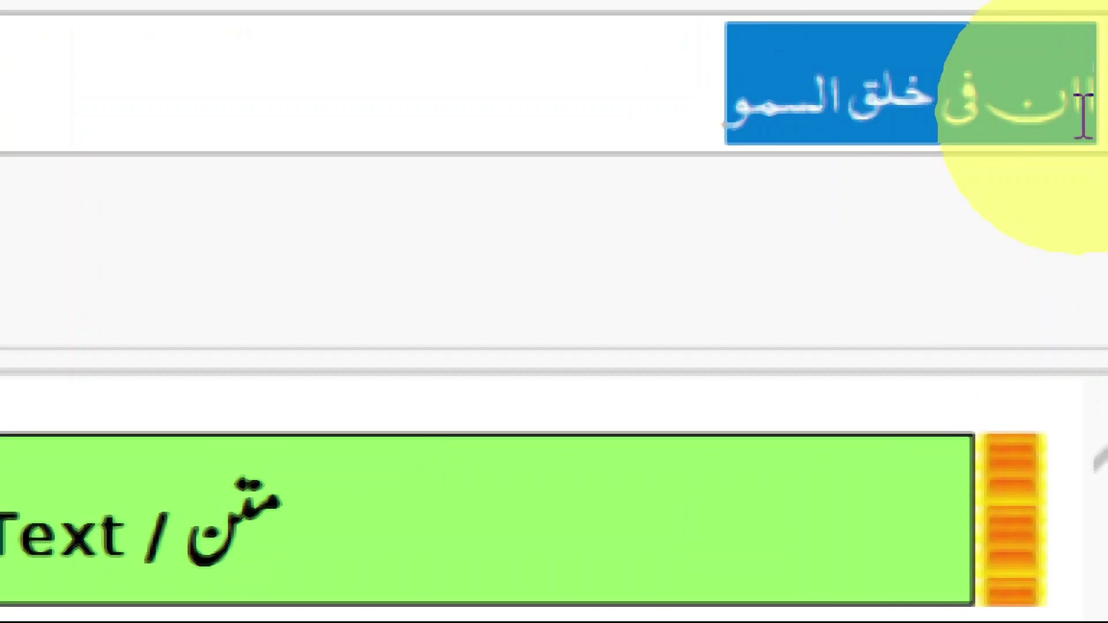
{"action": "left_click", "coordinate": [1046, 94]}
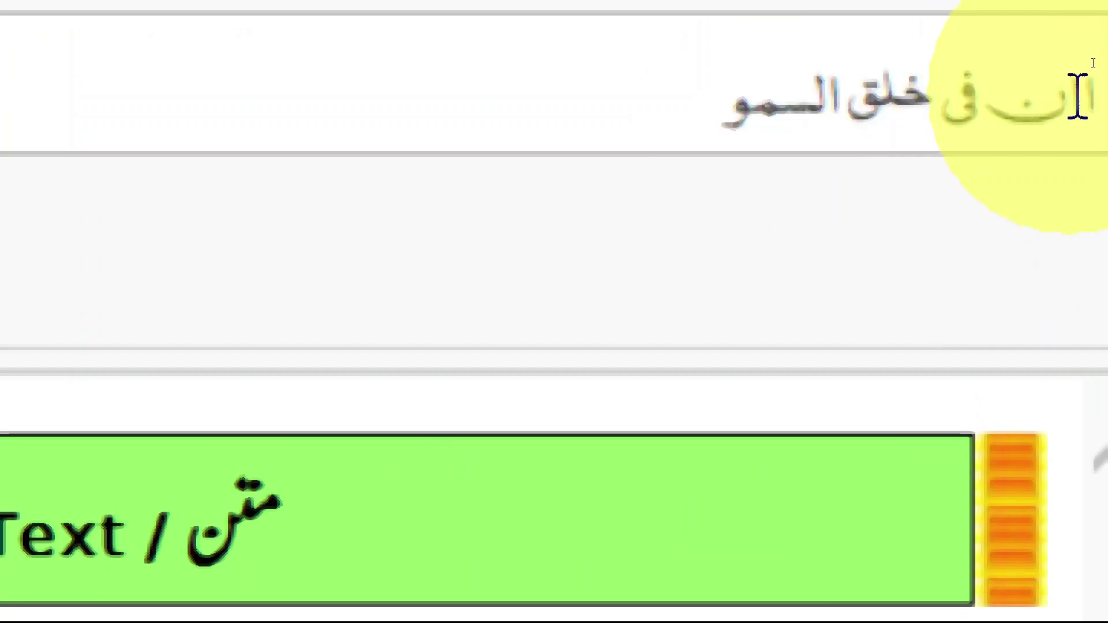
{"action": "key", "text": "BackSpace"}
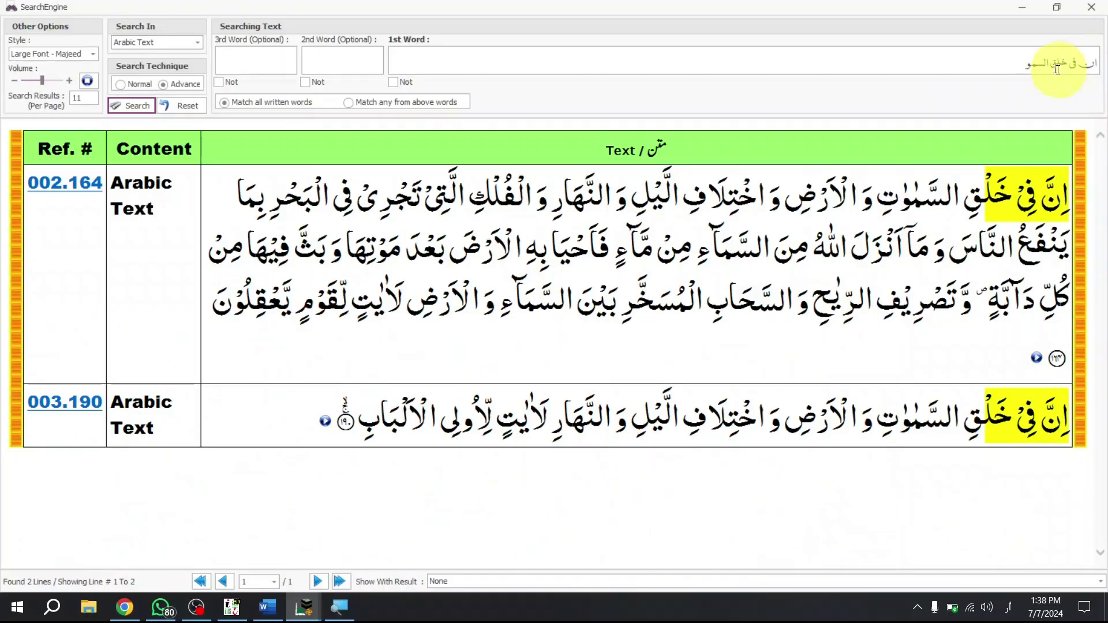
Compare the search phrase with the Arabic text of verse 3.190 in the search results.
{"action": "left_click_drag", "start_coordinate": [997, 60], "coordinate": [1088, 61]}
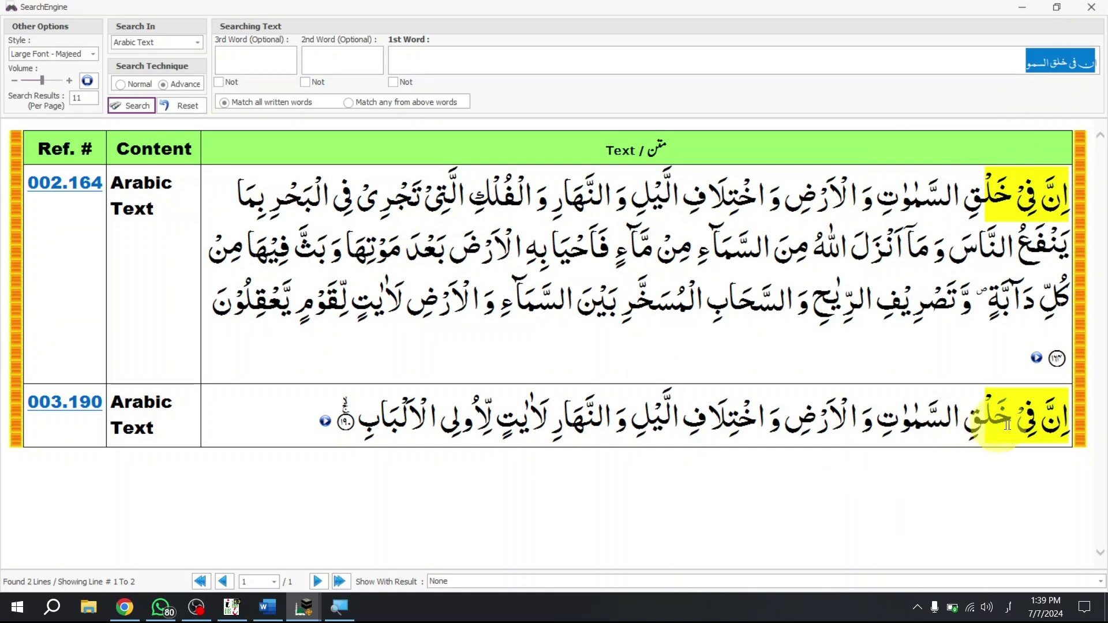
{"action": "left_click_drag", "start_coordinate": [1037, 421], "coordinate": [529, 441]}
{"action": "mouse_move", "coordinate": [960, 444]}
{"action": "left_mouse_down"}
{"action": "mouse_move", "coordinate": [456, 452]}
{"action": "mouse_move", "coordinate": [349, 437]}
{"action": "left_mouse_up"}
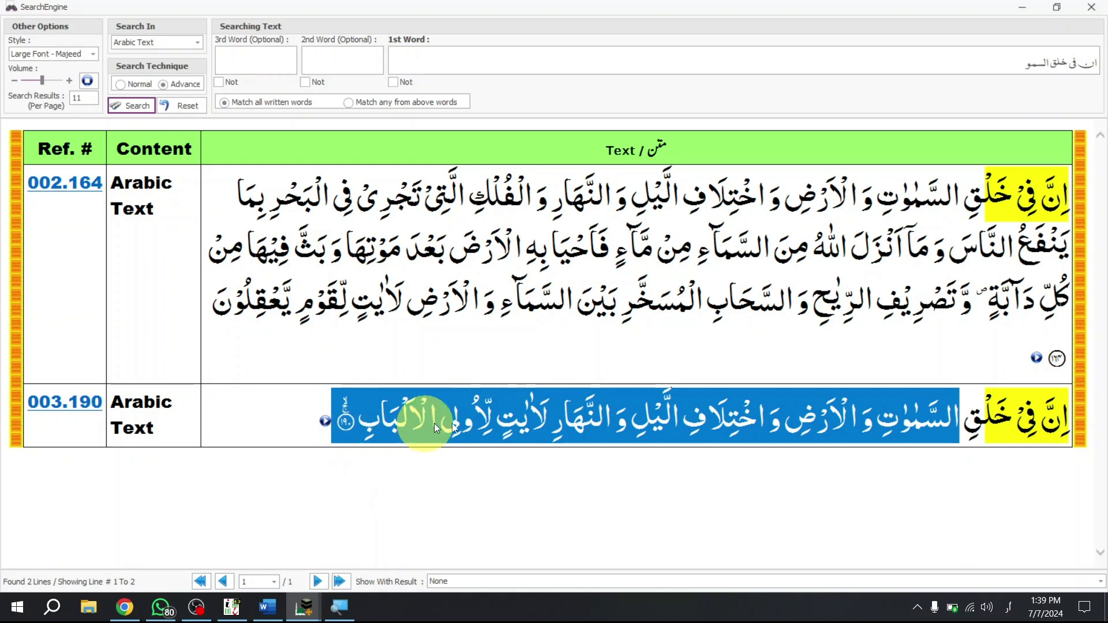
{"action": "left_click", "coordinate": [555, 431]}
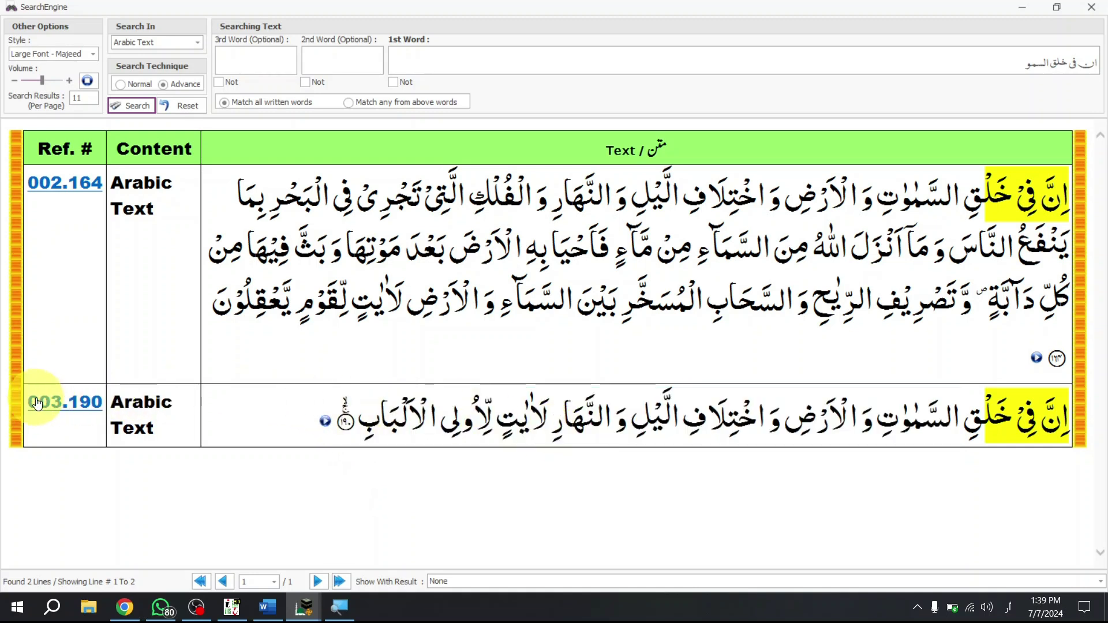
Open verse 3.190 from the search results and try to copy its full Arabic text.
{"action": "left_click", "coordinate": [85, 407]}
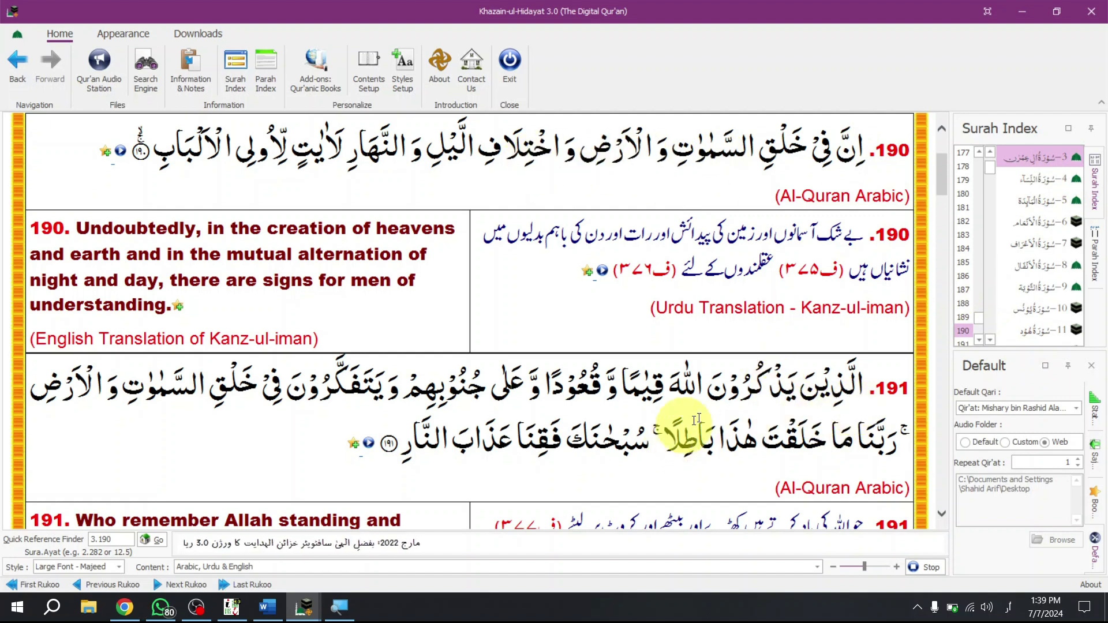
{"action": "left_click_drag", "start_coordinate": [943, 186], "coordinate": [940, 170]}
{"action": "left_click_drag", "start_coordinate": [867, 227], "coordinate": [155, 218]}
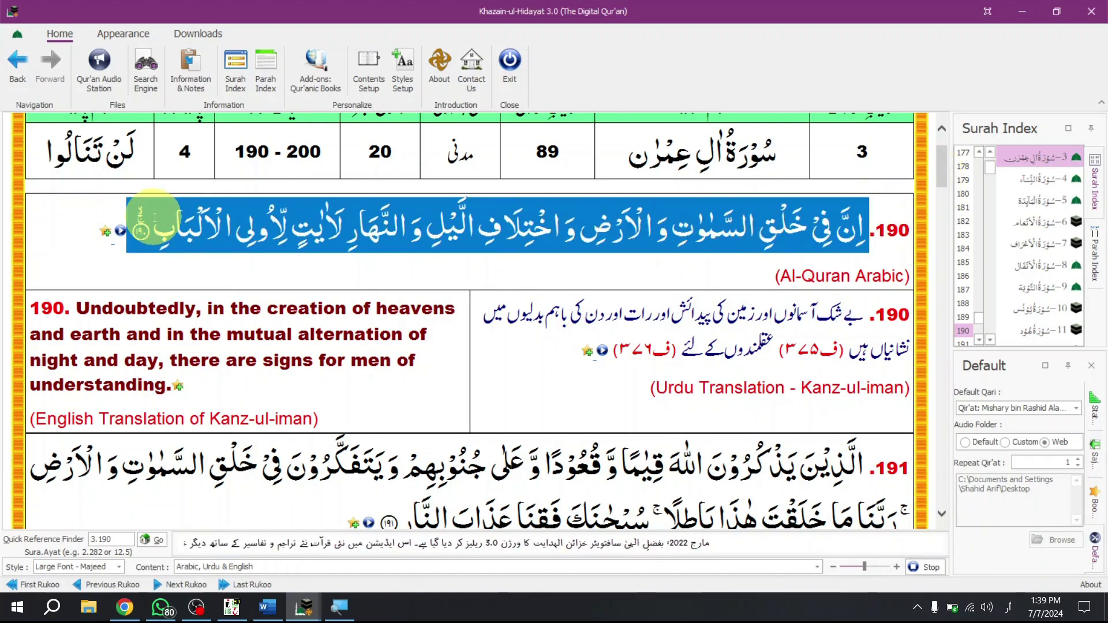
{"action": "right_click", "coordinate": [197, 214]}
Switch to InPage and replace the whole verse in the document with the clipboard text.
{"action": "key", "text": "alt+Tab"}
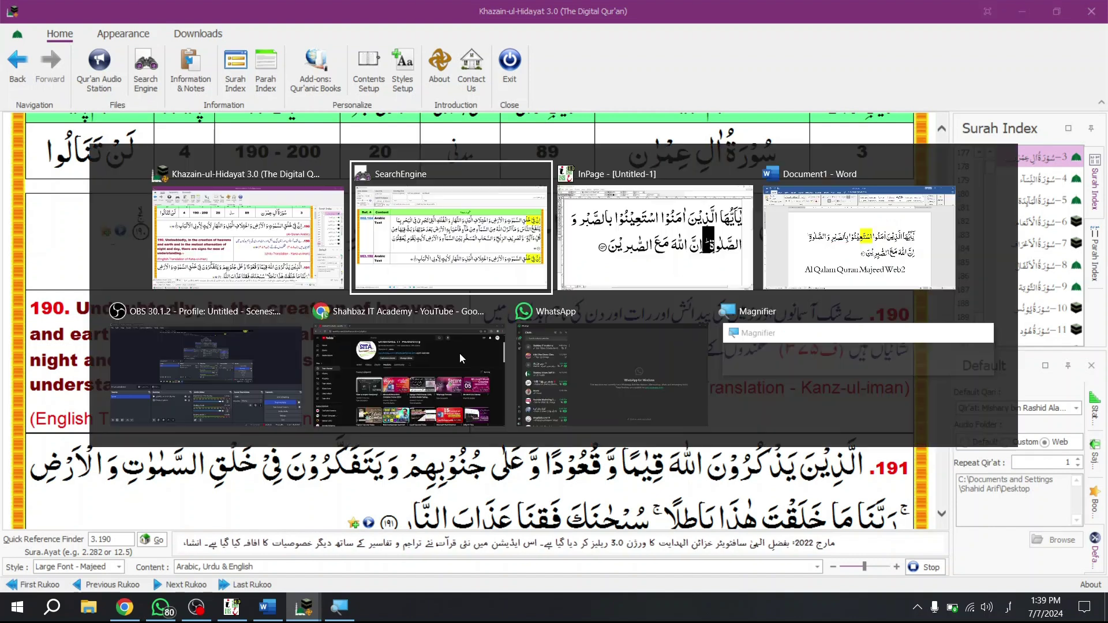
{"action": "key", "text": "ctrl+a"}
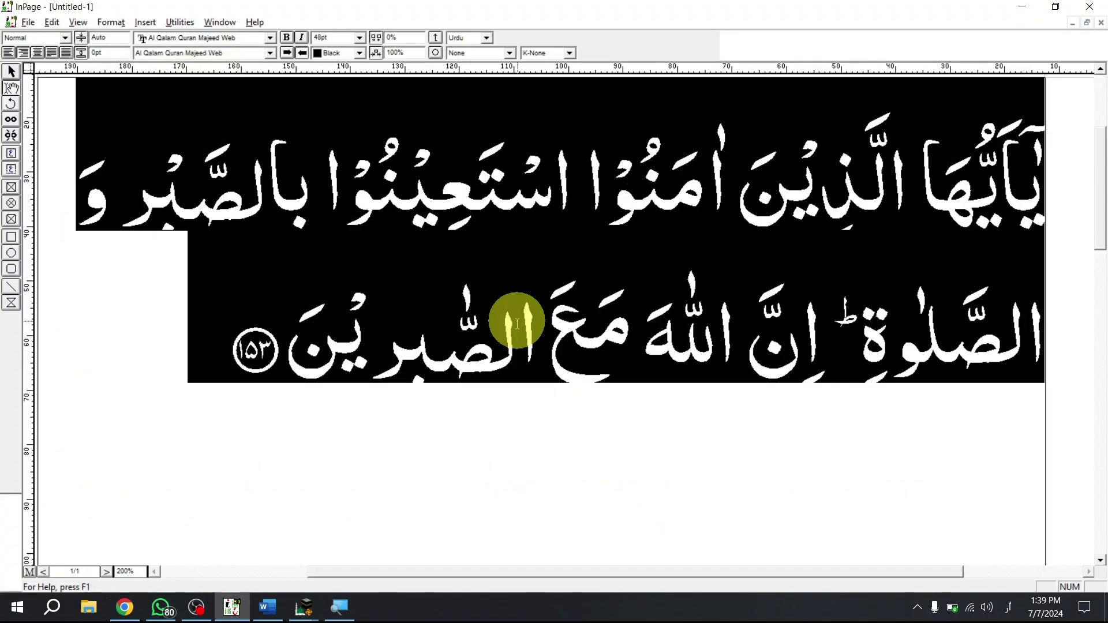
{"action": "key", "text": "Delete"}
{"action": "key", "text": "ctrl+v"}
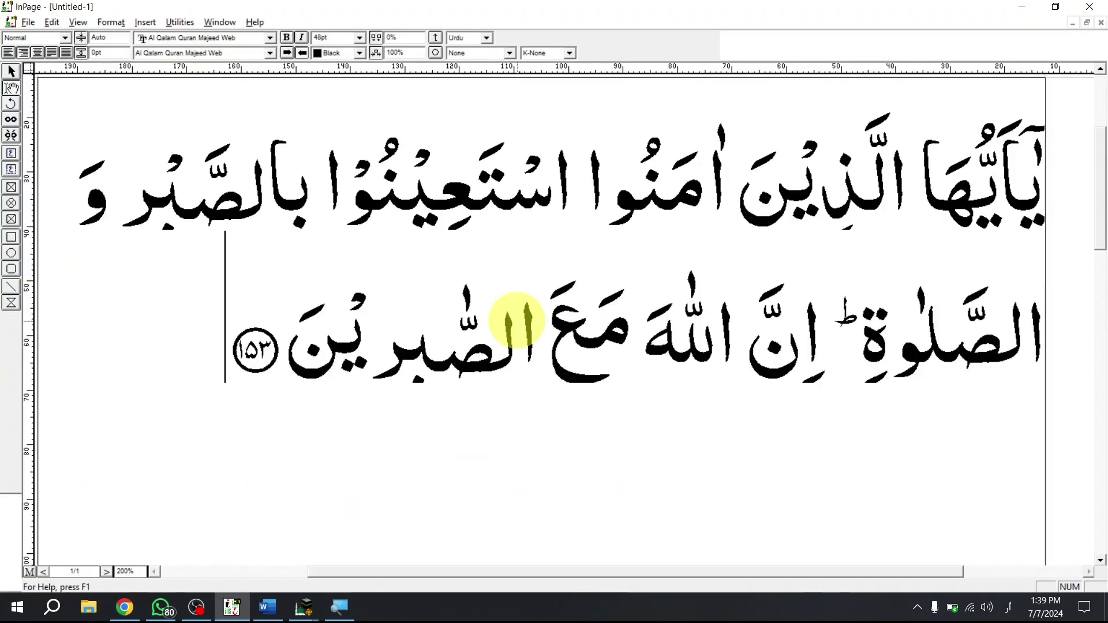
Copy the Arabic text of verse 3.191 from Khazain-ul-Hidayat and paste it after verse ۱۵۳ in the InPage document.
{"action": "key", "text": "alt+Tab"}
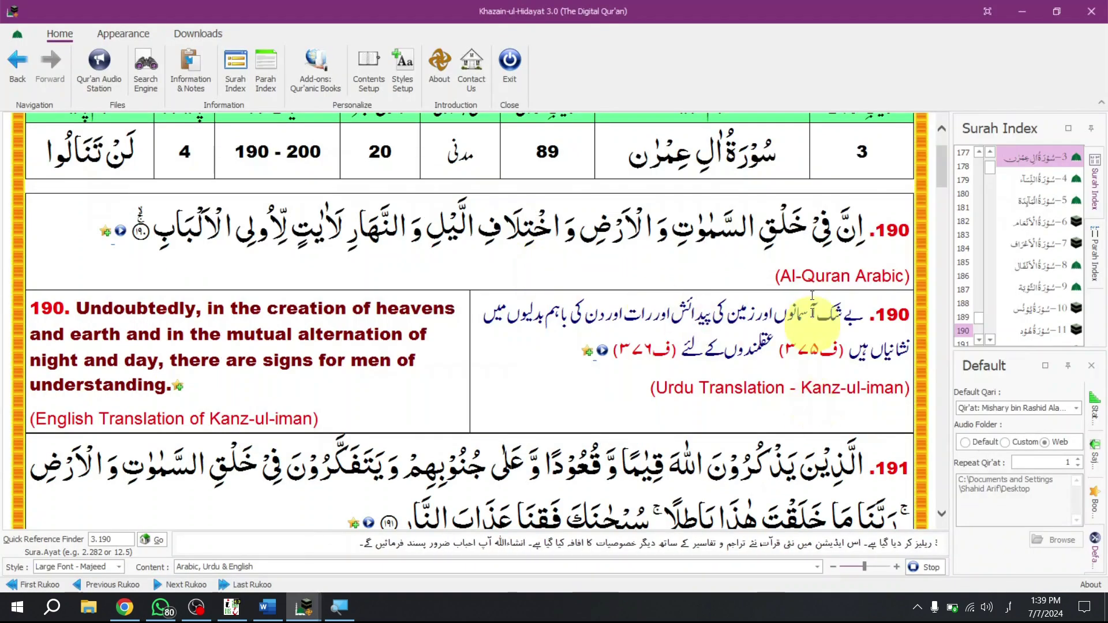
{"action": "scroll", "coordinate": [819, 323], "scroll_direction": "down", "scroll_amount": 3}
{"action": "left_click_drag", "start_coordinate": [849, 167], "coordinate": [434, 169]}
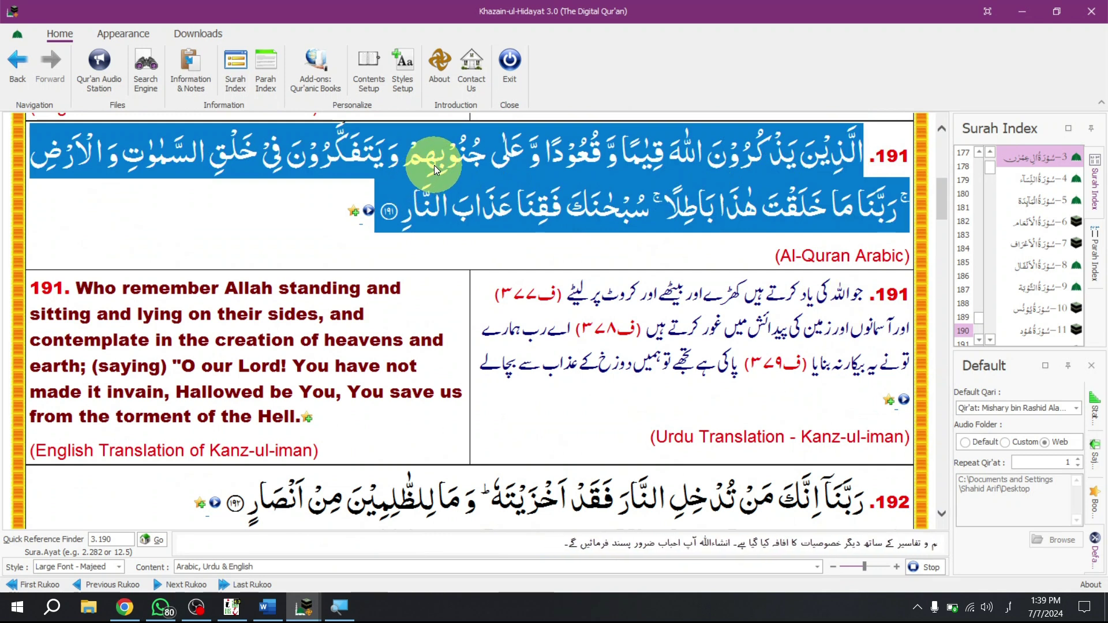
{"action": "right_click", "coordinate": [434, 165]}
{"action": "left_click", "coordinate": [481, 194]}
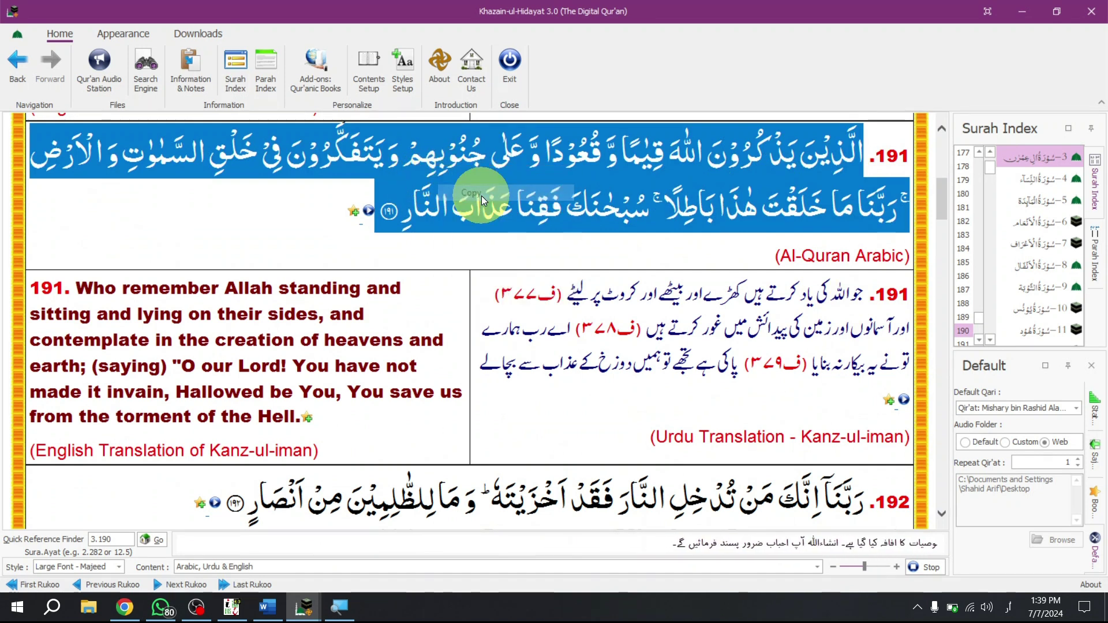
{"action": "key", "text": "alt+Tab"}
{"action": "key", "text": "ctrl+v"}
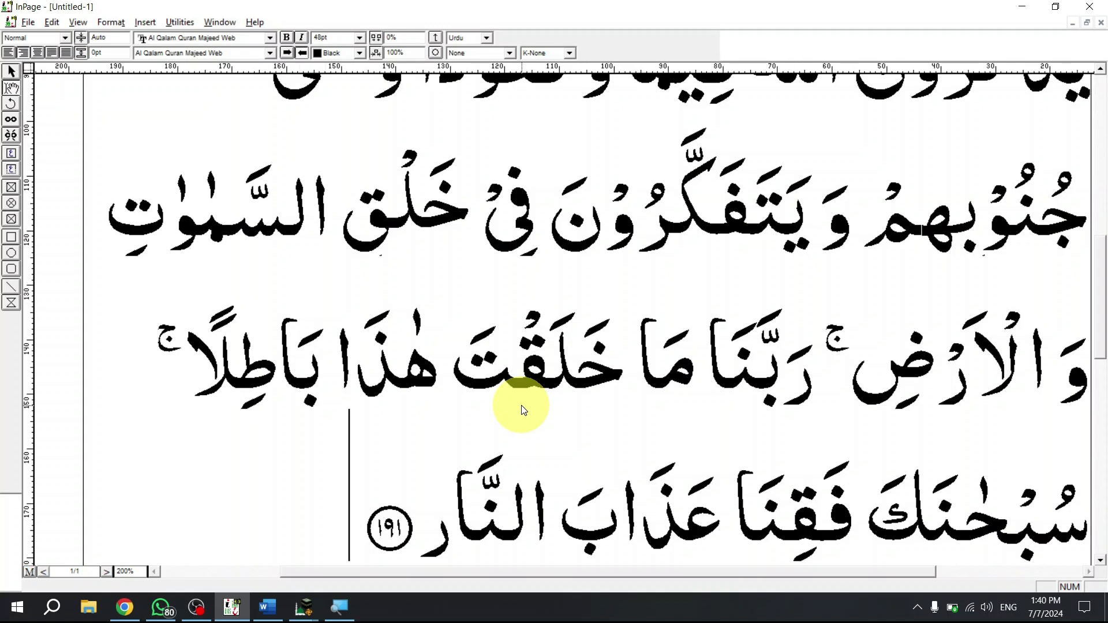
Insert a footnote at the end of verse ۱۹۱ and place the cursor in the footnote area at the foot of the page.
{"action": "left_click", "coordinate": [375, 470]}
{"action": "key", "text": "ctrl+1"}
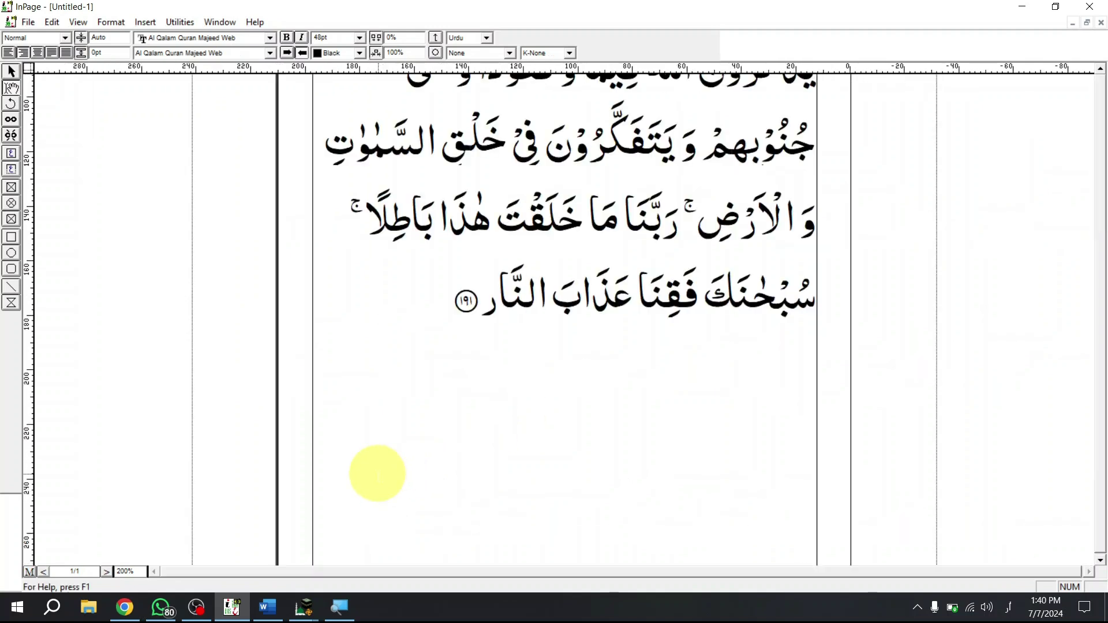
{"action": "key", "text": "ctrl+0"}
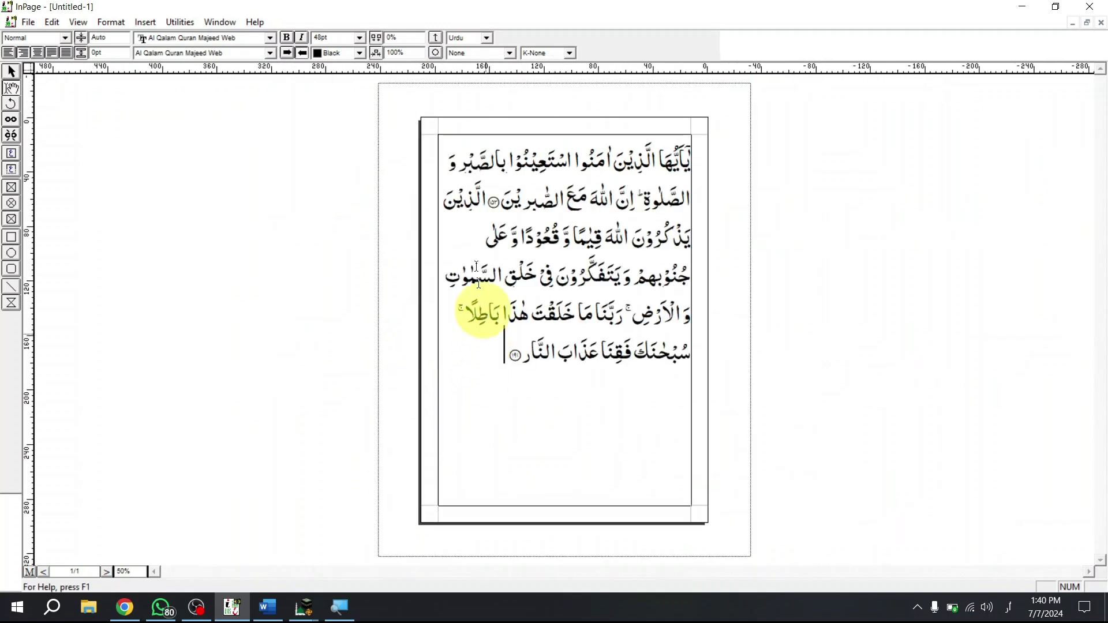
{"action": "left_click", "coordinate": [180, 22]}
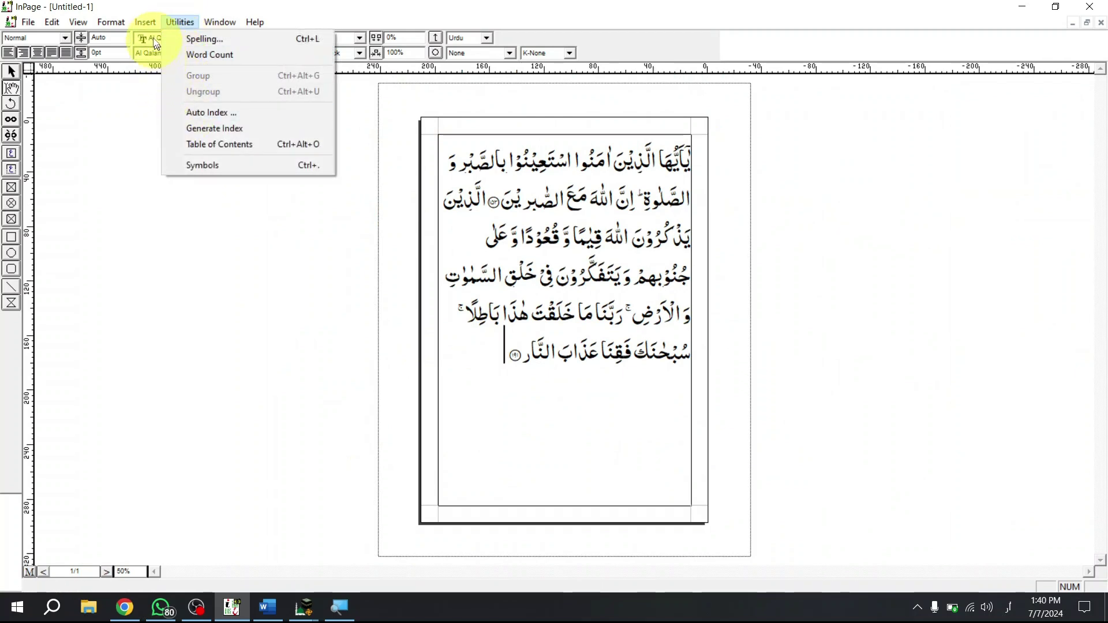
{"action": "mouse_move", "coordinate": [143, 23]}
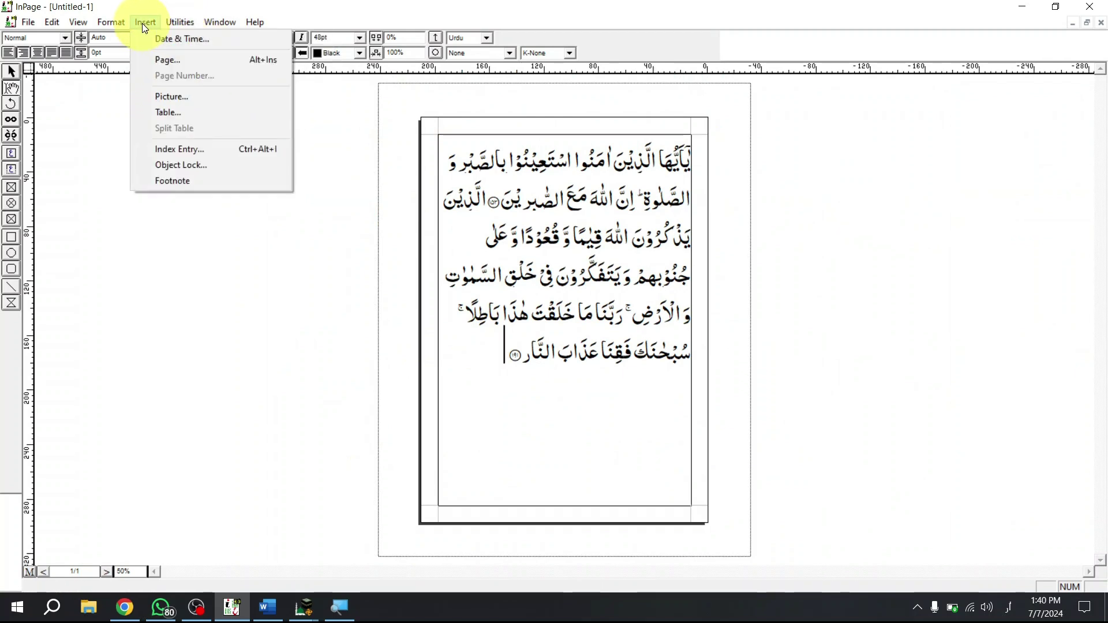
{"action": "left_click", "coordinate": [171, 179]}
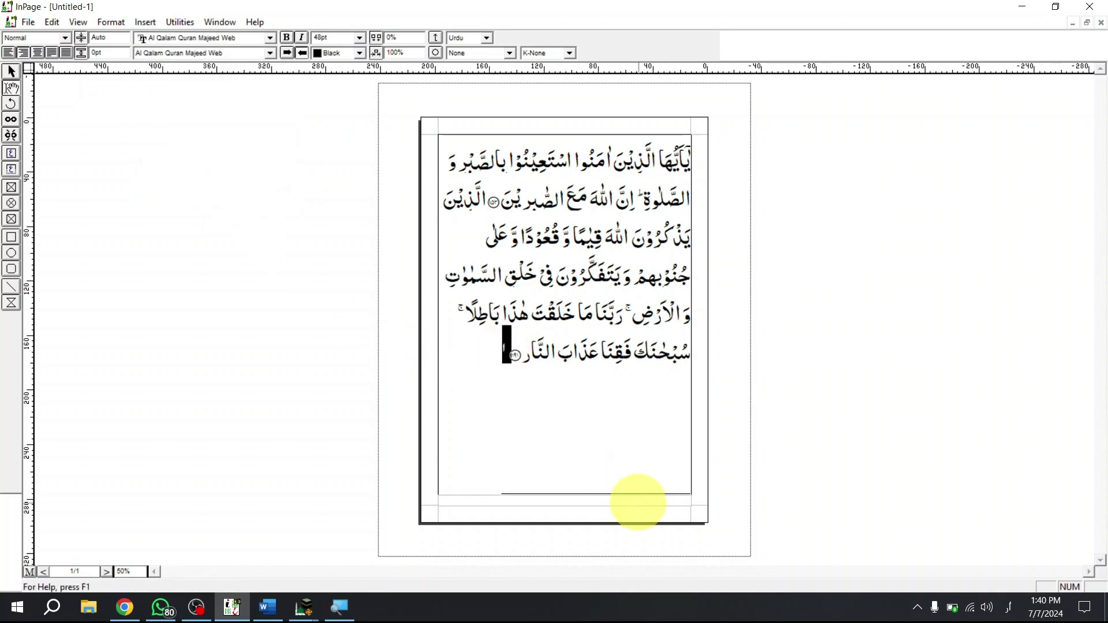
{"action": "left_click", "coordinate": [638, 500]}
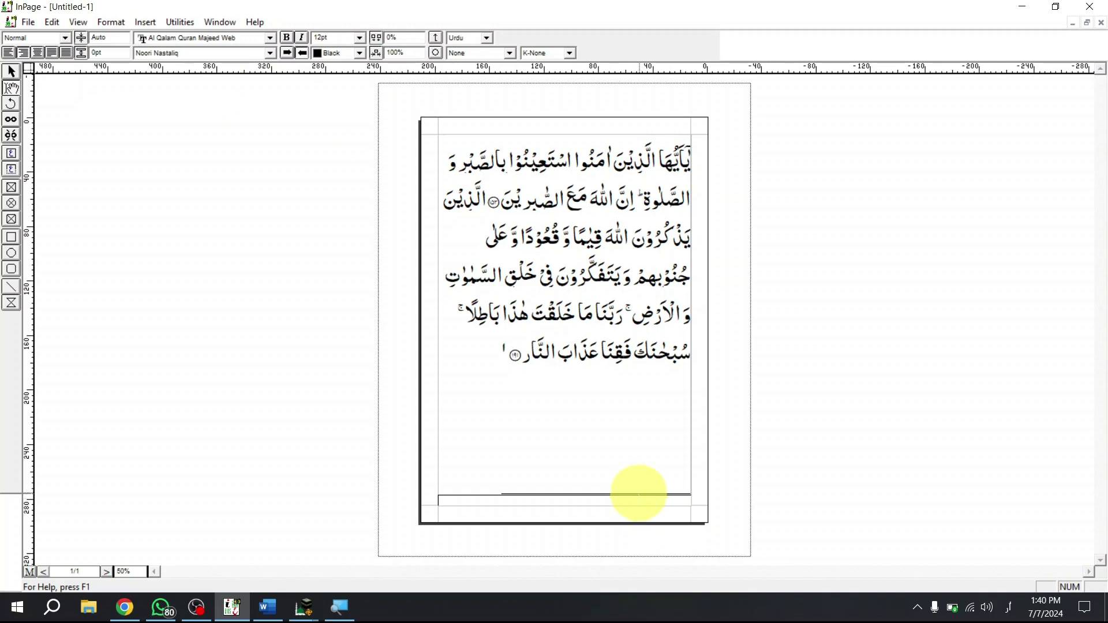
Copy the surah name سُوْرَةُ اٰلِ عِمْرٰن from the surah details in Khazain-ul-Hidayat and paste it into the InPage footnote.
{"action": "key", "text": "ctrl+2"}
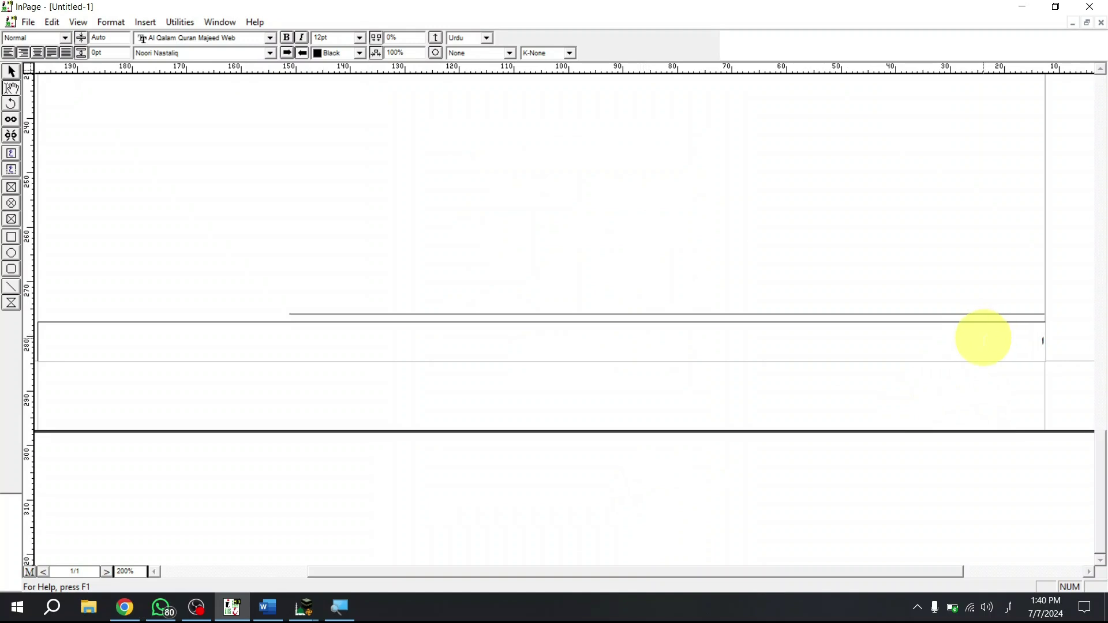
{"action": "key", "text": "alt+Tab"}
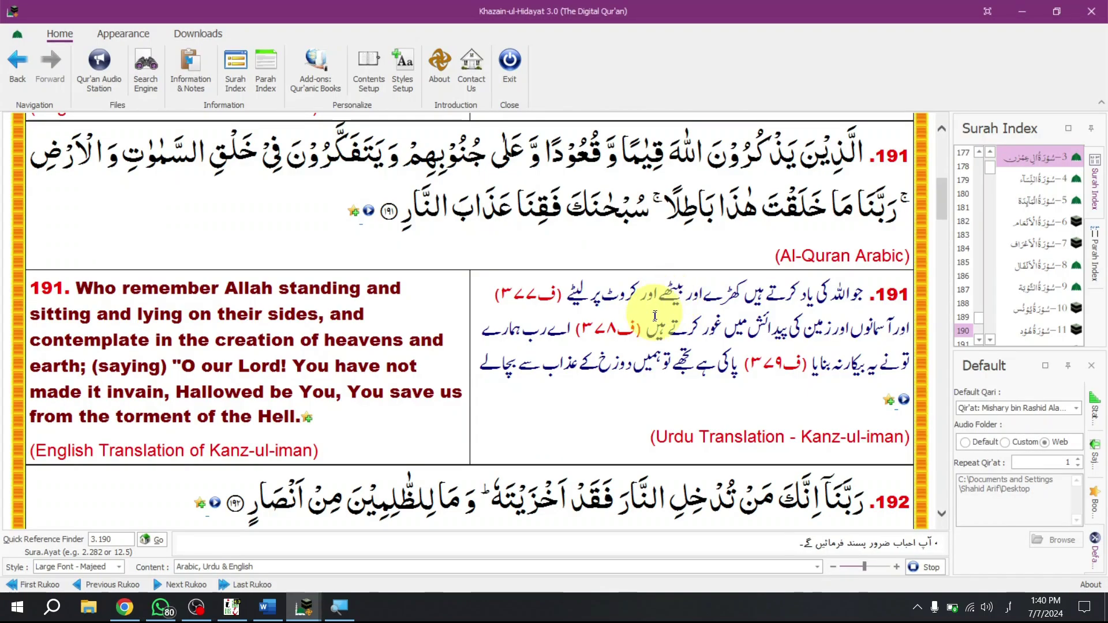
{"action": "scroll", "coordinate": [801, 276], "scroll_direction": "up", "scroll_amount": 3}
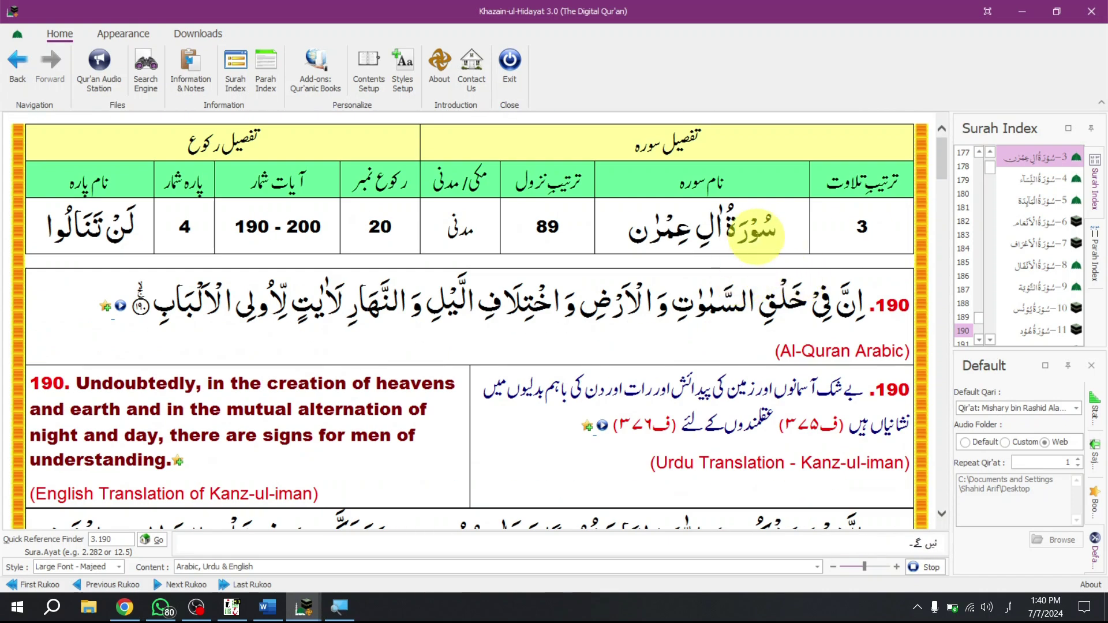
{"action": "triple_click", "coordinate": [758, 237]}
{"action": "key", "text": "ctrl+c"}
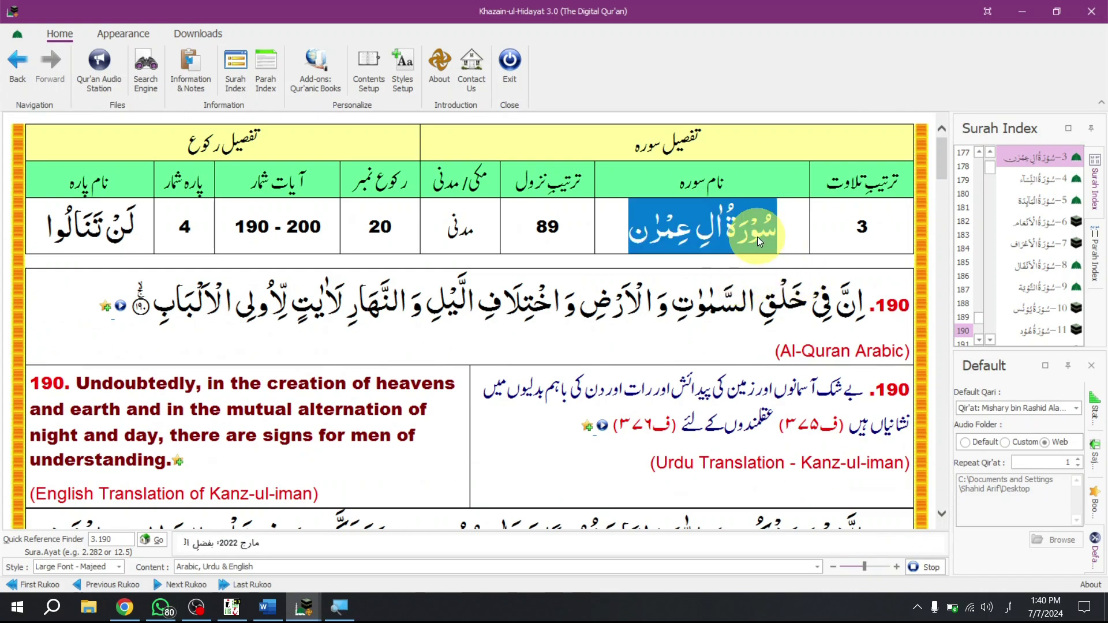
{"action": "key", "text": "alt+Tab"}
{"action": "key", "text": "ctrl+v"}
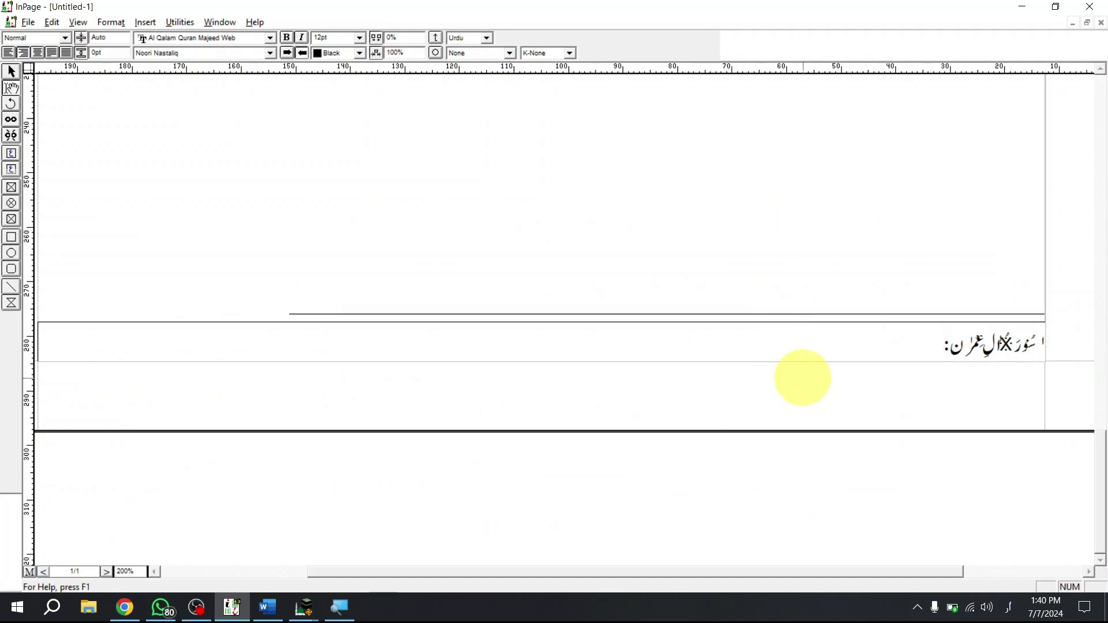
Check the verse numbers in Khazain-ul-Hidayat and enter the verse range ۱۹۰۔۱۹۱ after the surah name in the InPage footnote.
{"action": "key", "text": "alt+Tab"}
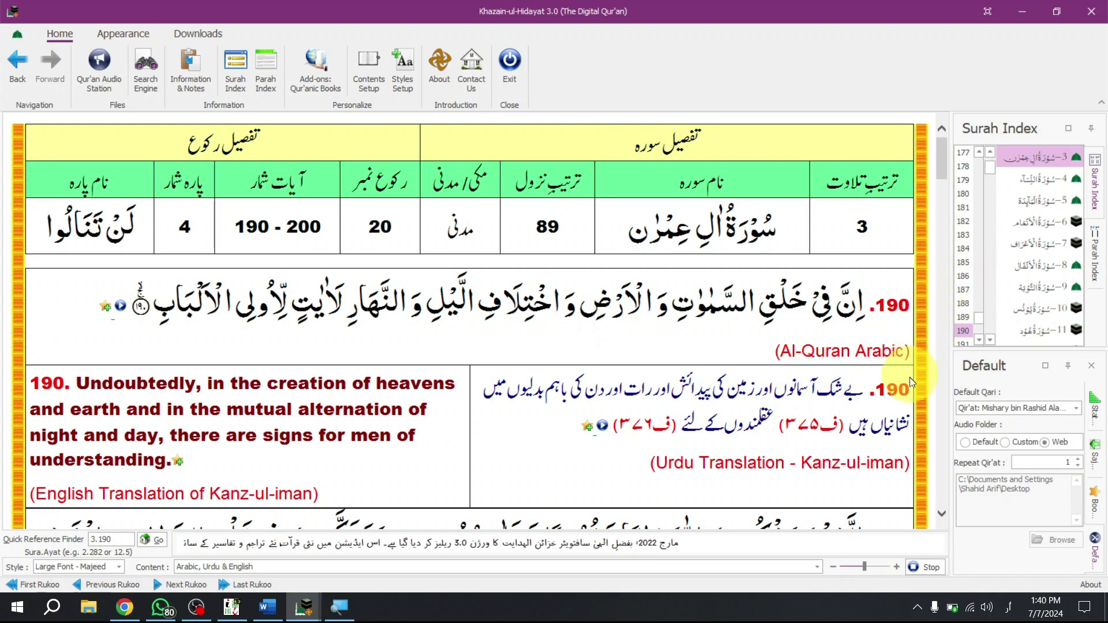
{"action": "key", "text": "alt+Tab"}
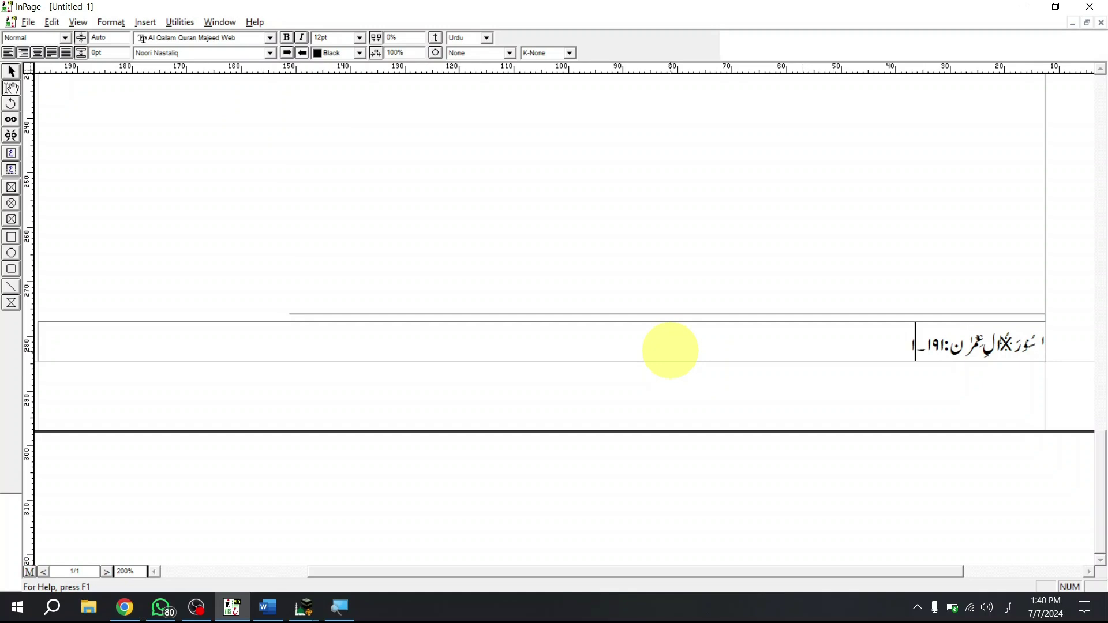
{"action": "key", "text": "BackSpace"}
{"action": "key", "text": "BackSpace"}
{"action": "key", "text": "BackSpace"}
{"action": "key", "text": "BackSpace"}
{"action": "key", "text": "BackSpace"}
{"action": "type", "text": "۱۹۰۔۱۹۱"}
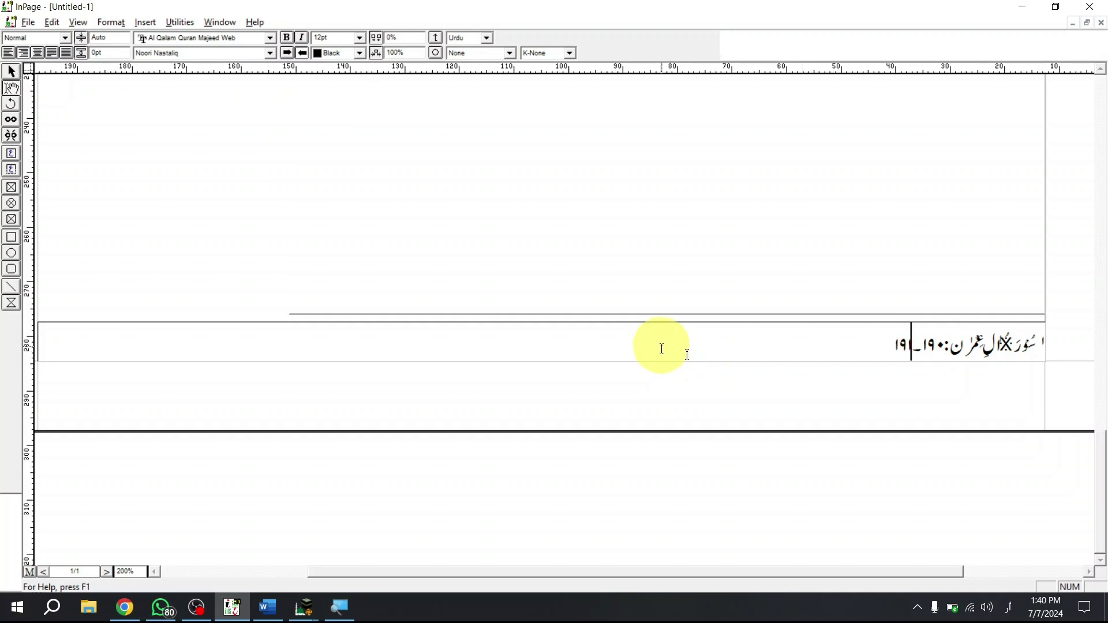
Change the font of the whole footnote line to Al Qalam Quran Majeed Web.
{"action": "triple_click", "coordinate": [1019, 348]}
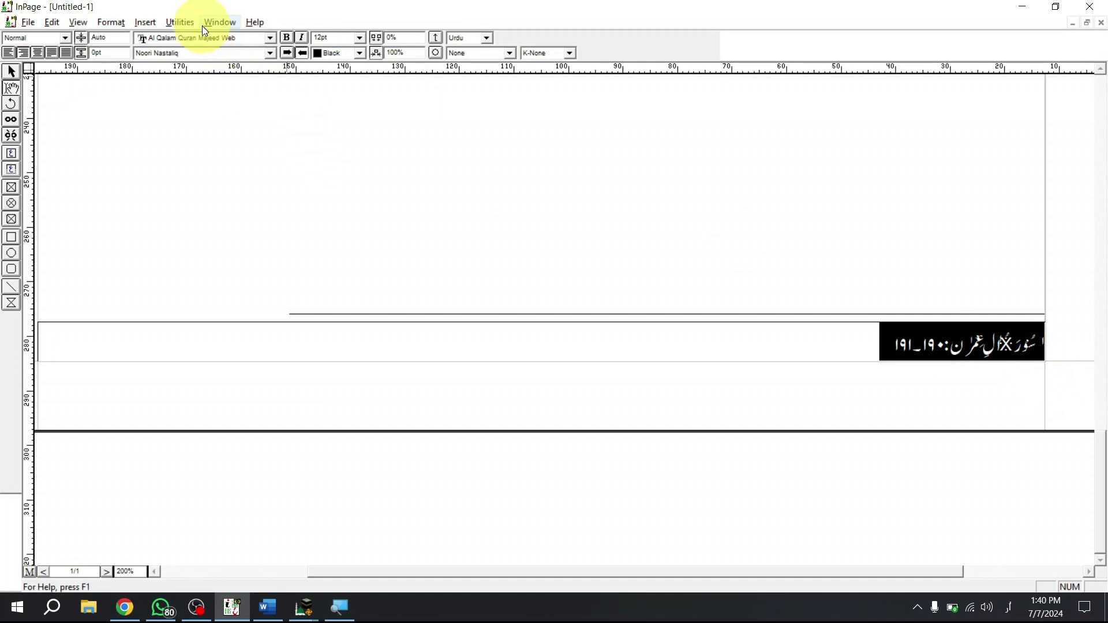
{"action": "left_click", "coordinate": [217, 53]}
{"action": "scroll", "coordinate": [224, 72], "scroll_direction": "down", "scroll_amount": 20}
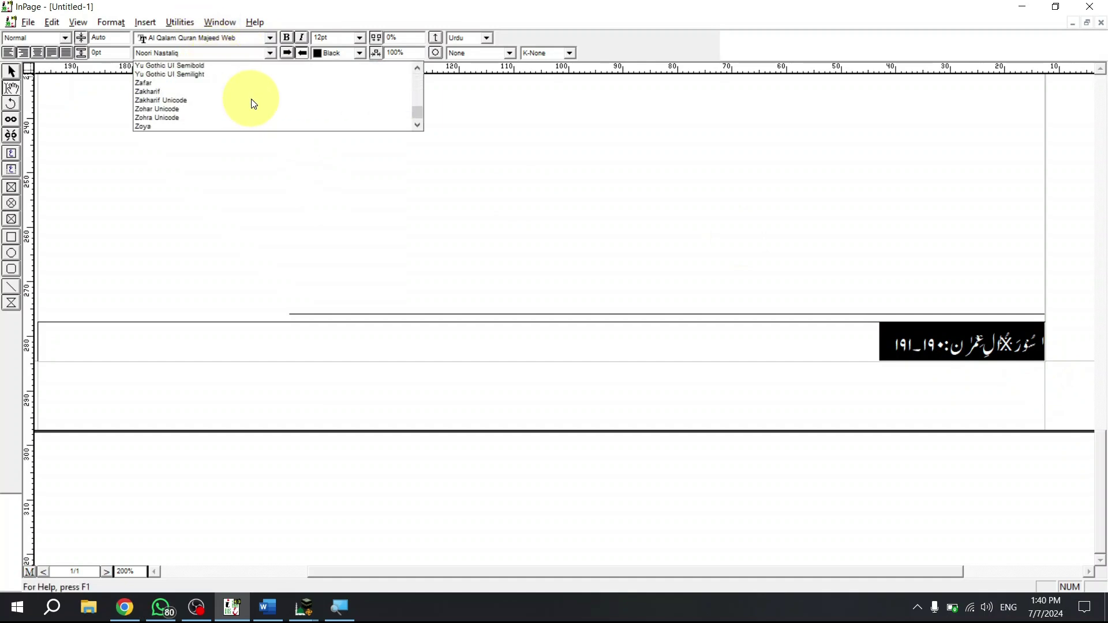
{"action": "type", "text": "alam Quran 2"}
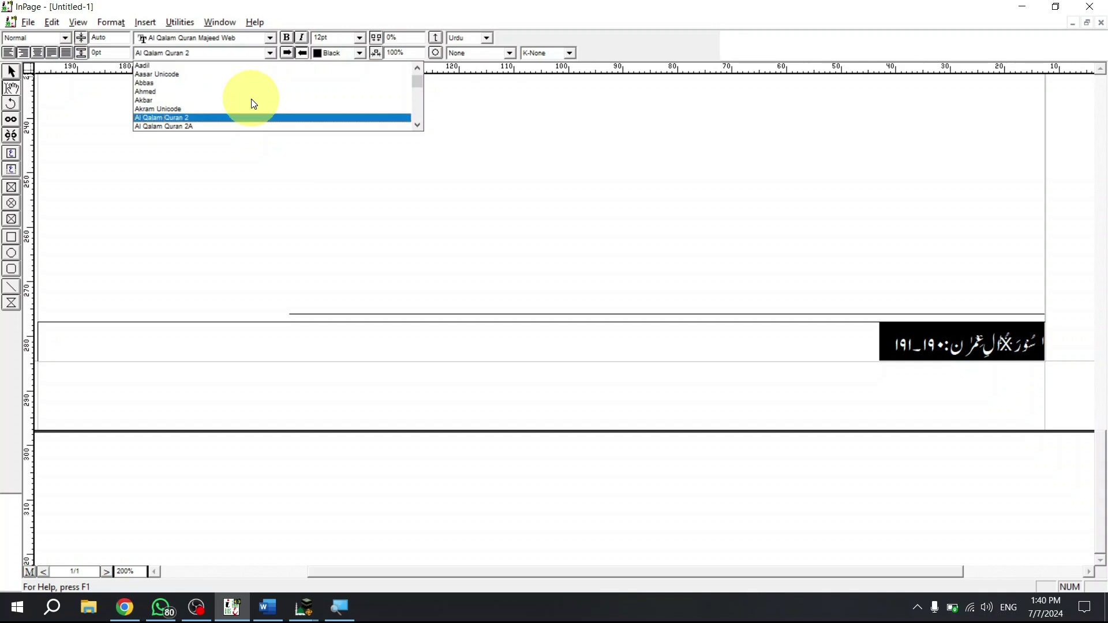
{"action": "key", "text": "Down"}
{"action": "key", "text": "Down"}
{"action": "key", "text": "Down"}
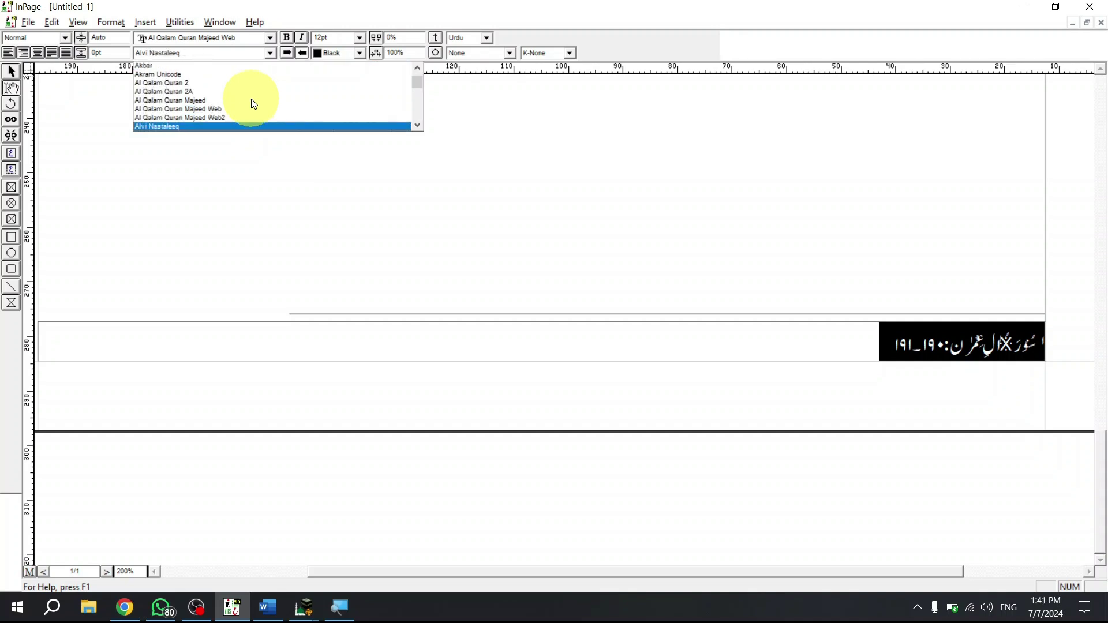
{"action": "key", "text": "Return"}
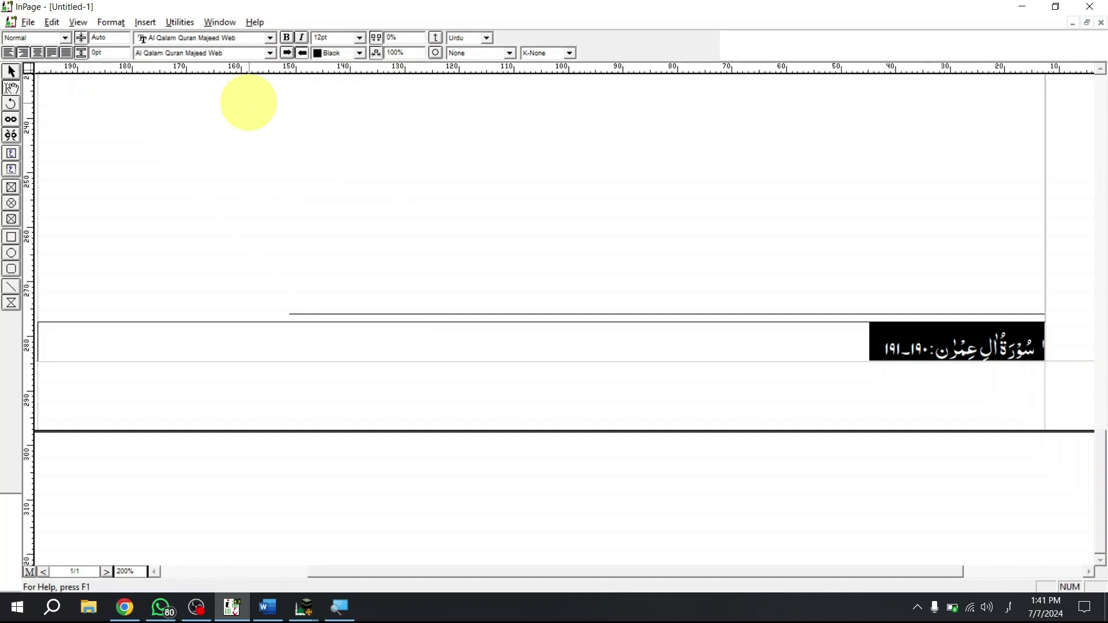
Set the font size of the footnote text to 14 pt.
{"action": "triple_click", "coordinate": [980, 346]}
{"action": "left_click", "coordinate": [986, 346]}
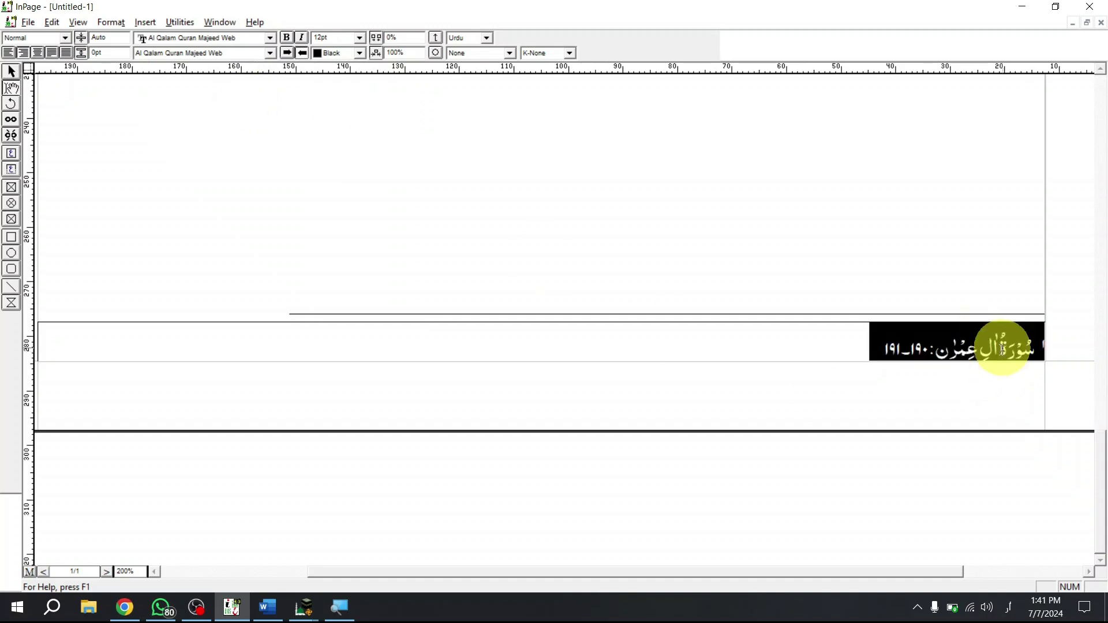
{"action": "left_click", "coordinate": [340, 38]}
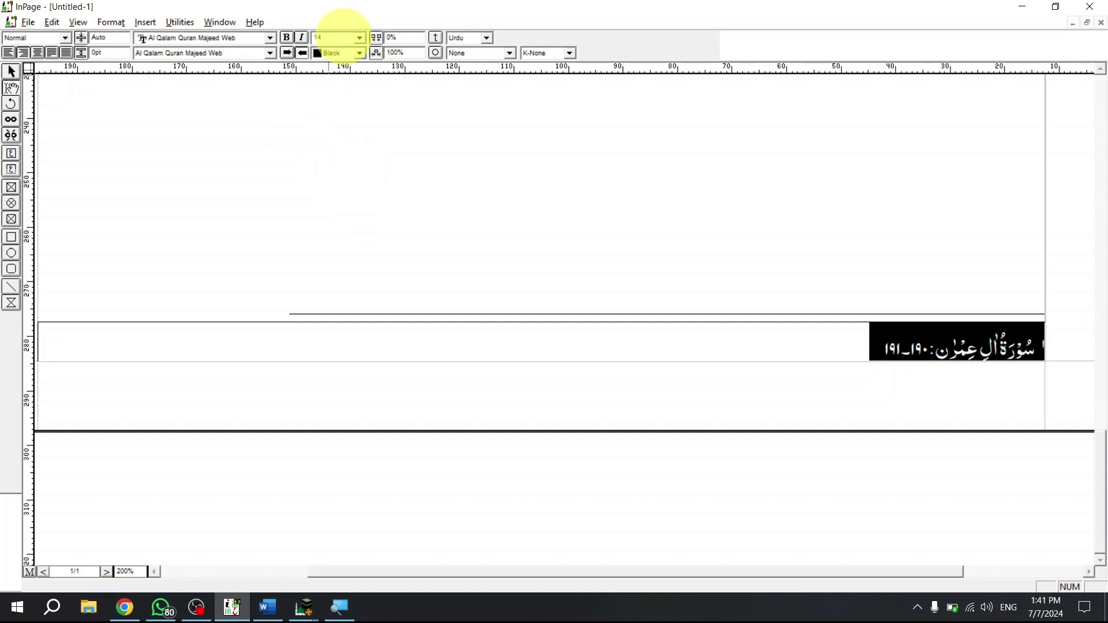
{"action": "type", "text": "14"}
{"action": "key", "text": "Return"}
{"action": "left_click", "coordinate": [1007, 345]}
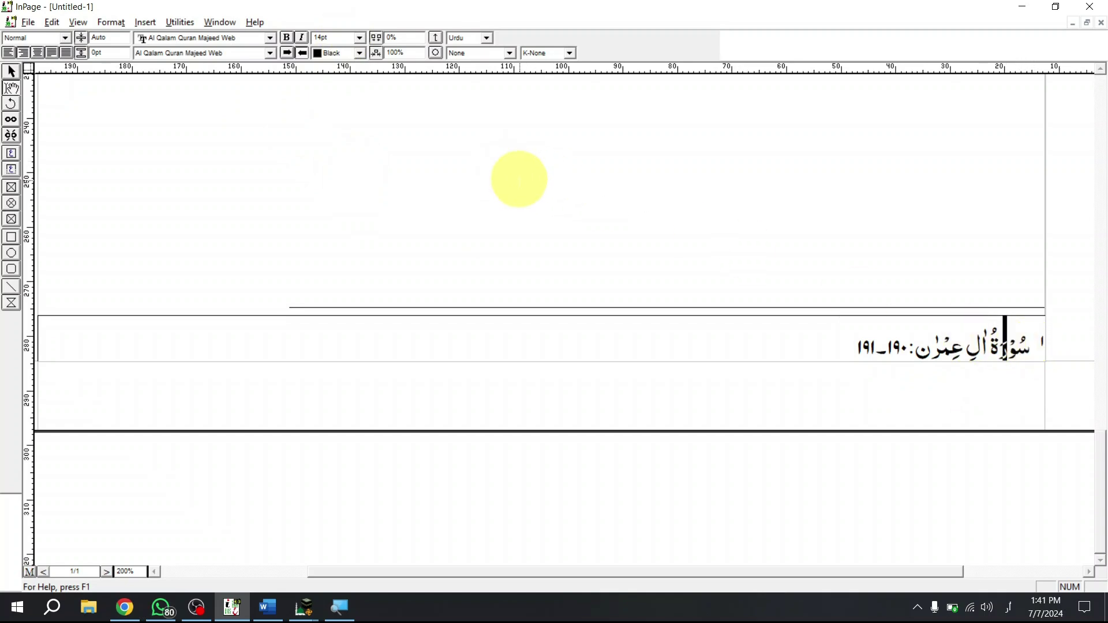
Set the footnote font to Object1 Unicode in the typographic preferences and apply the change.
{"action": "key", "text": "ctrl+alt+y"}
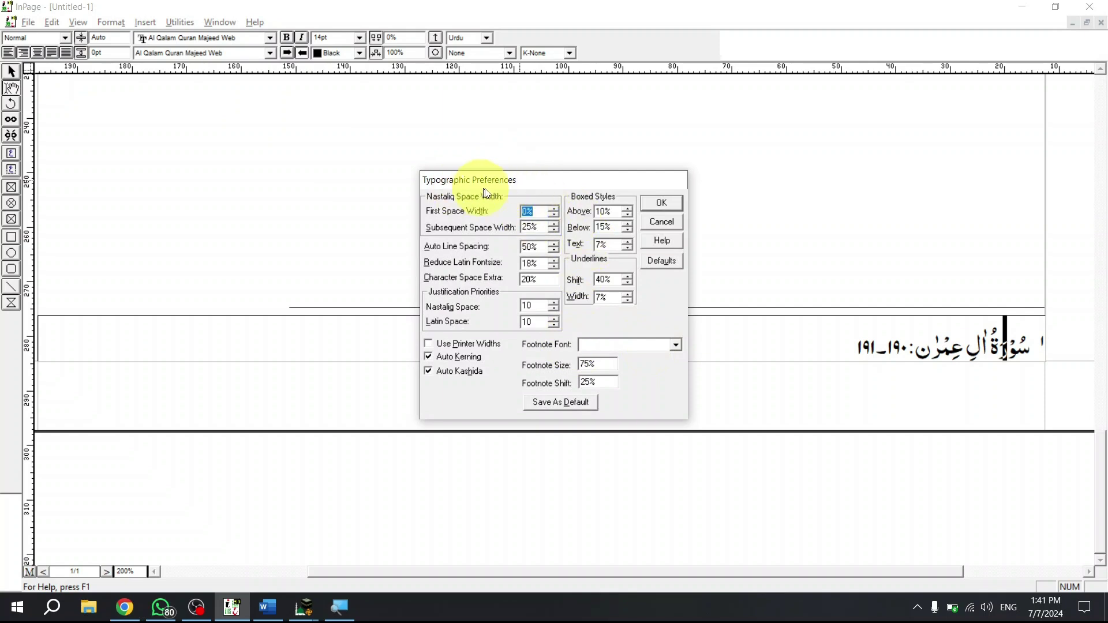
{"action": "left_click", "coordinate": [653, 226]}
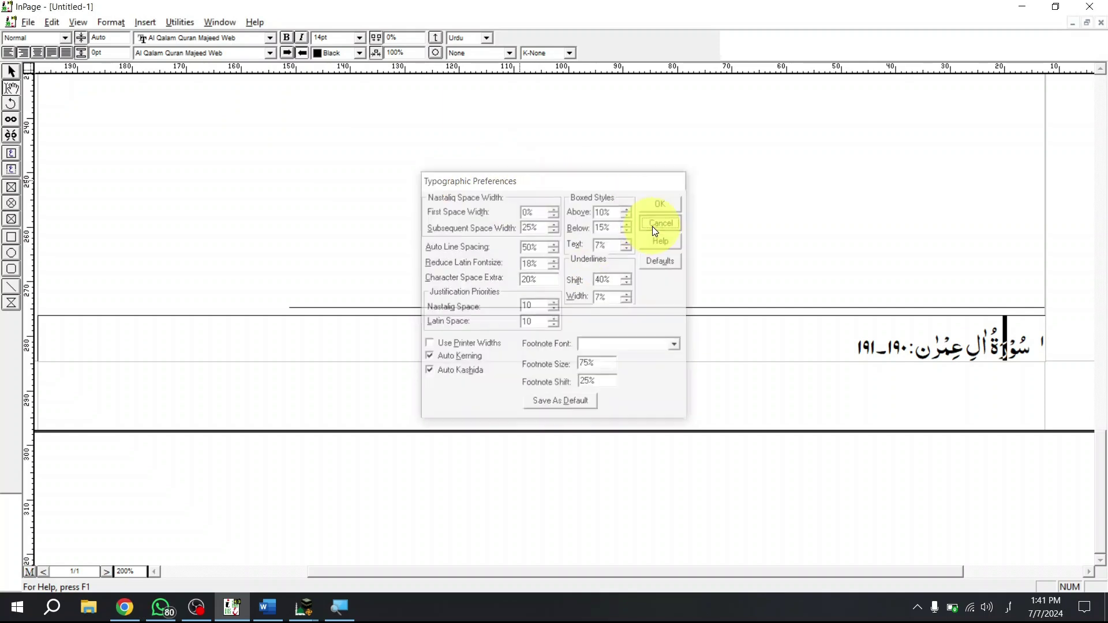
{"action": "left_click", "coordinate": [51, 22]}
{"action": "mouse_move", "coordinate": [191, 319]}
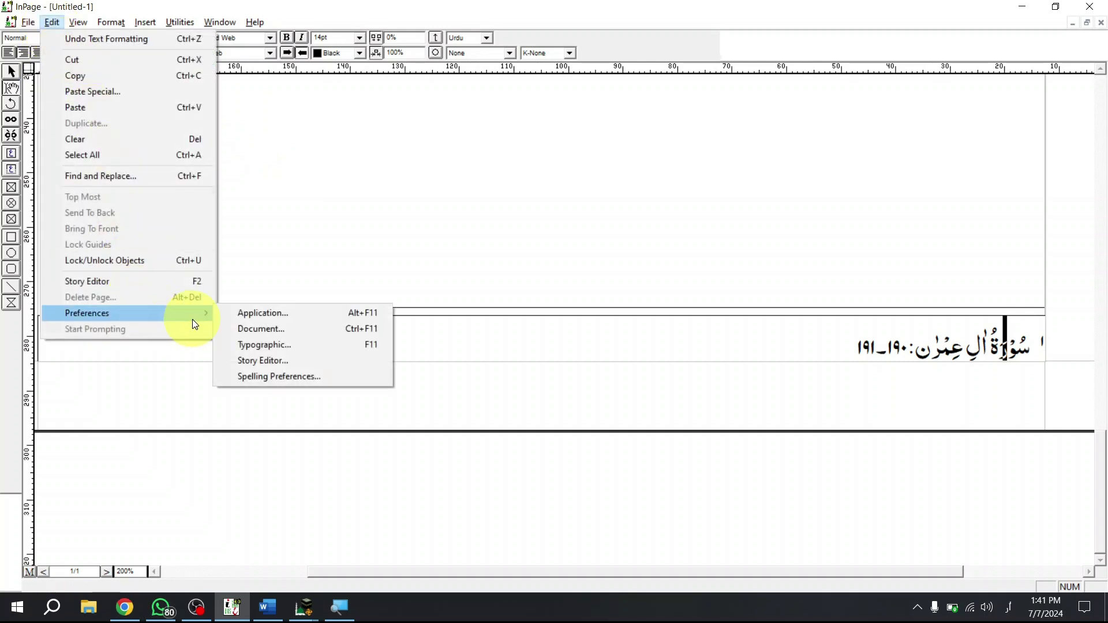
{"action": "left_click", "coordinate": [365, 344]}
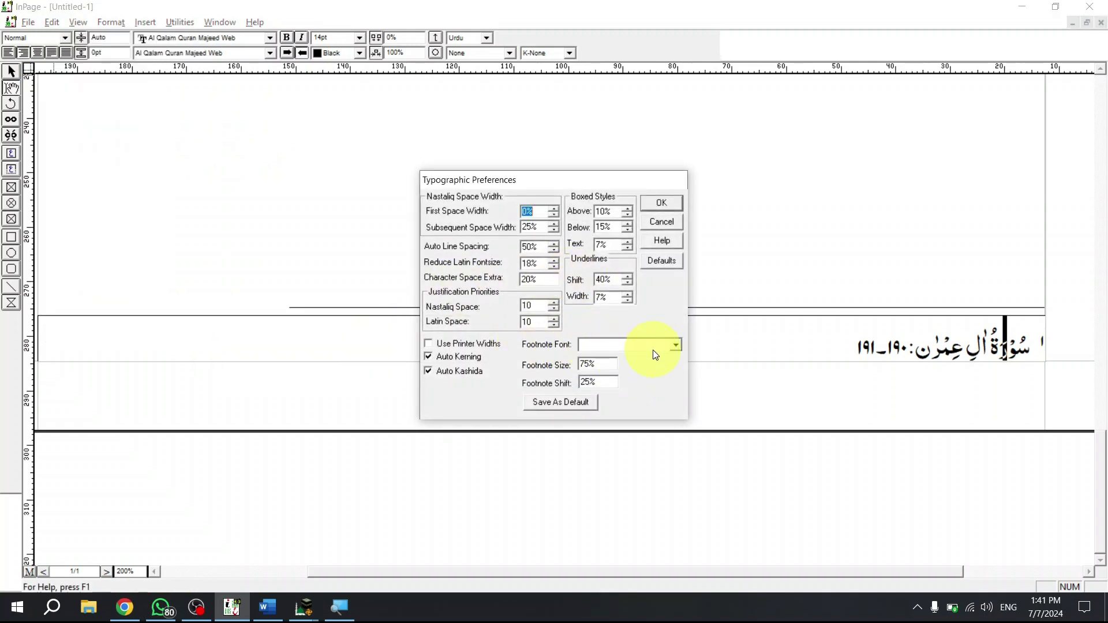
{"action": "left_click", "coordinate": [653, 350]}
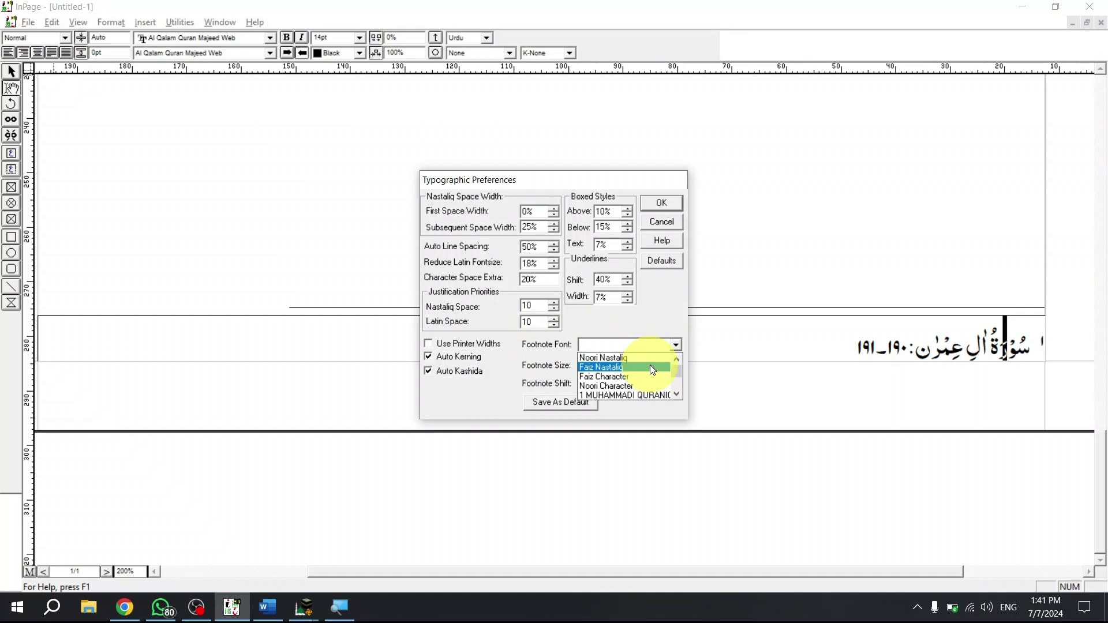
{"action": "key", "text": "o"}
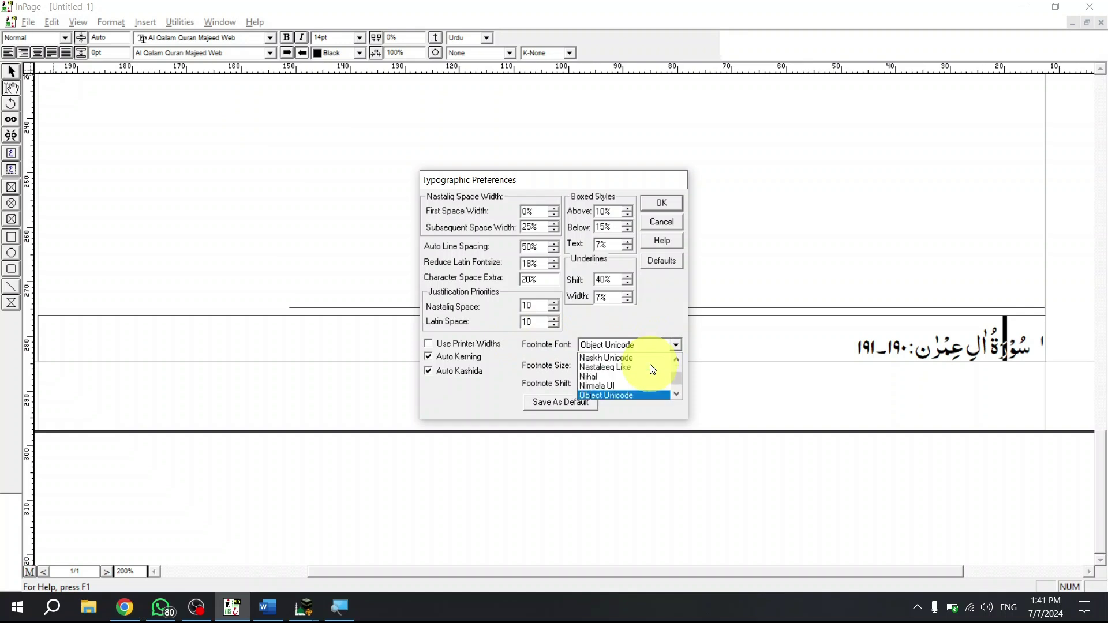
{"action": "key", "text": "Down"}
{"action": "key", "text": "Down"}
{"action": "key", "text": "Down"}
{"action": "key", "text": "Down"}
{"action": "key", "text": "Up"}
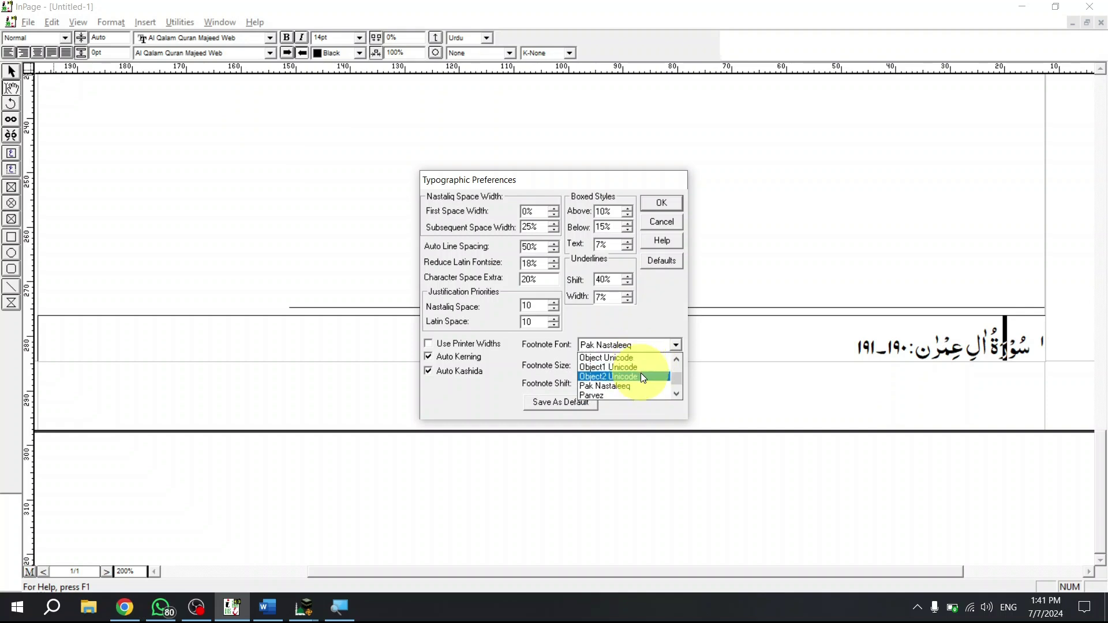
{"action": "left_click", "coordinate": [641, 368]}
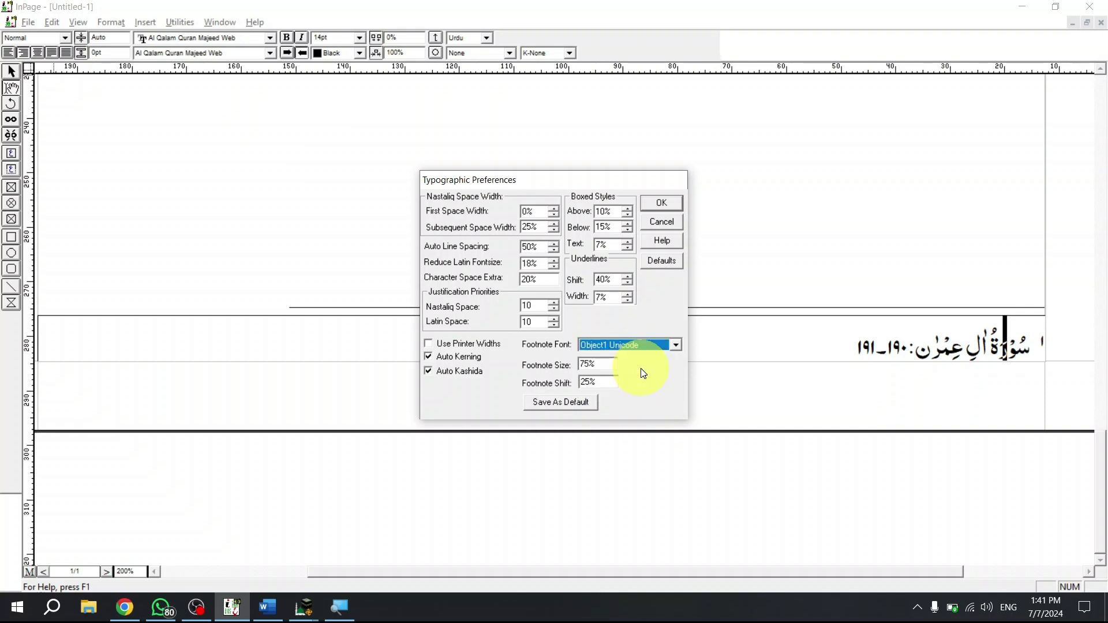
{"action": "left_click", "coordinate": [667, 206]}
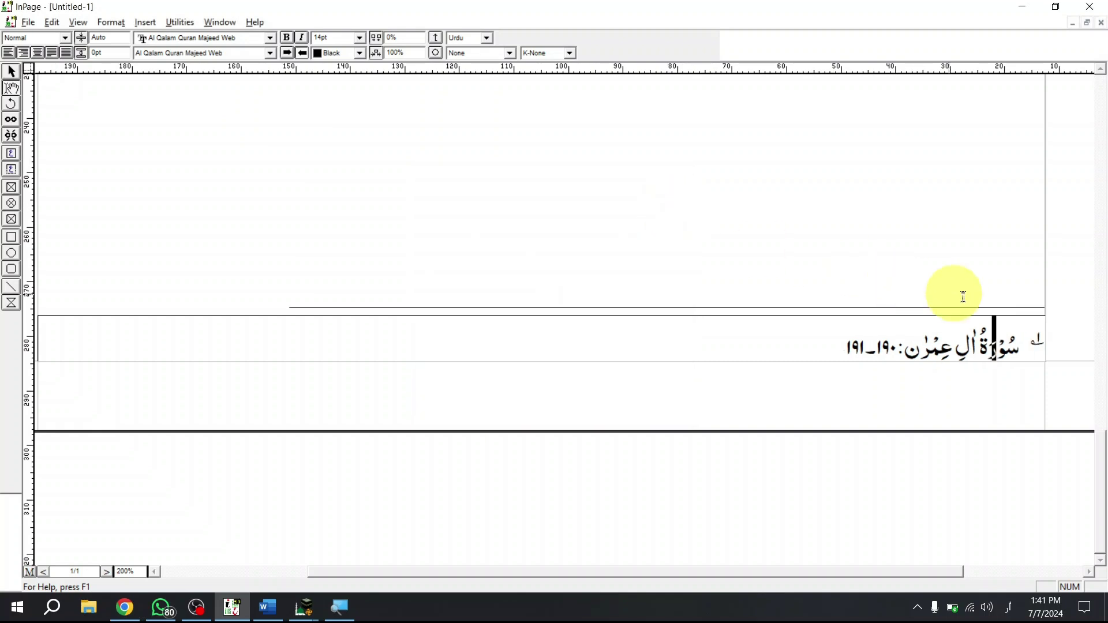
Examine the footnote mark after verse ۱۹۱ and the matching surah citation in the page's footnote at 100% zoom.
{"action": "scroll", "coordinate": [673, 296], "scroll_direction": "up", "scroll_amount": 5}
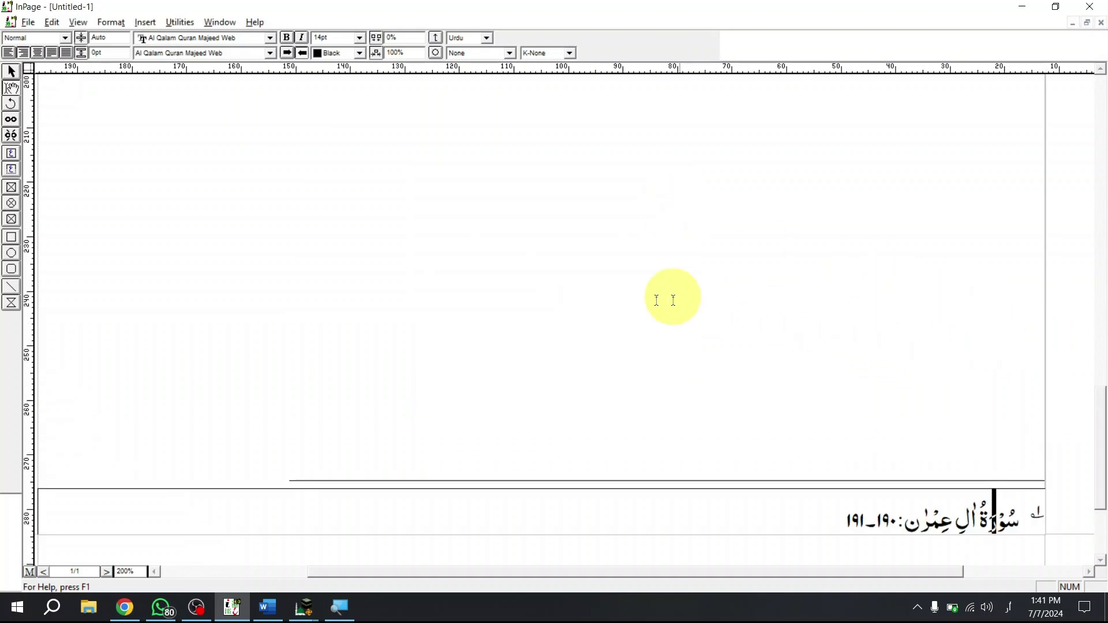
{"action": "scroll", "coordinate": [530, 275], "scroll_direction": "up", "scroll_amount": 3}
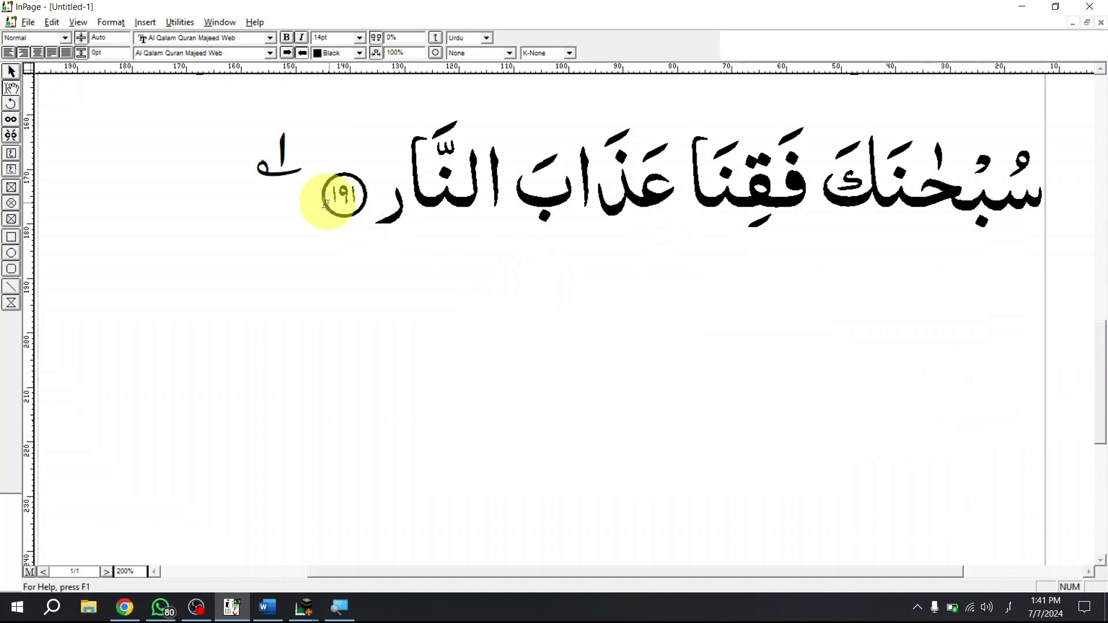
{"action": "left_click_drag", "start_coordinate": [260, 166], "coordinate": [322, 174]}
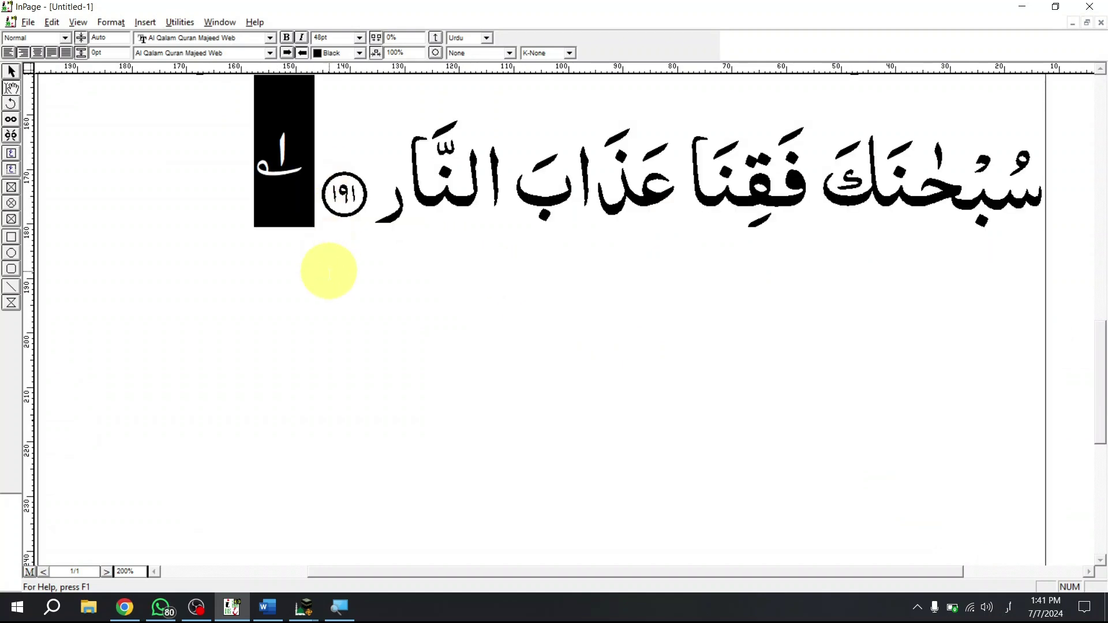
{"action": "key", "text": "ctrl+1"}
{"action": "scroll", "coordinate": [538, 368], "scroll_direction": "up", "scroll_amount": 1}
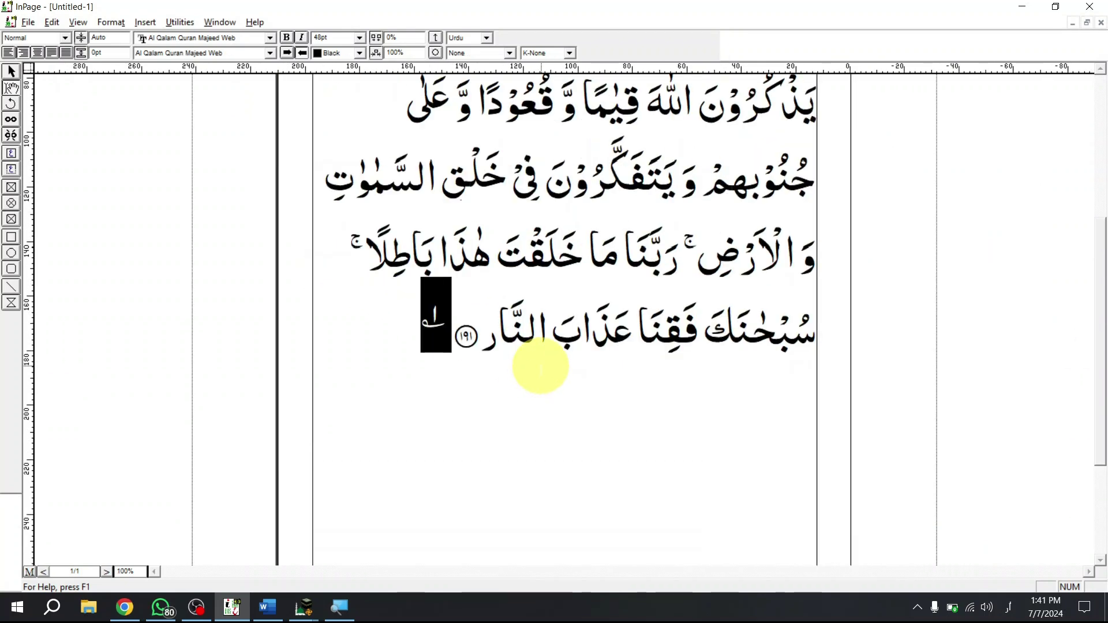
{"action": "scroll", "coordinate": [540, 365], "scroll_direction": "down", "scroll_amount": 3}
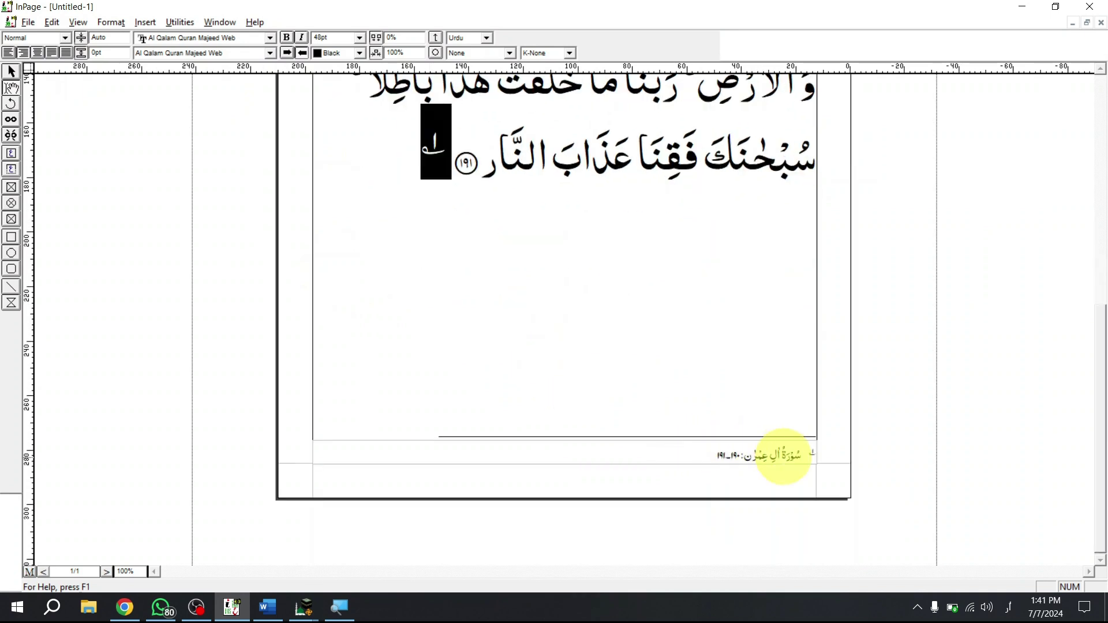
{"action": "left_click", "coordinate": [779, 456]}
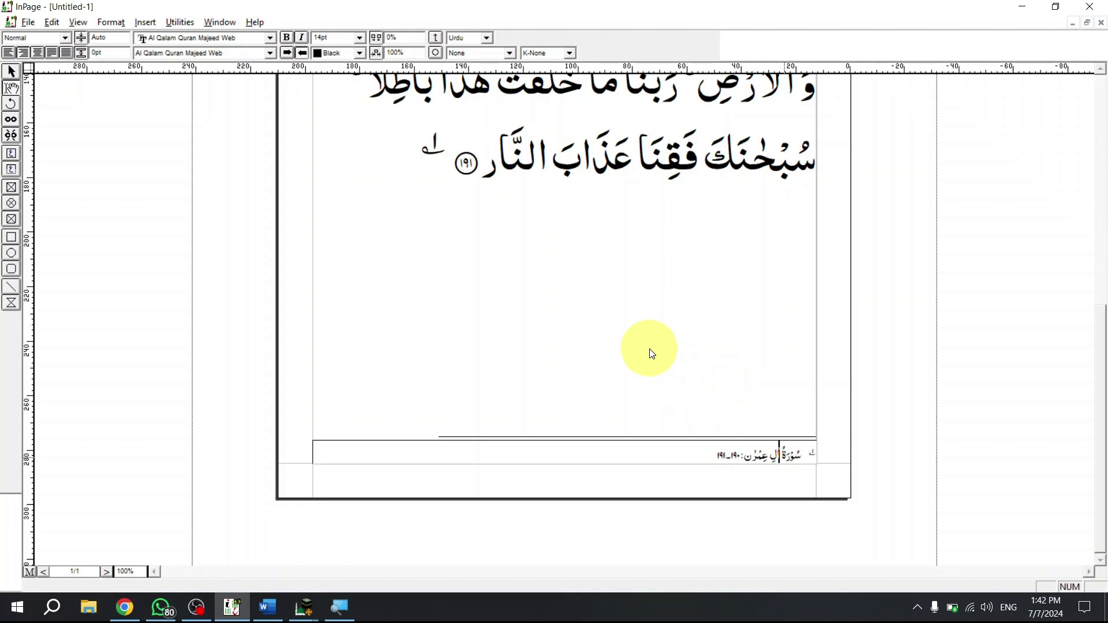
{"action": "left_click", "coordinate": [633, 326]}
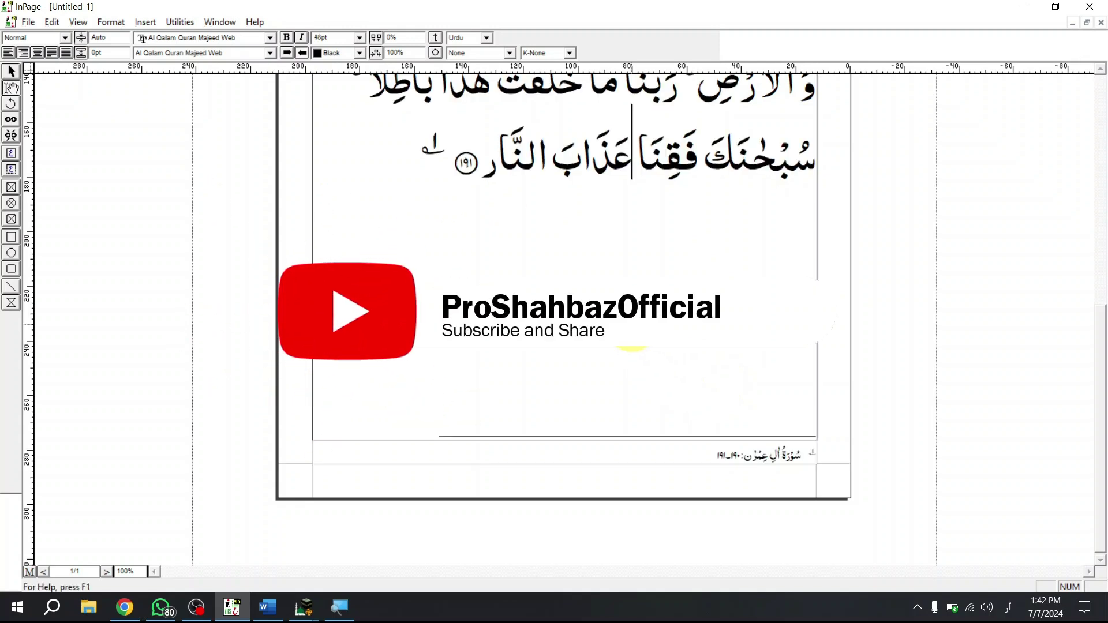